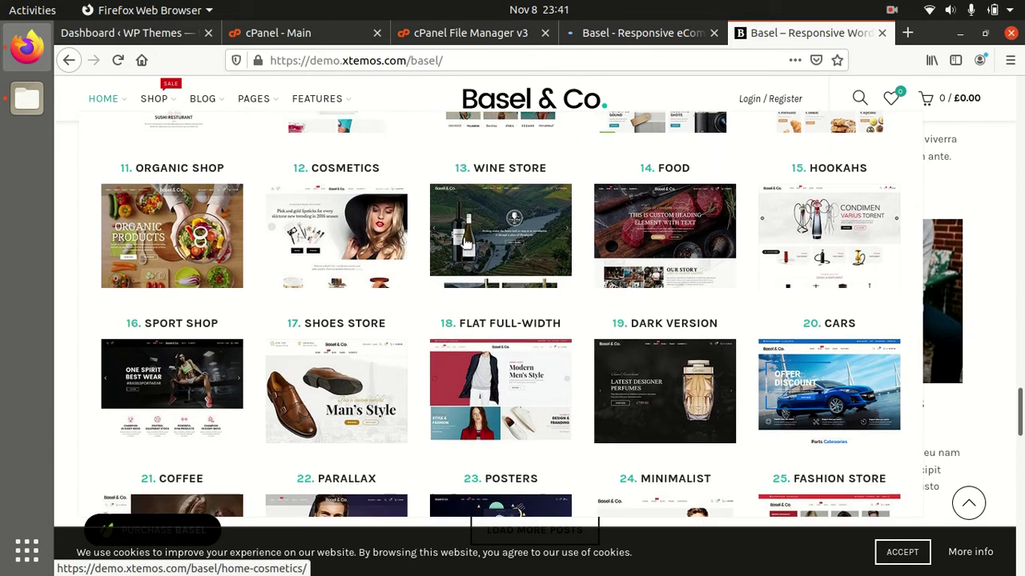
Browse the home layouts offered in the Basel demo's list and open the Home Default demo
scroll(782, 272, "down", 7)
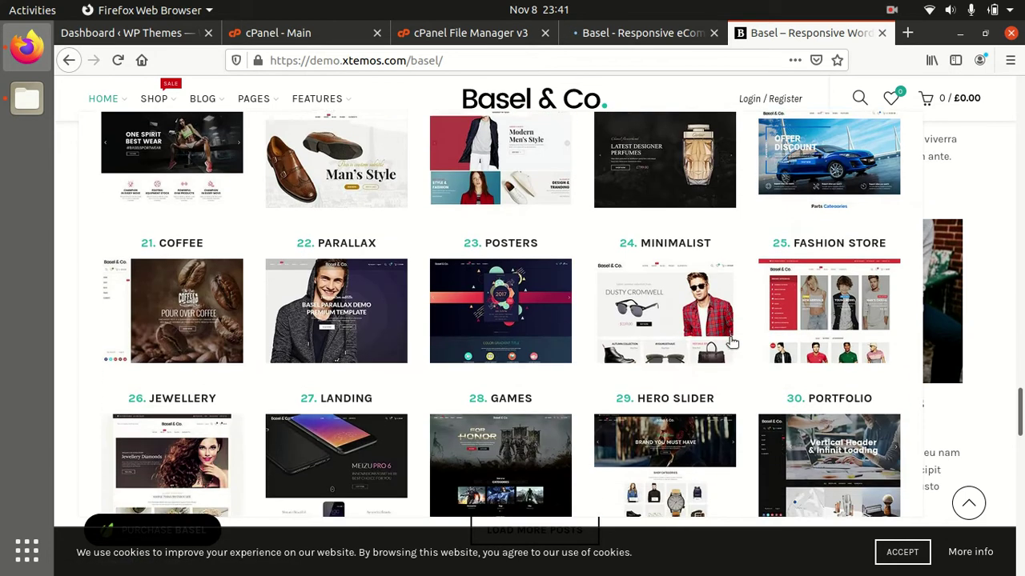
scroll(405, 395, "down", 5)
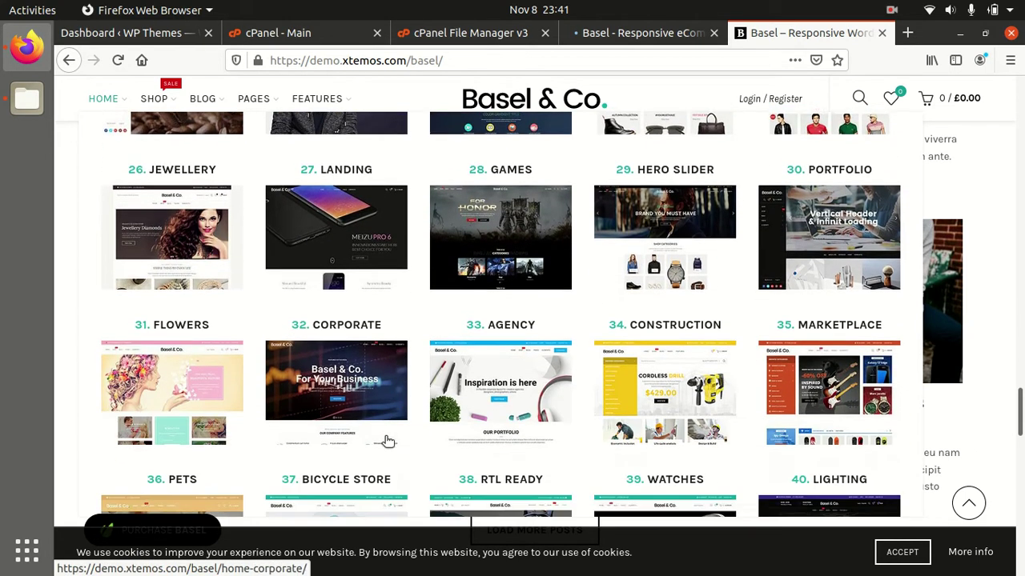
scroll(368, 401, "up", 12)
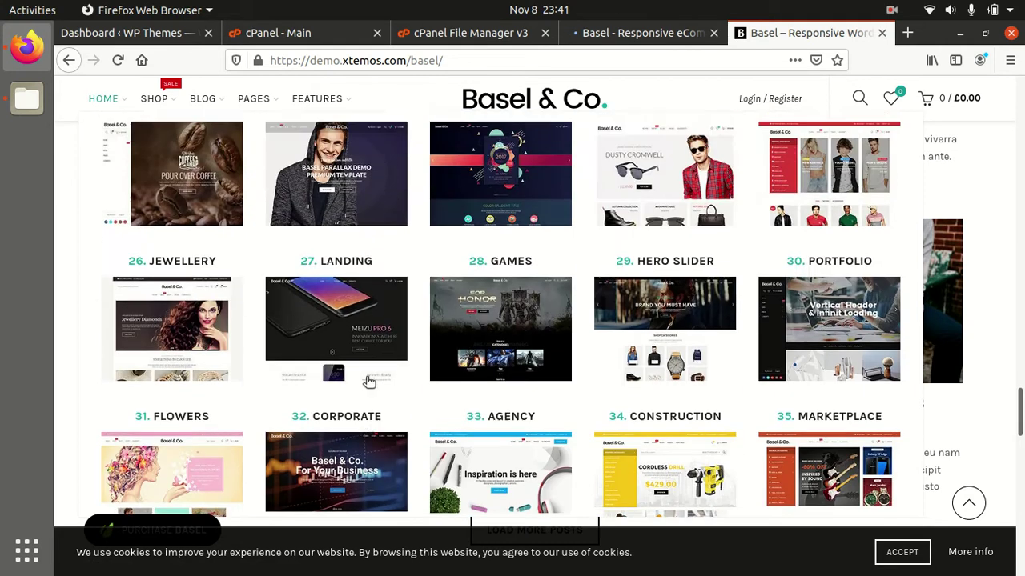
scroll(367, 244, "up", 5)
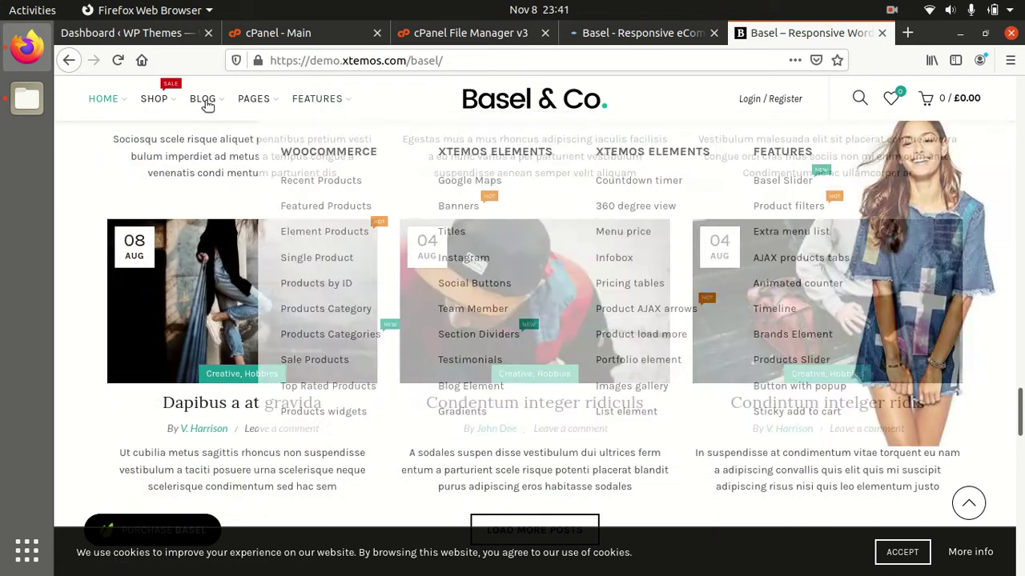
mouse_move(118, 101)
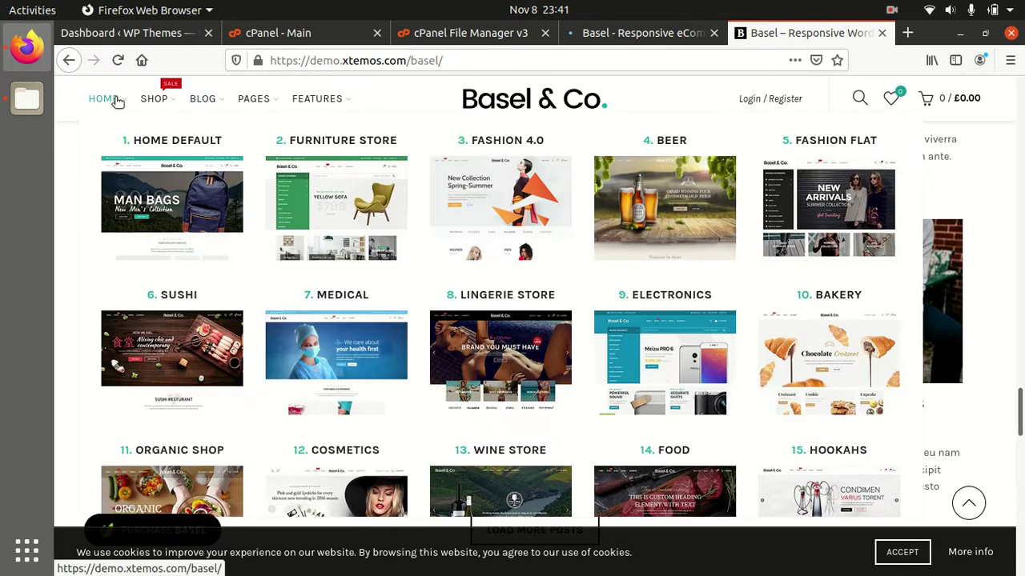
scroll(136, 132, "down", 1)
left_click(146, 141)
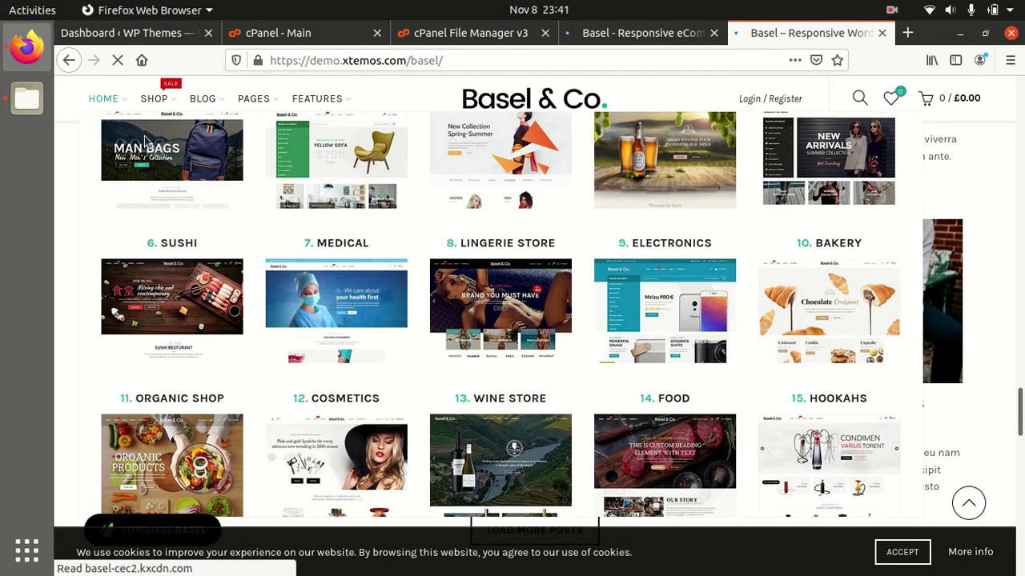
Look over the Home Default demo page, including its main banner and the featured categories section
mouse_move(146, 142)
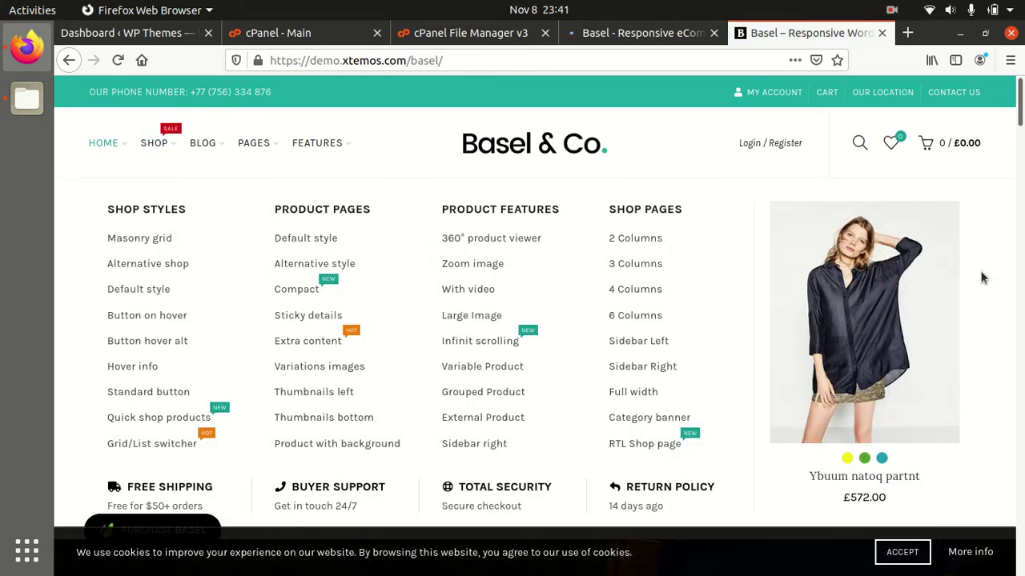
scroll(940, 277, "down", 1)
scroll(695, 232, "up", 1)
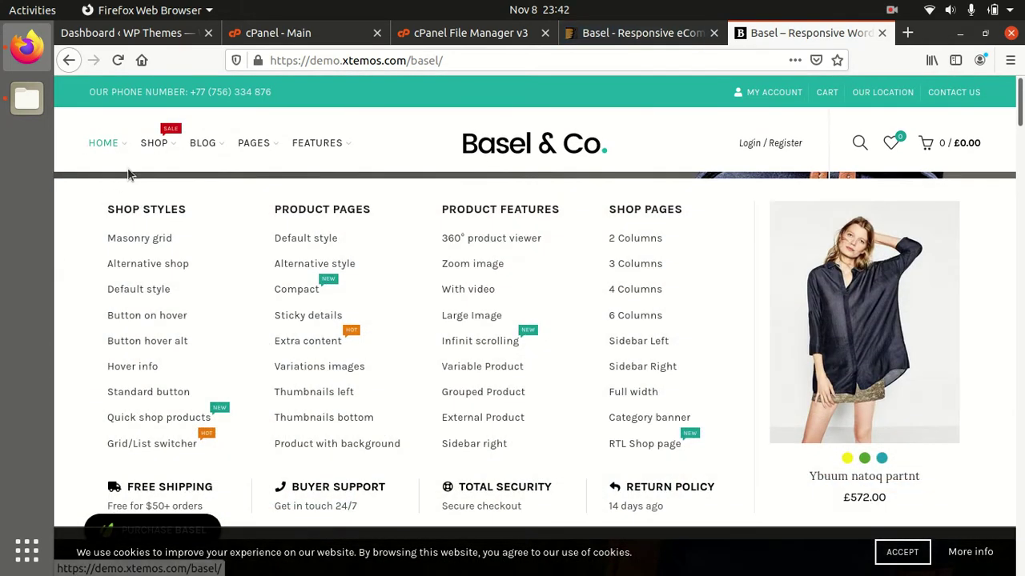
mouse_move(112, 144)
scroll(892, 333, "down", 5)
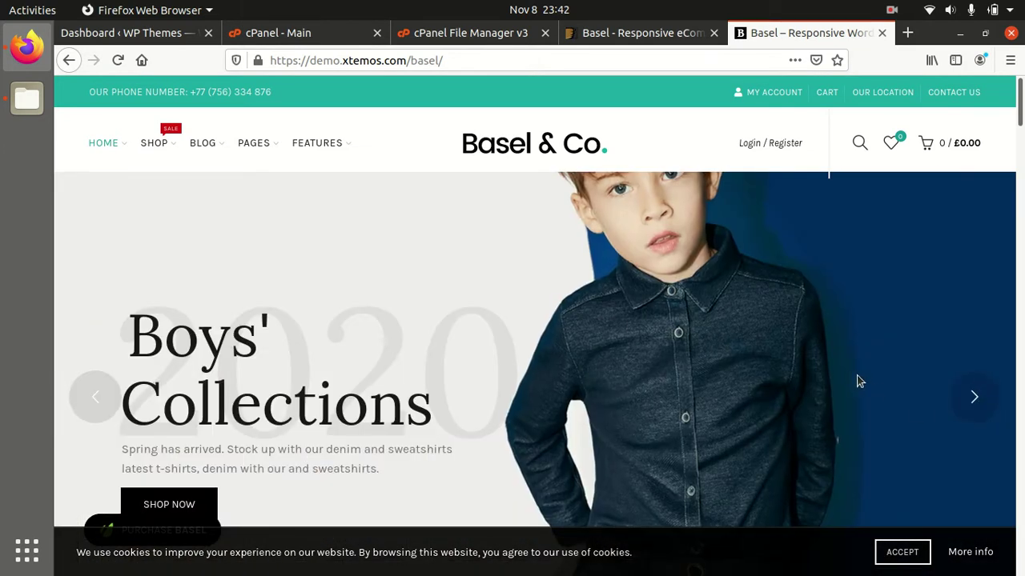
scroll(863, 384, "down", 8)
scroll(828, 339, "down", 2)
scroll(590, 280, "up", 6)
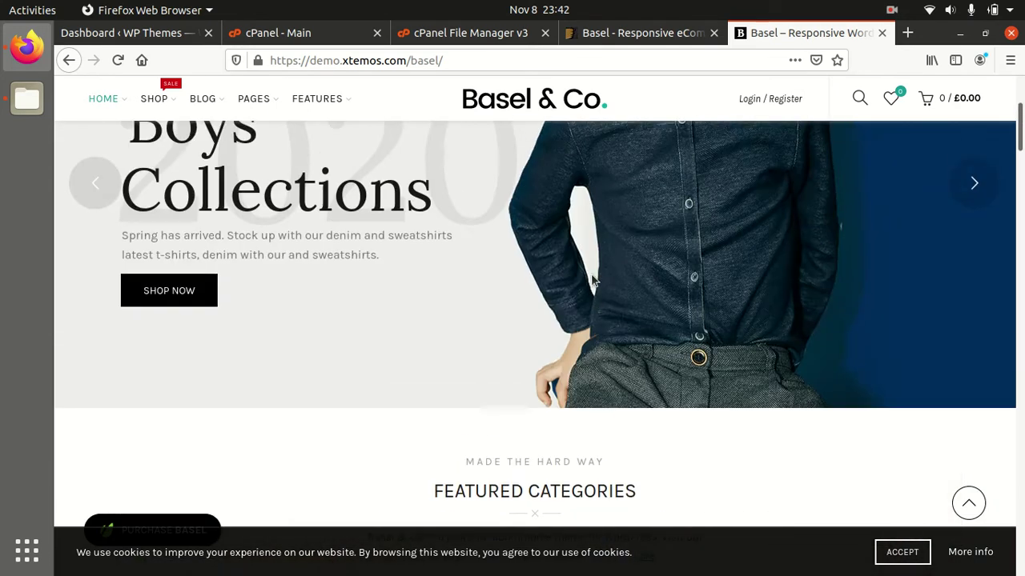
From the WordPress dashboard, open the WP Themes site in a new tab, check its front end and return to the dashboard
left_click(135, 36)
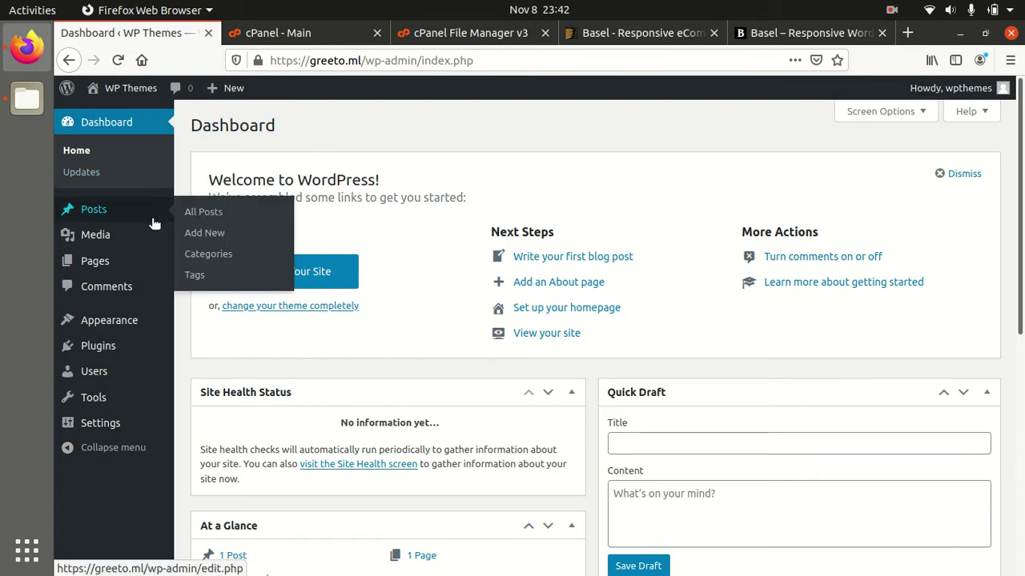
middle_click(120, 116)
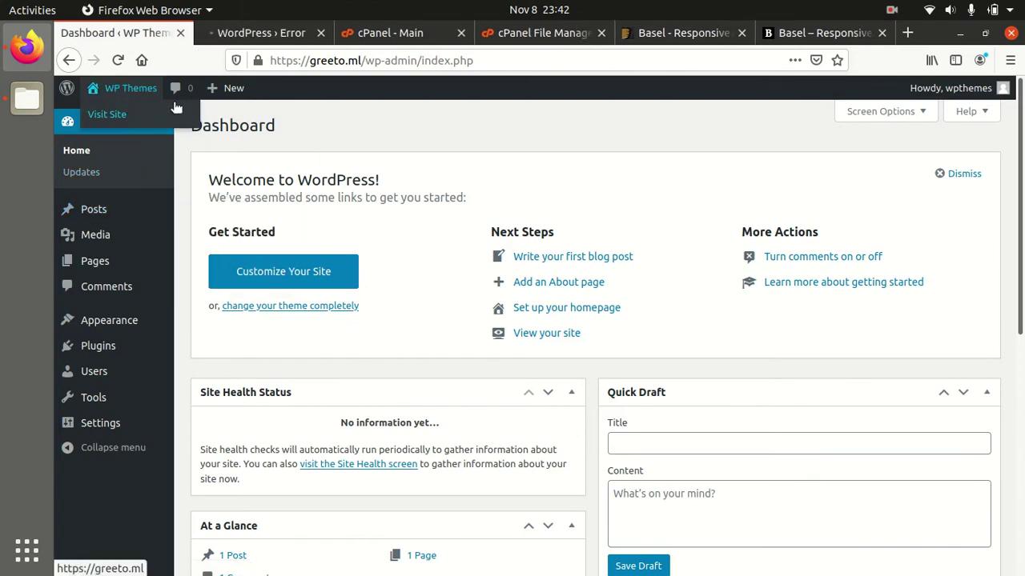
left_click(251, 33)
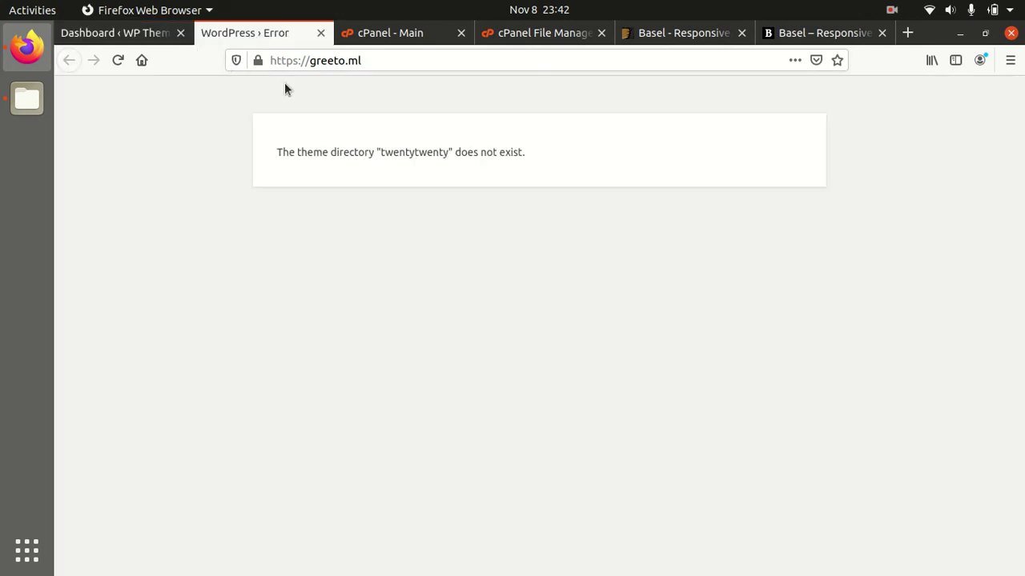
left_click(116, 32)
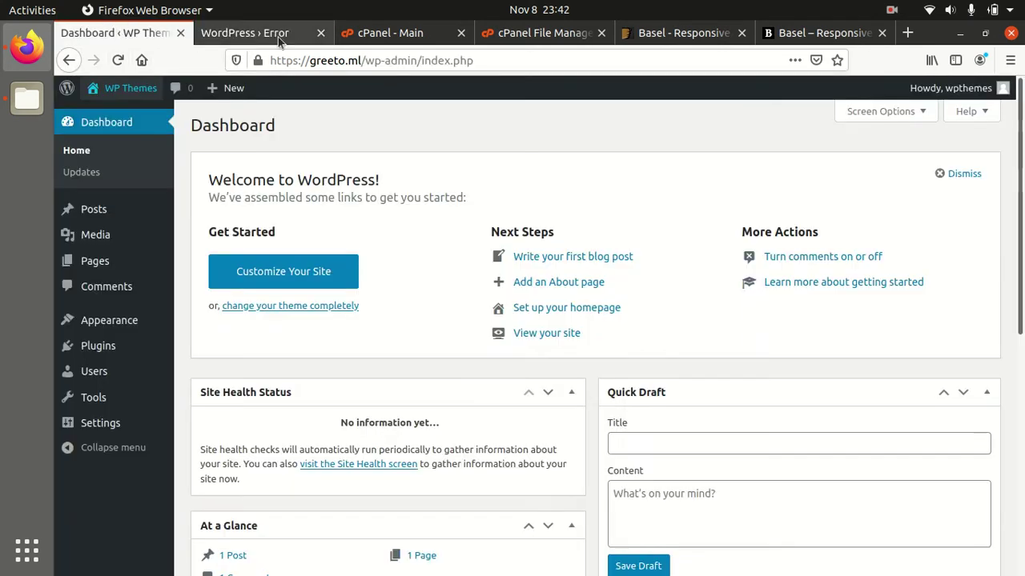
Open the site's theme management page and go on to the Add Themes page
mouse_move(132, 324)
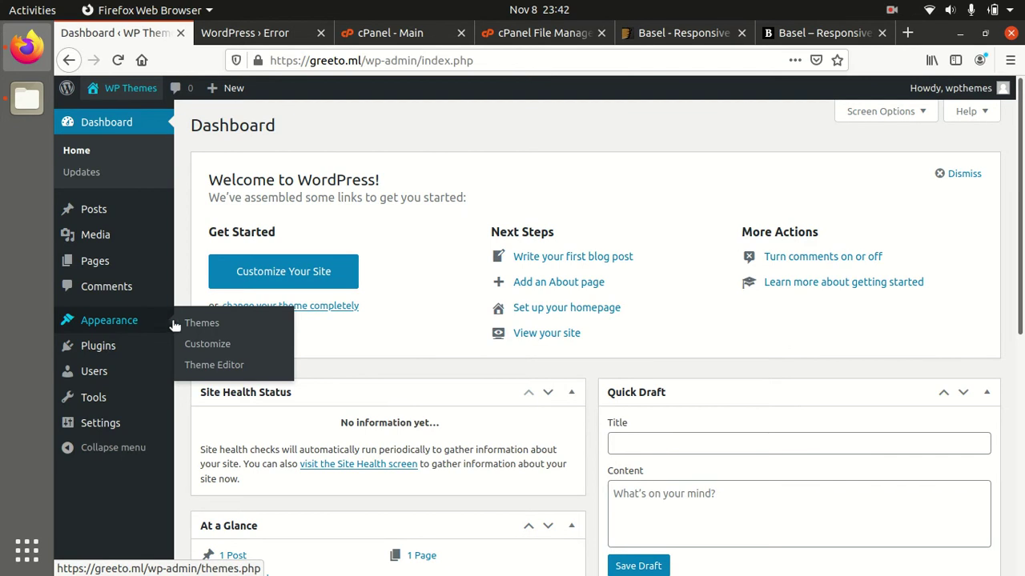
left_click(202, 325)
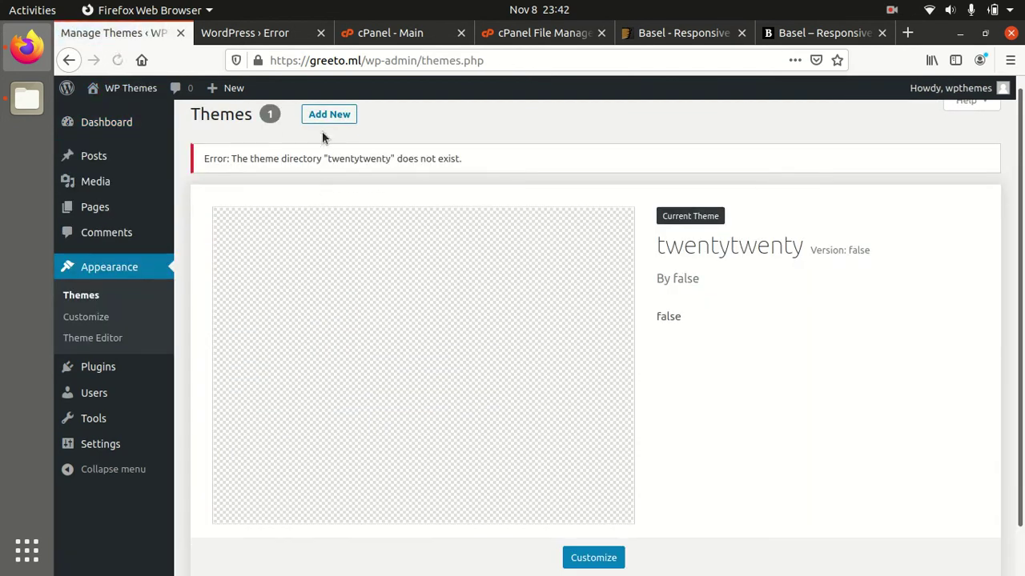
left_click(325, 117)
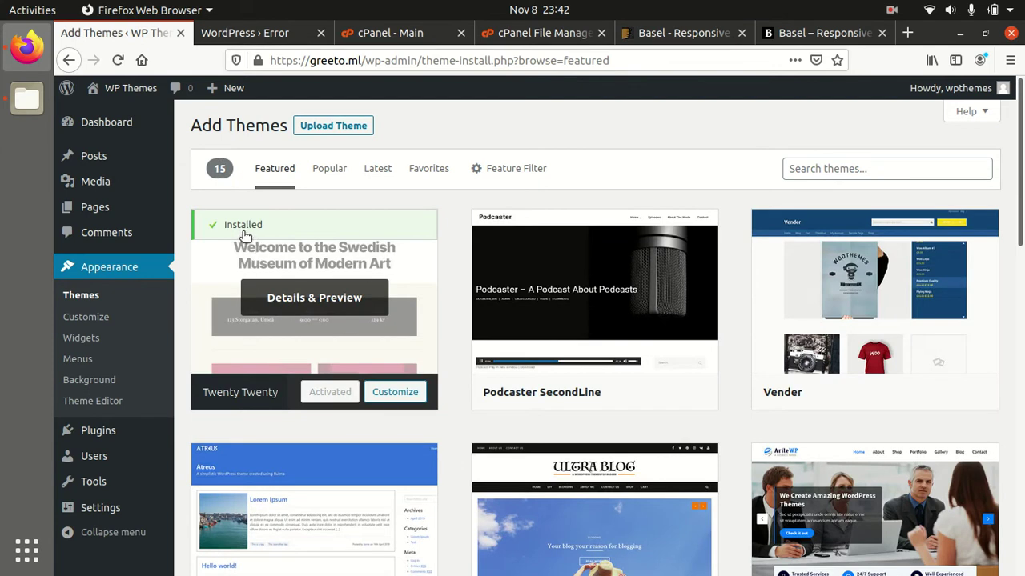
Reload the site's front end, look over its home page and return to the Add Themes page
left_click(243, 37)
left_click(119, 57)
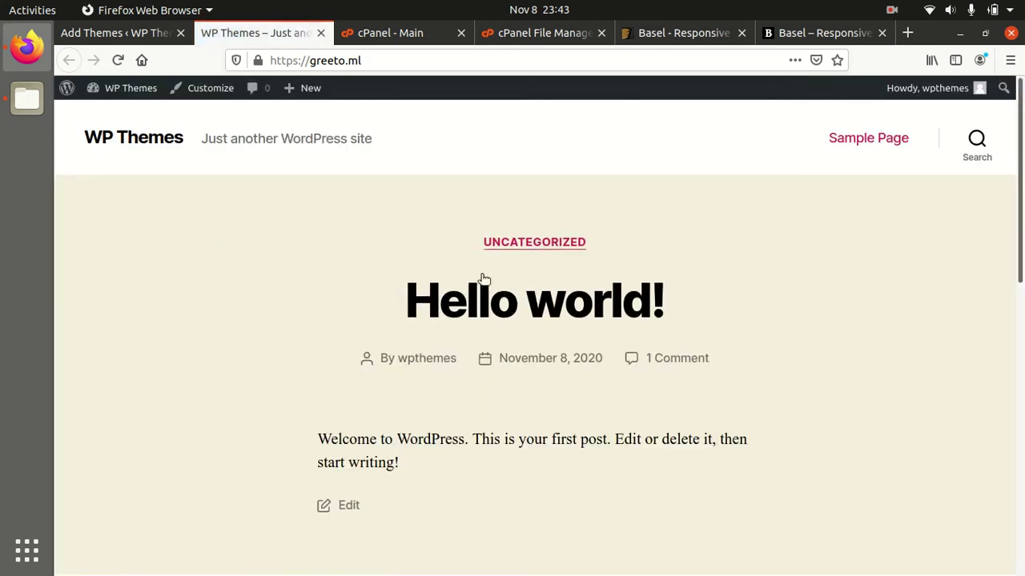
scroll(783, 298, "down", 3)
scroll(783, 298, "up", 2)
scroll(783, 305, "up", 1)
left_click(132, 34)
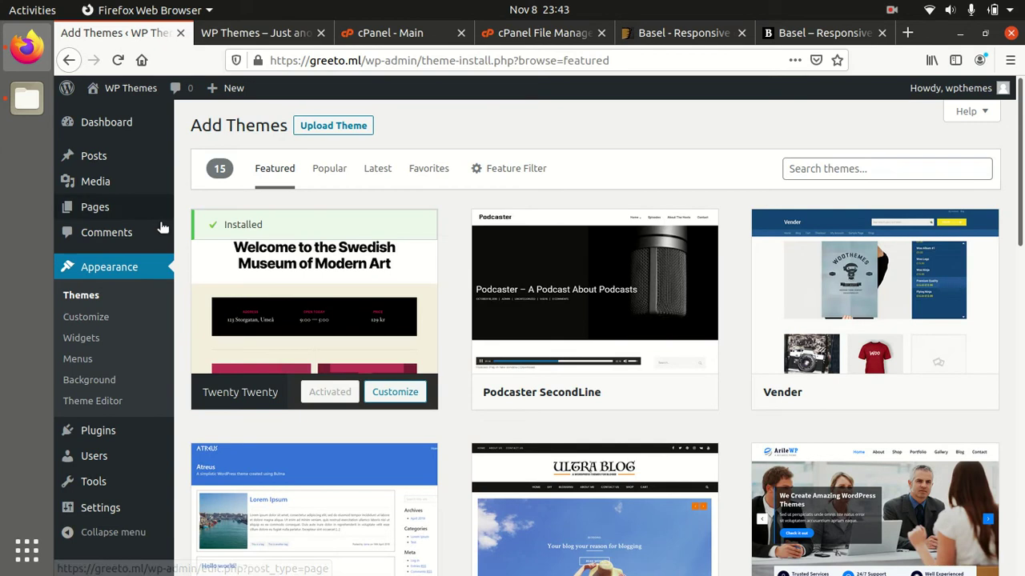
Review the details of the current theme on the installed themes page
left_click(90, 296)
scroll(90, 296, "down", 3)
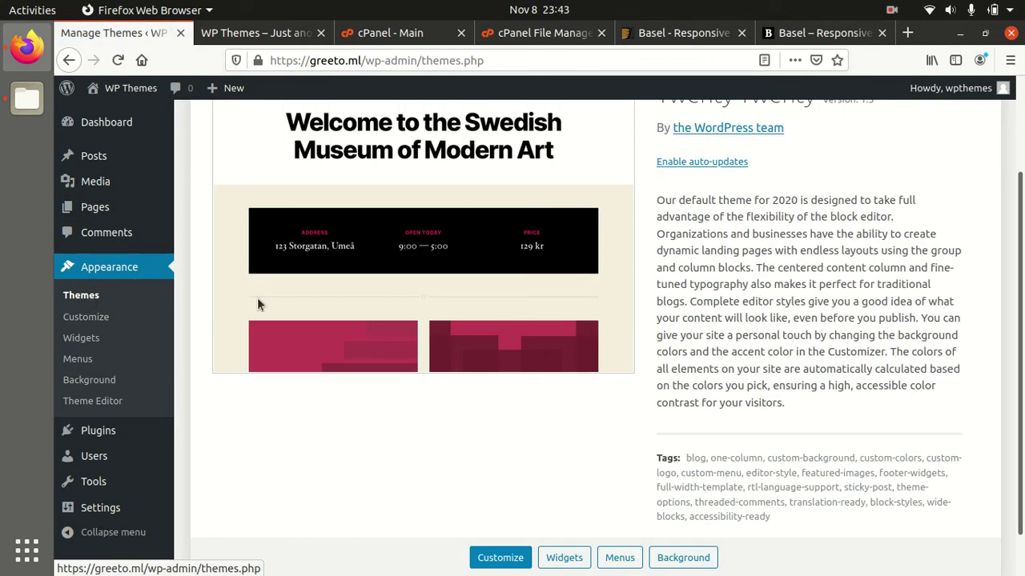
scroll(124, 300, "up", 3)
Switch to the Files app, open the basel folder on the Desktop and look over its subfolders
left_click(26, 97)
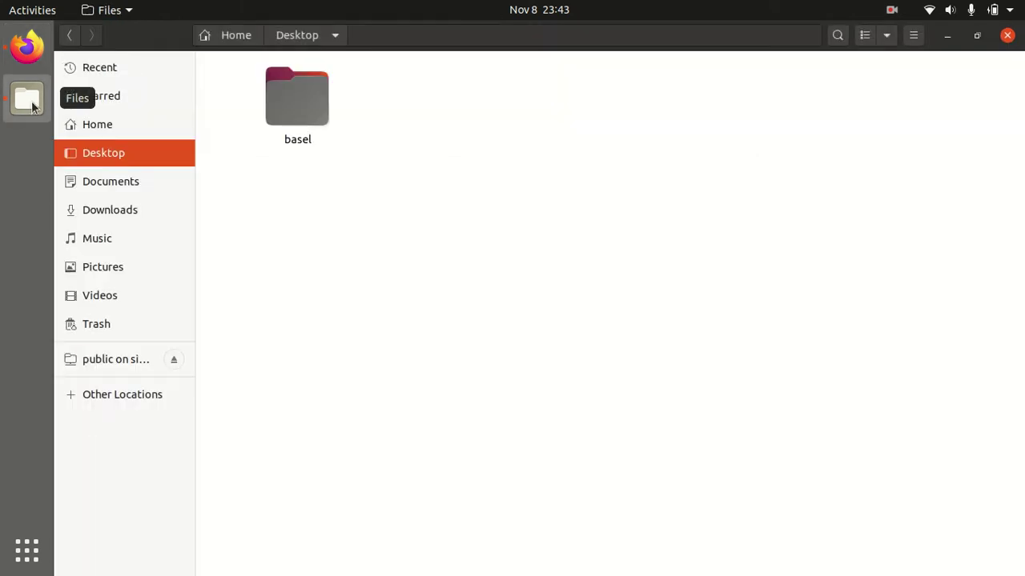
double_click(311, 117)
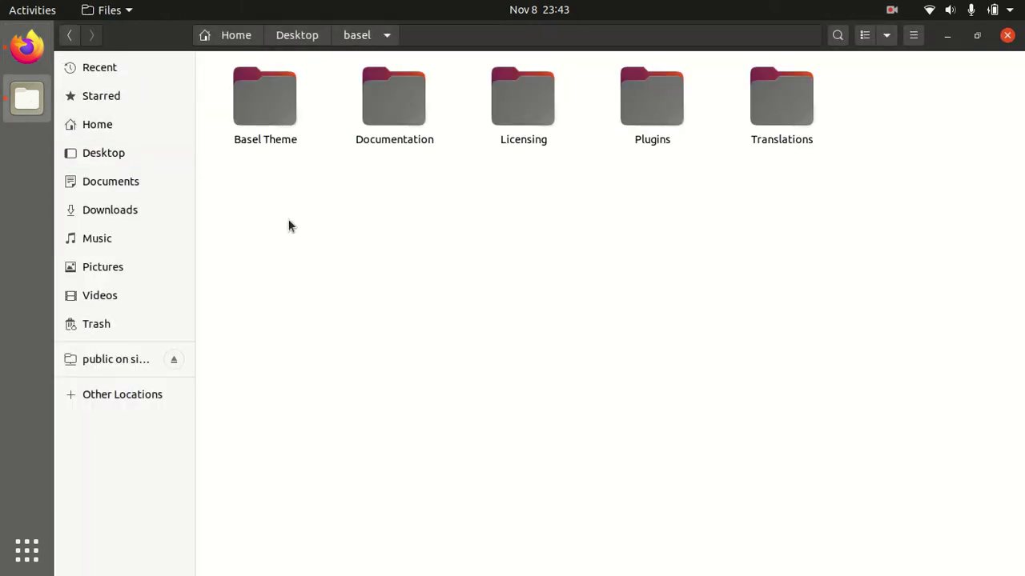
left_click(255, 118)
left_click(409, 112)
left_click(494, 106)
left_click(640, 107)
Look through the plugin archives in the Plugins folder and return to the basel folder
double_click(638, 105)
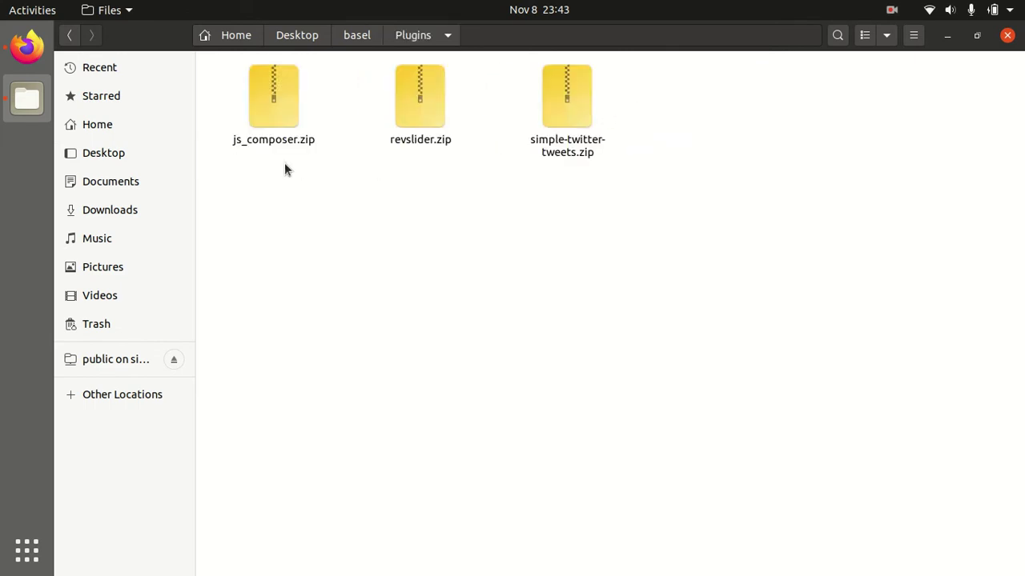
left_click(276, 107)
left_click(413, 100)
left_click(569, 104)
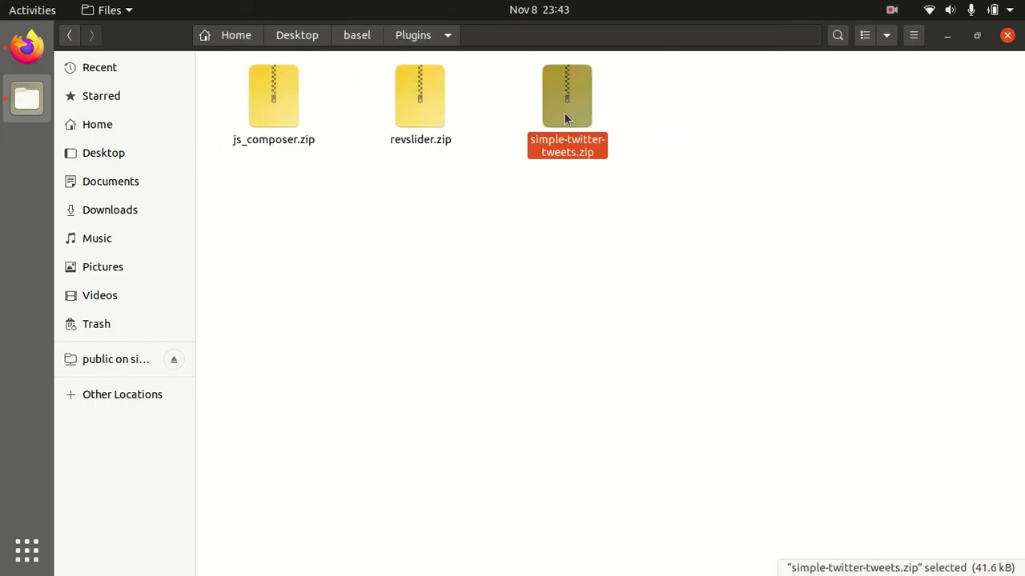
left_click(358, 40)
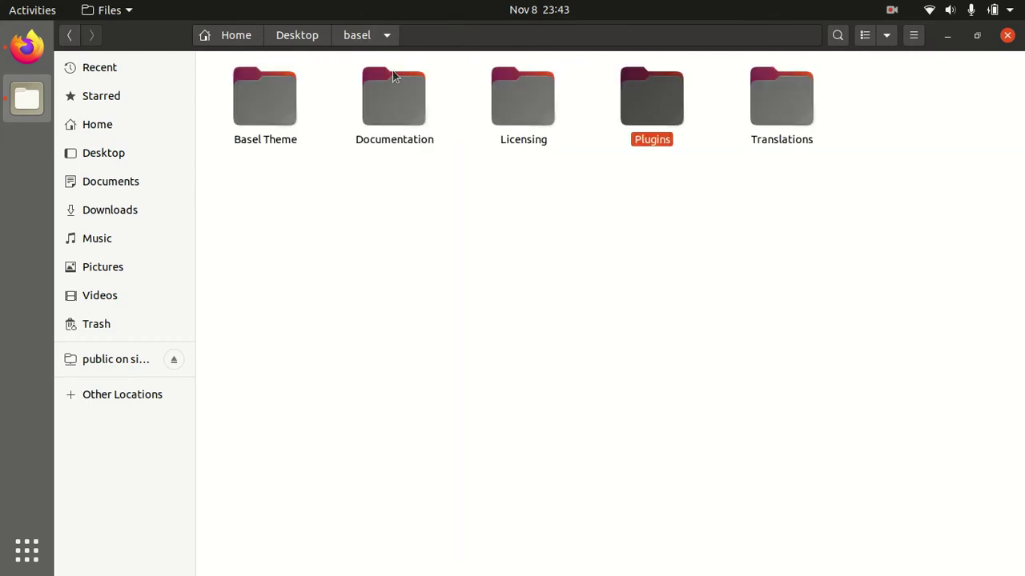
Check the Translations folder and its Italian subfolder, and open the Basel Theme folder to see its archives
double_click(759, 109)
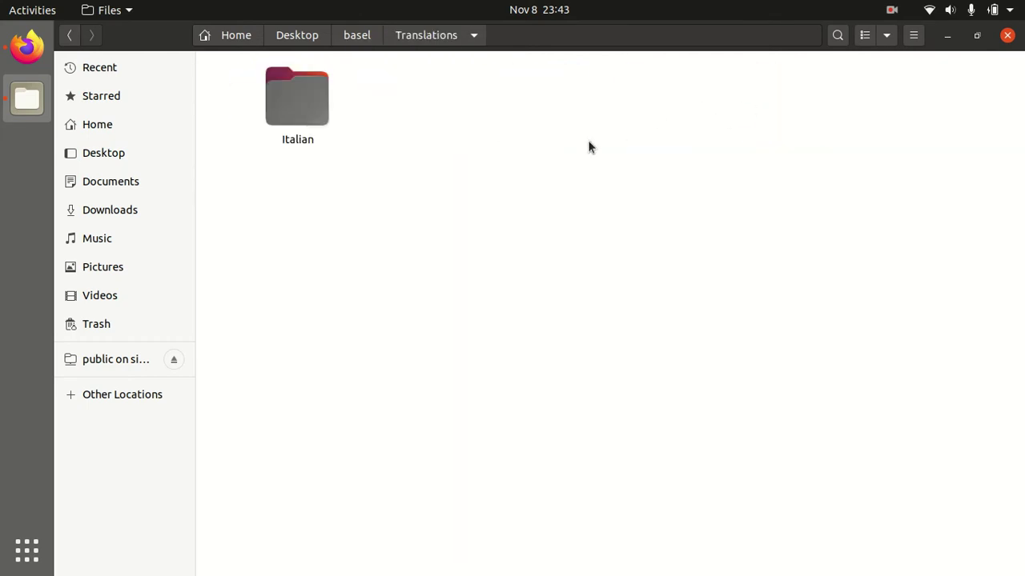
double_click(318, 114)
left_click(419, 37)
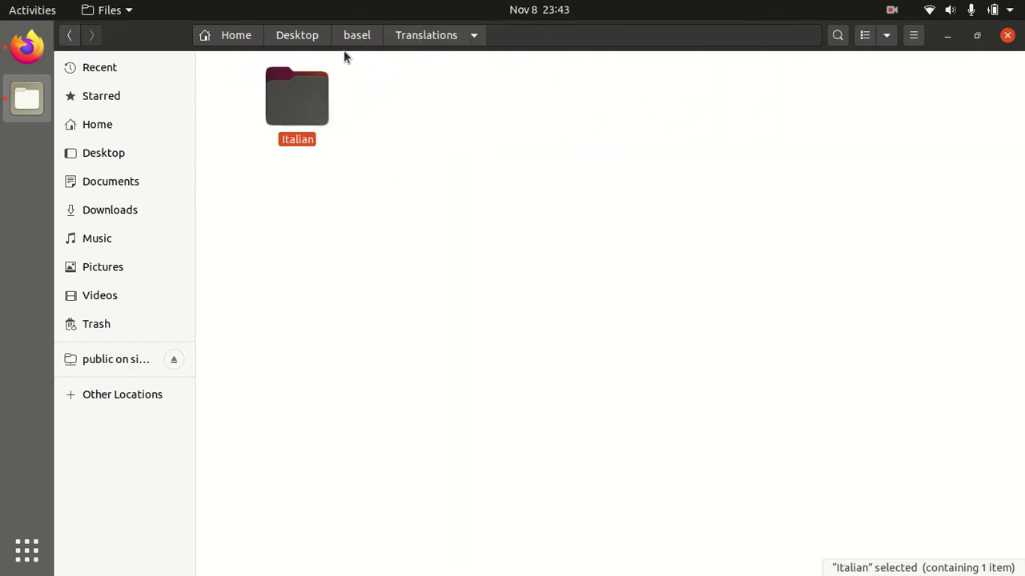
left_click(348, 36)
left_click(268, 119)
double_click(269, 118)
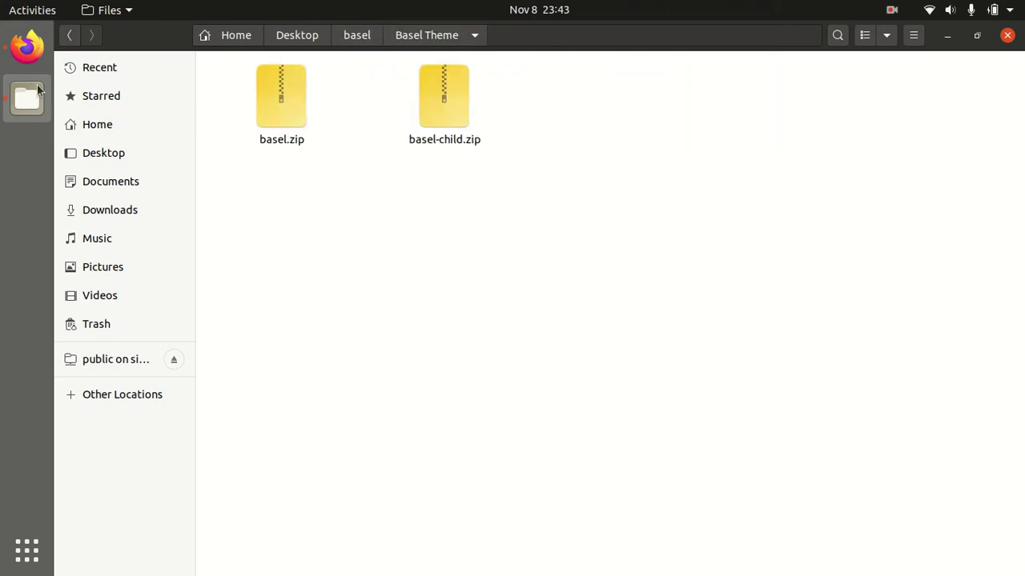
Switch back to Firefox and open the theme upload form on the Add Themes page
left_click(26, 46)
left_click(339, 129)
left_click(335, 130)
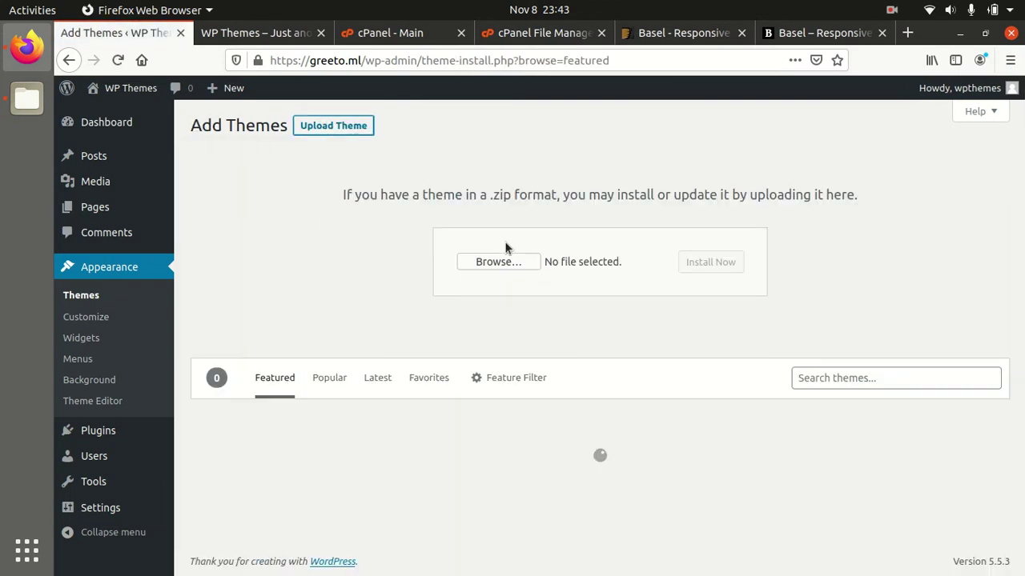
left_click(494, 267)
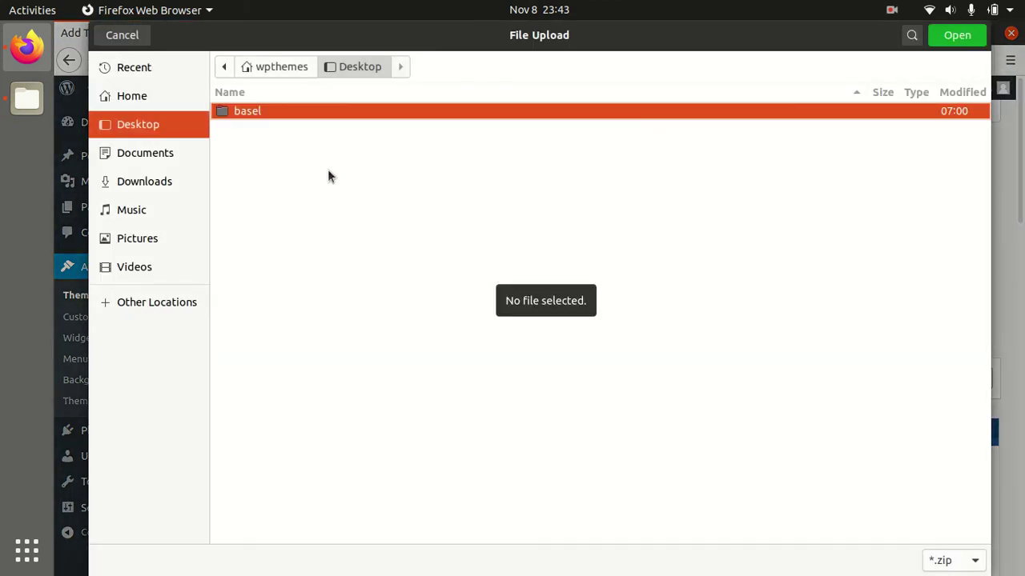
double_click(282, 113)
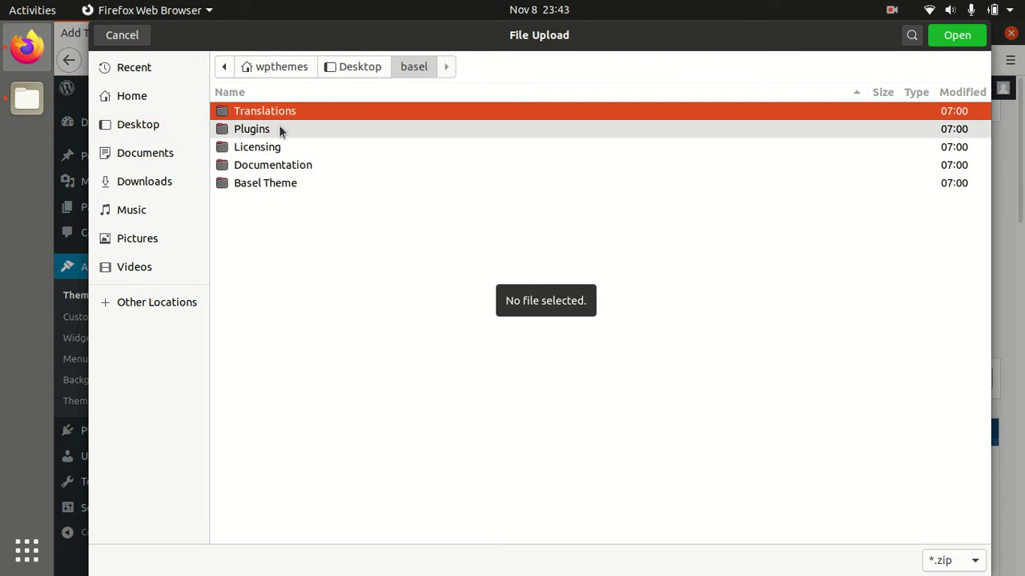
double_click(280, 184)
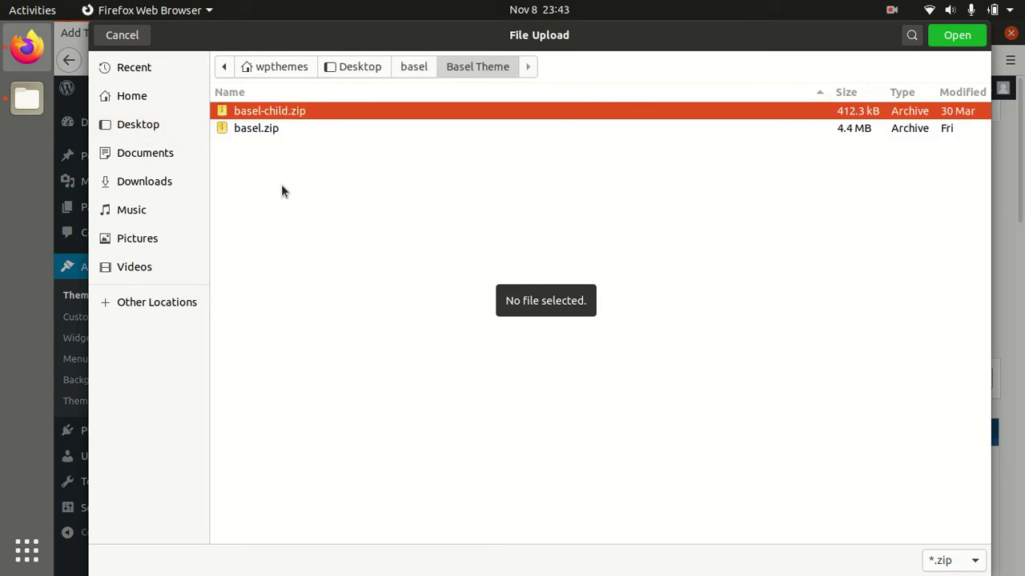
left_click(270, 130)
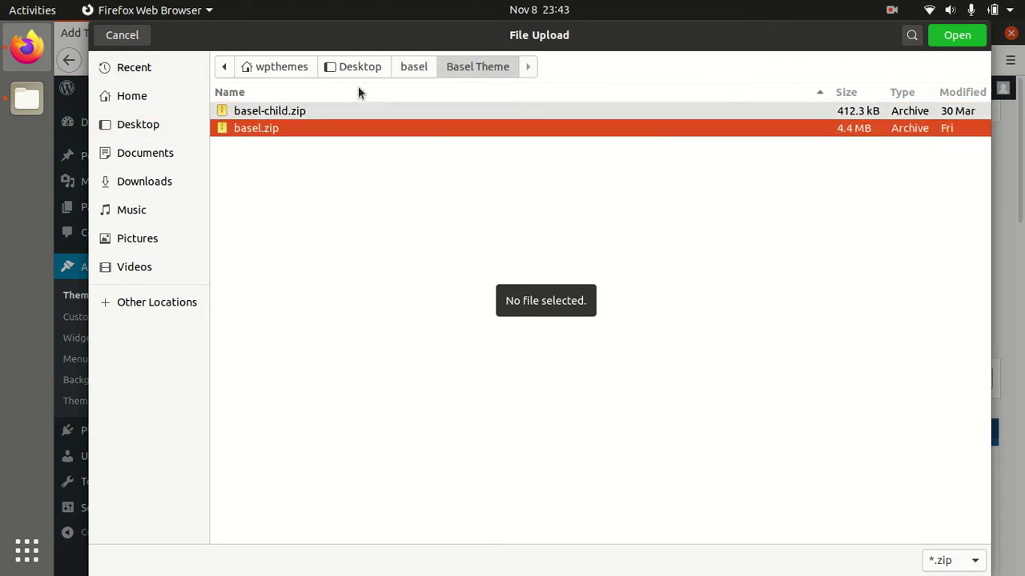
left_click(113, 40)
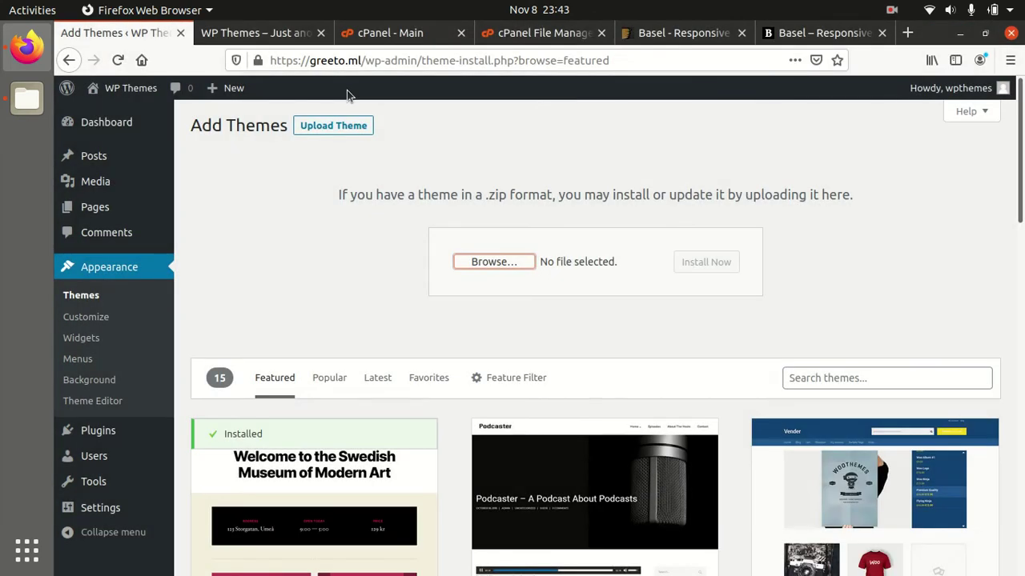
Switch to the cPanel File Manager and upload basel.zip from the Basel Theme folder into greeto.ml/wp-content/themes
key("ctrl+Tab")
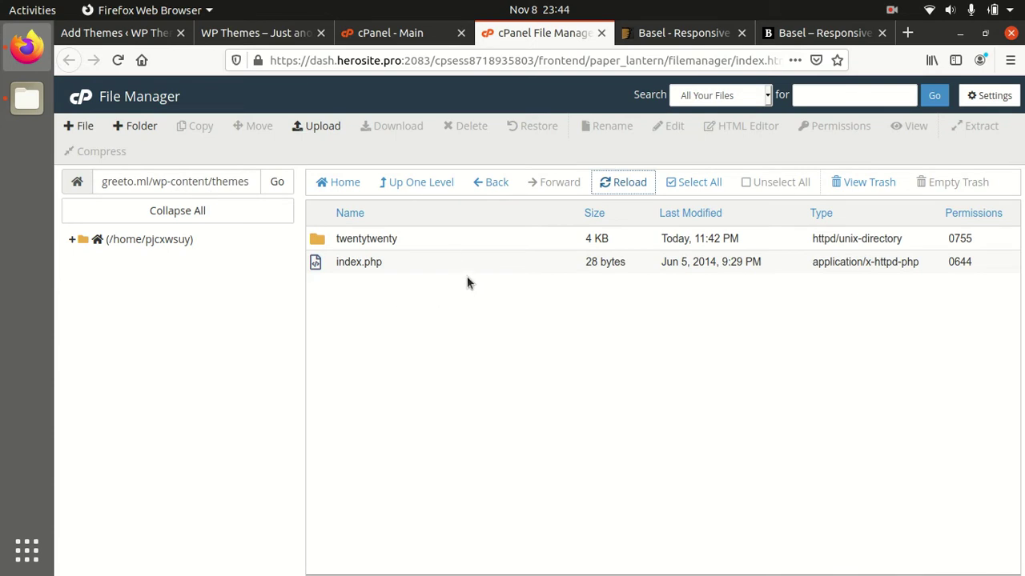
left_click(312, 126)
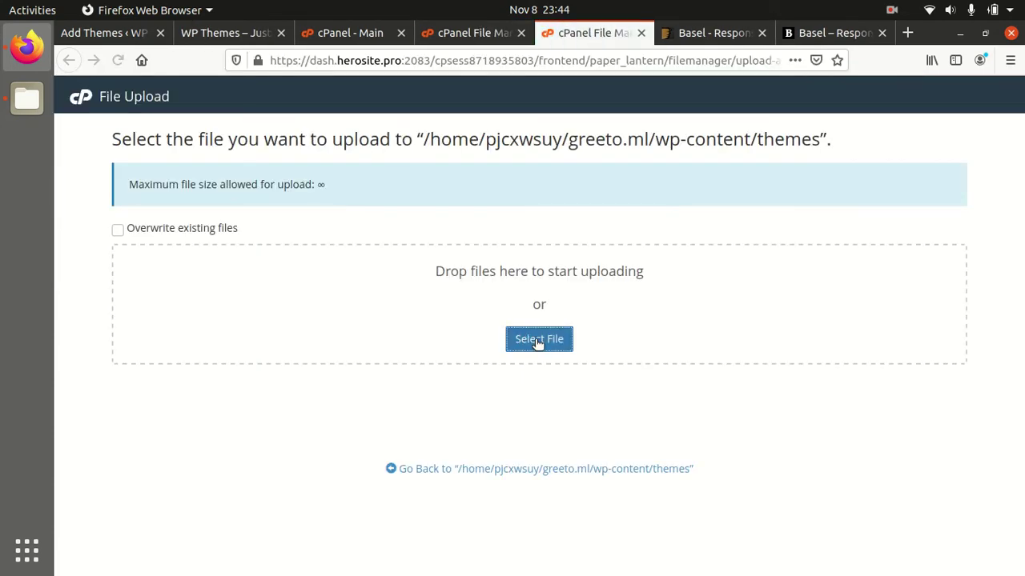
left_click(536, 339)
double_click(280, 117)
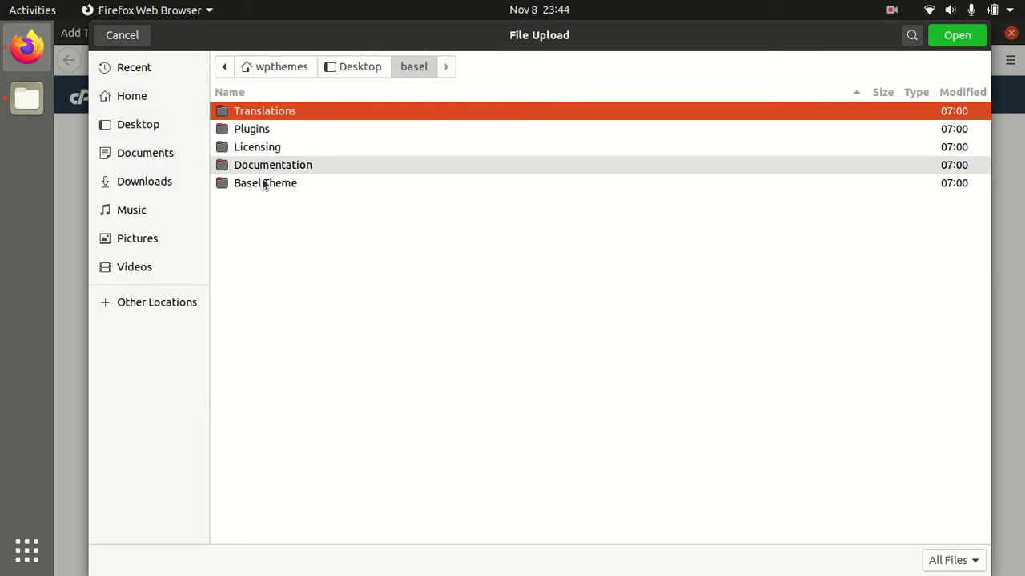
double_click(274, 183)
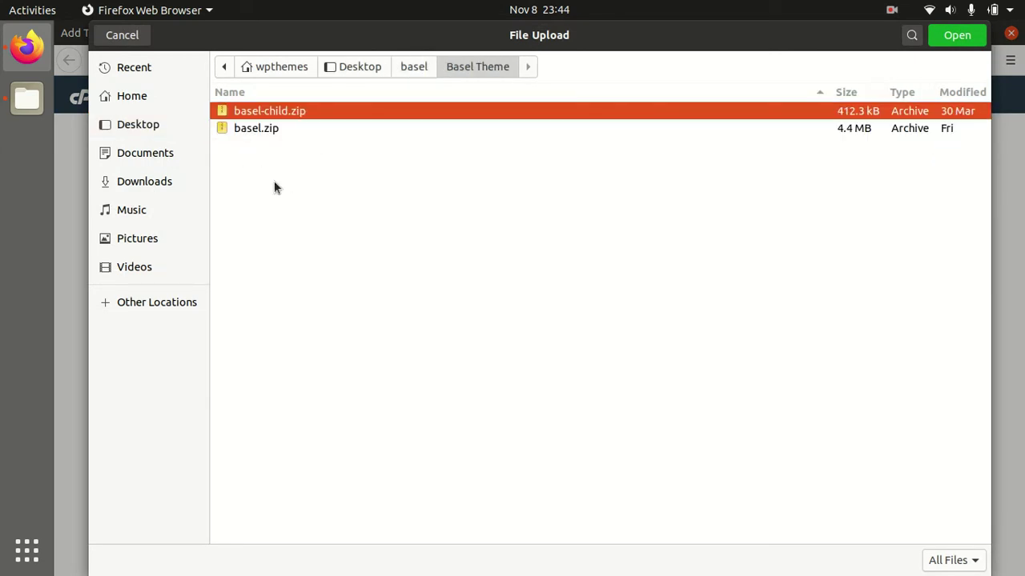
left_click(267, 132)
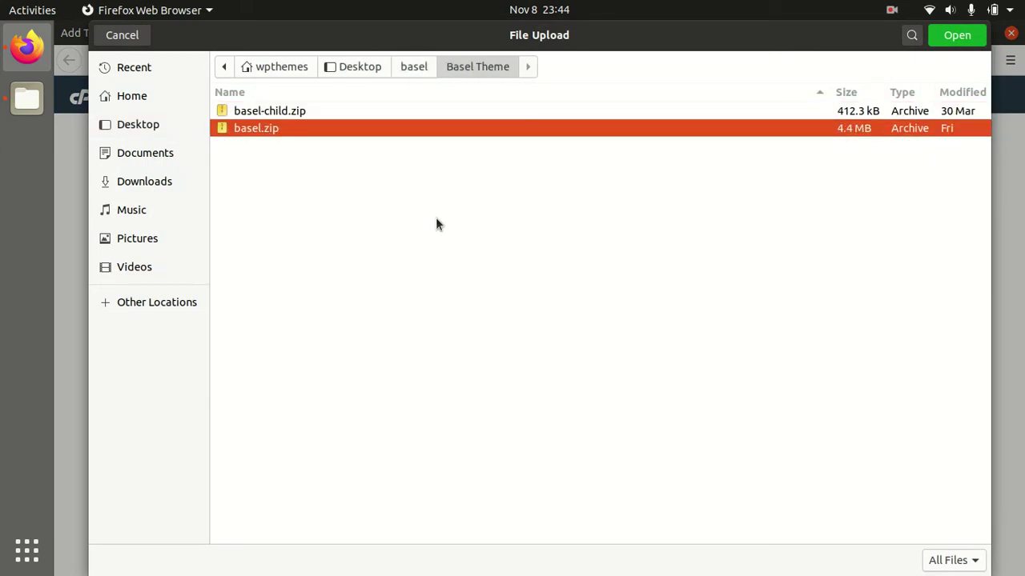
left_click(953, 38)
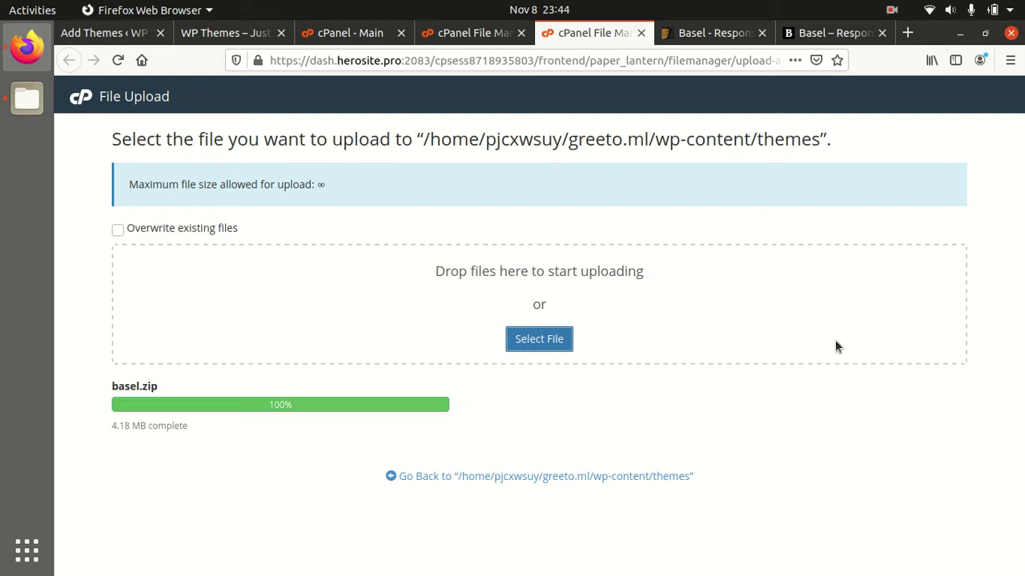
left_click(549, 476)
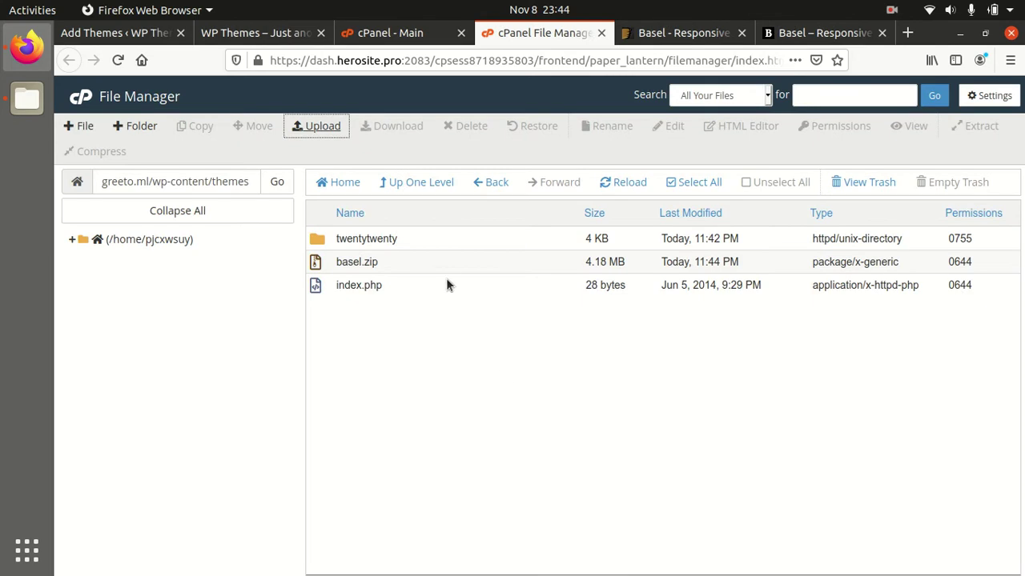
Extract basel.zip into /greeto.ml/wp-content/themes and reload the file list
left_click(446, 264)
right_click(446, 267)
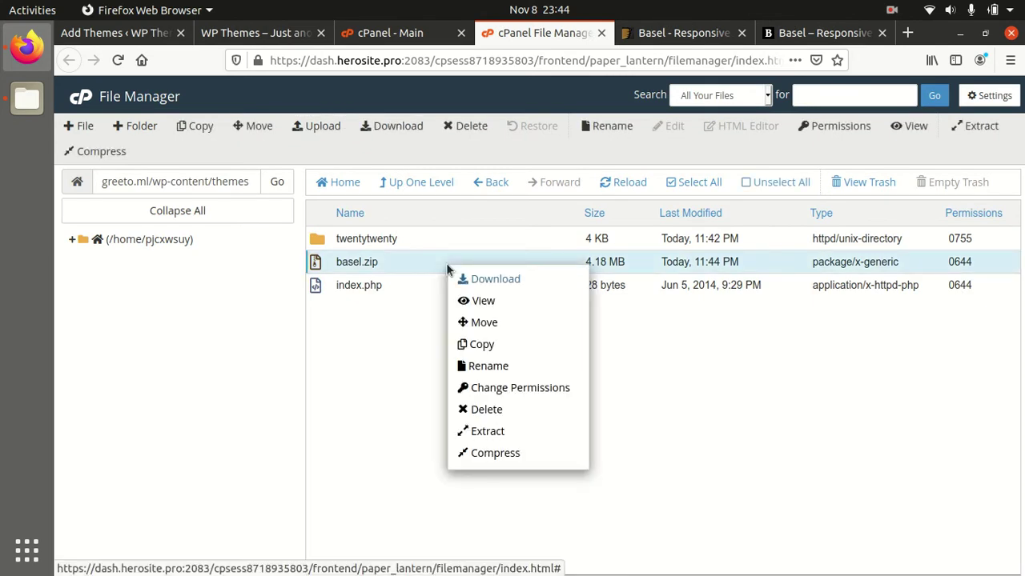
left_click(482, 433)
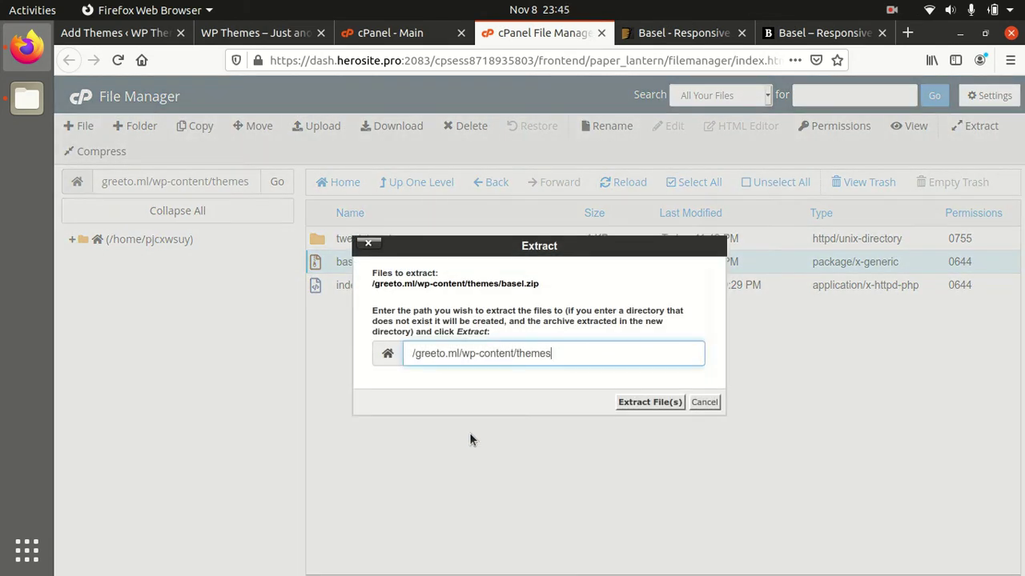
left_click(645, 403)
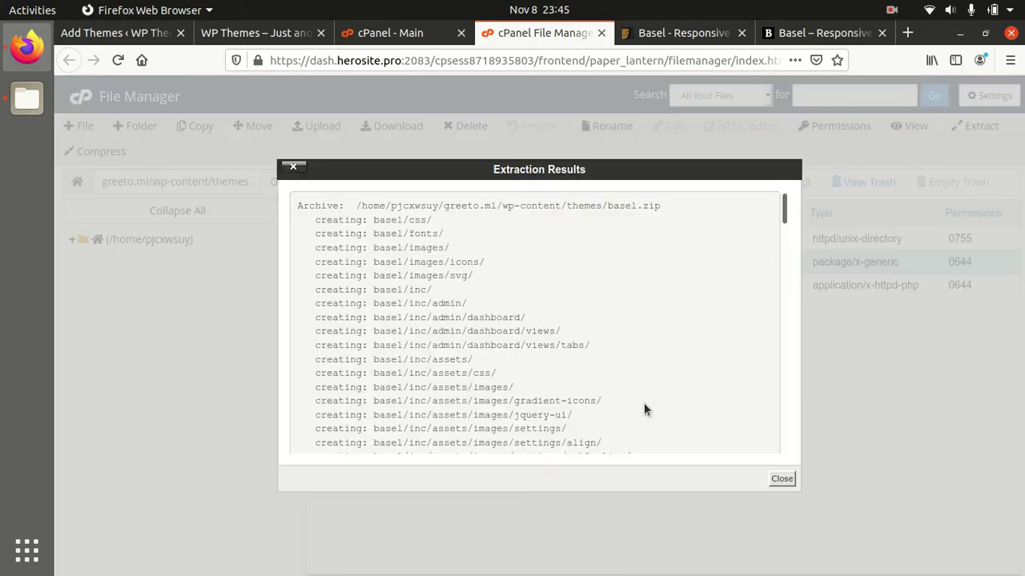
left_click(782, 480)
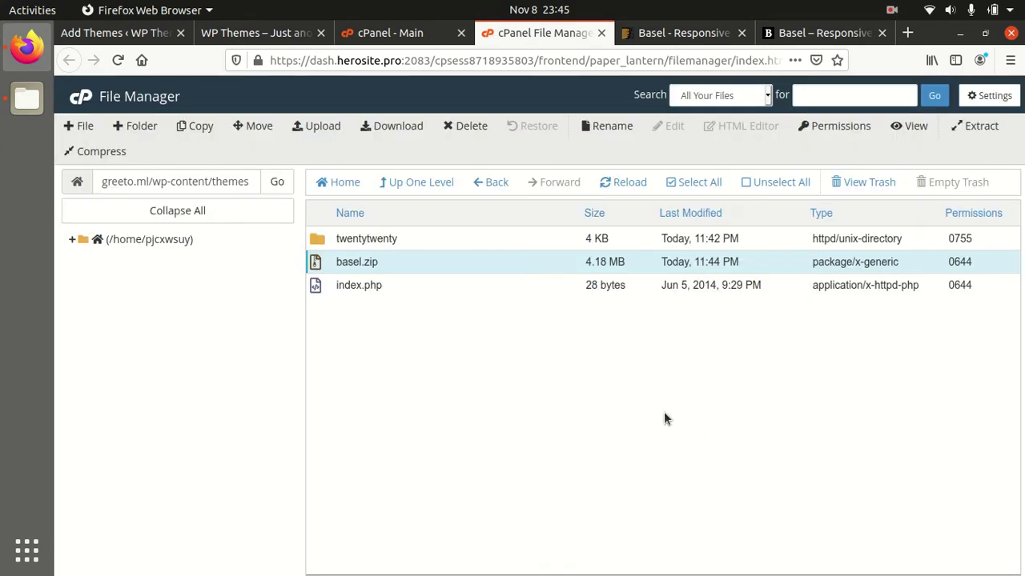
left_click(616, 191)
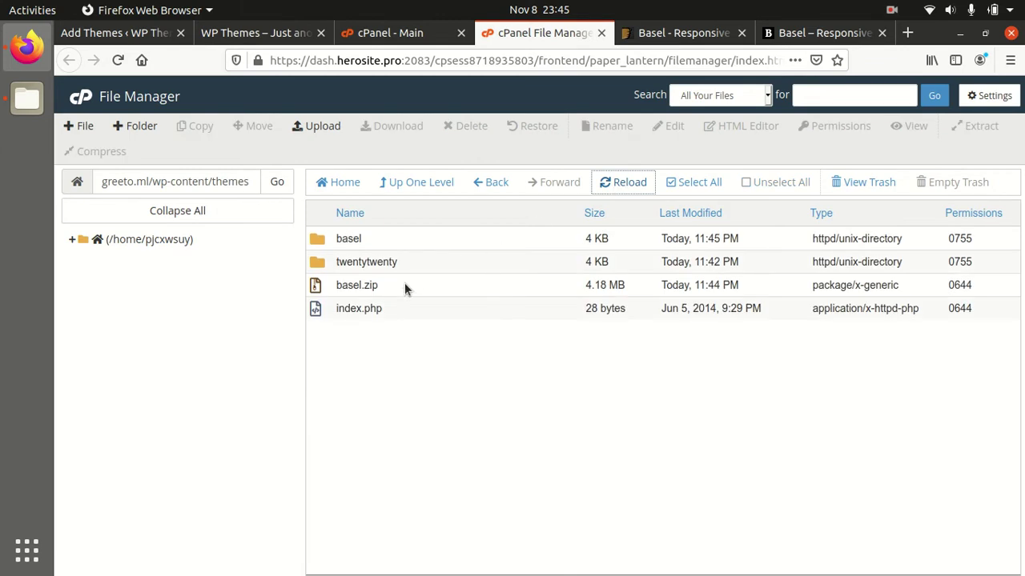
Move the basel.zip archive in the themes directory to the trash
left_click(404, 285)
left_click(469, 126)
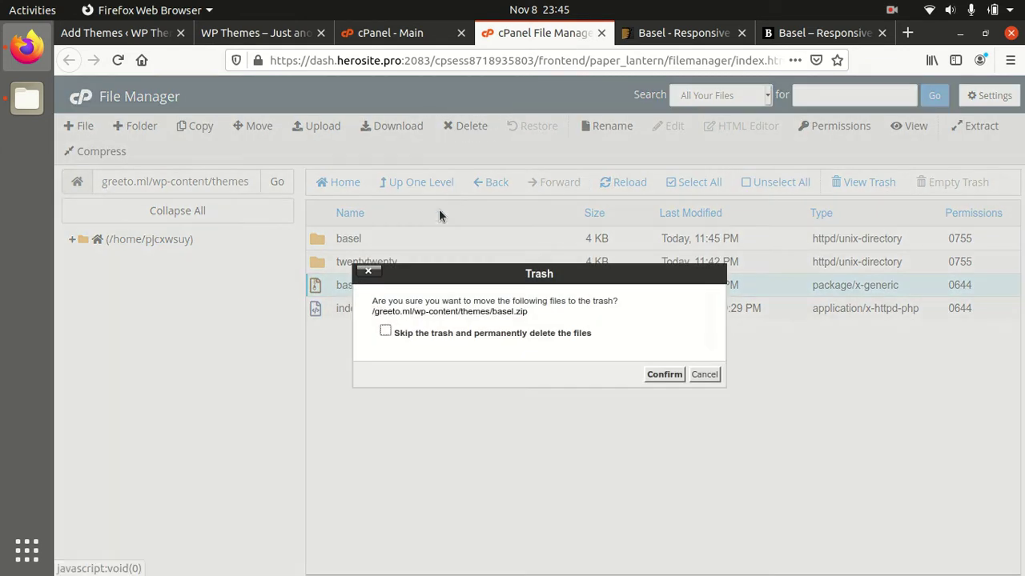
left_click(656, 374)
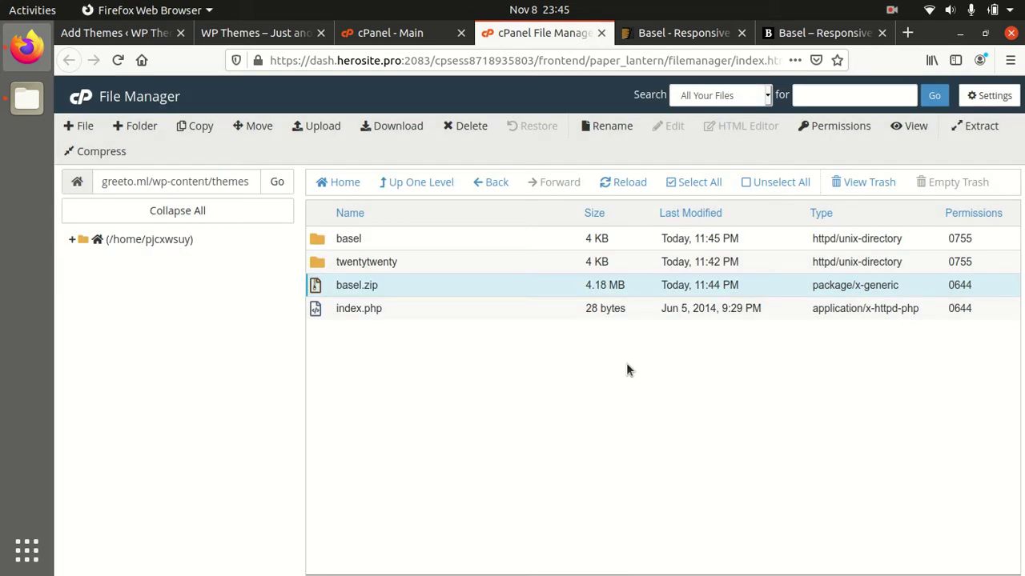
left_click(389, 240)
Return to the WordPress admin, open the Basel theme's details among the installed themes and activate the theme
left_click(116, 33)
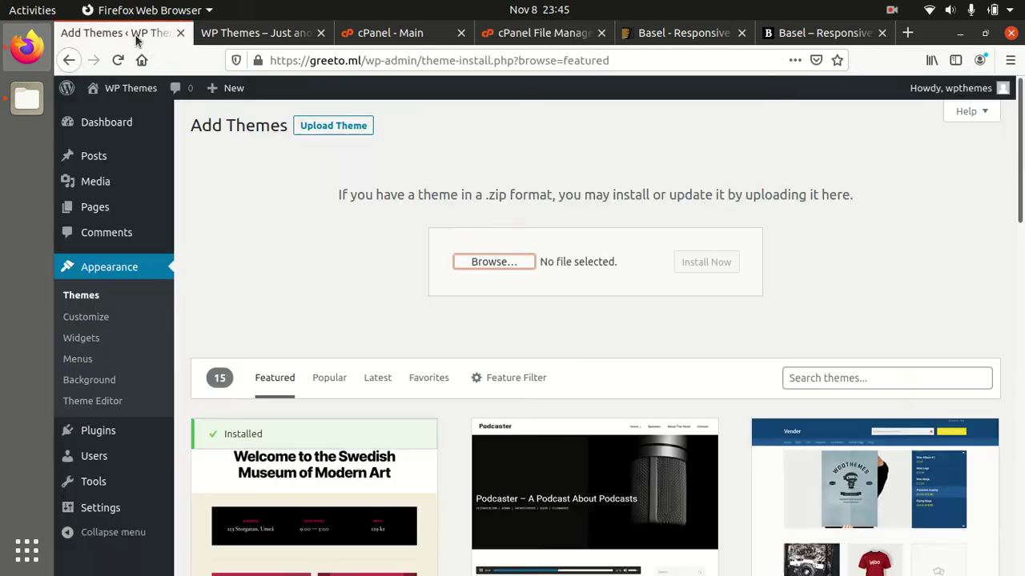
left_click(81, 297)
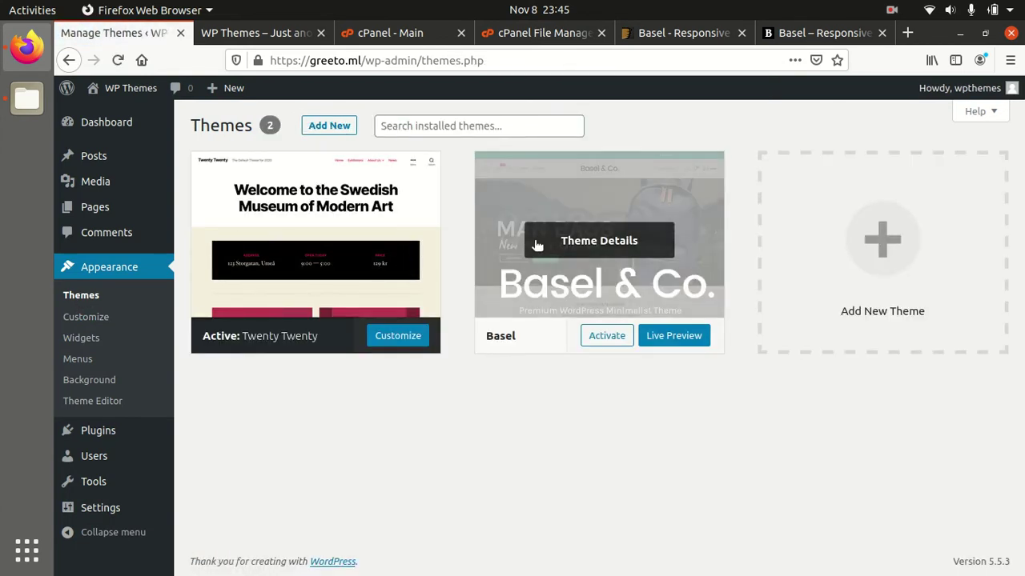
left_click(596, 250)
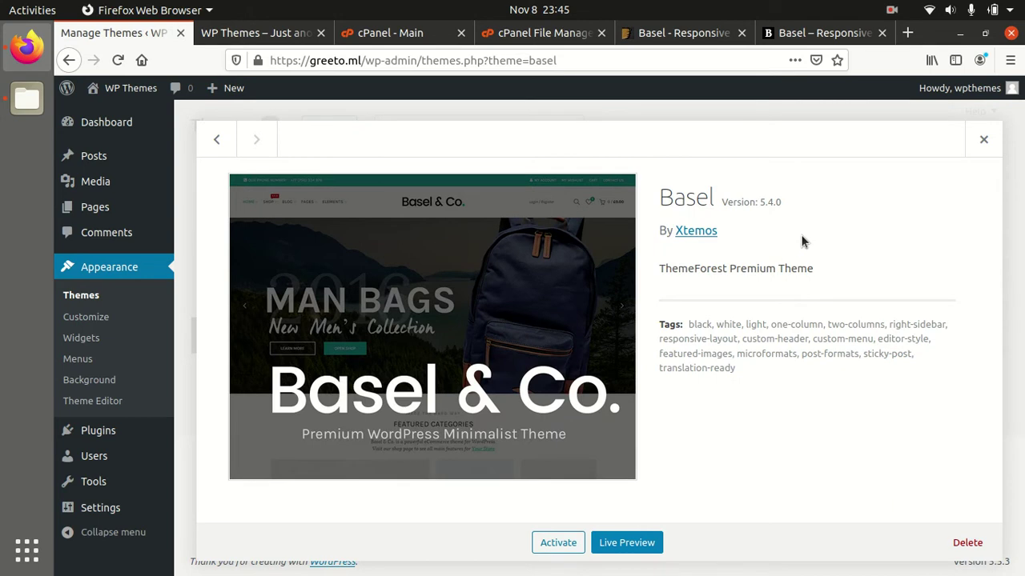
left_click(545, 544)
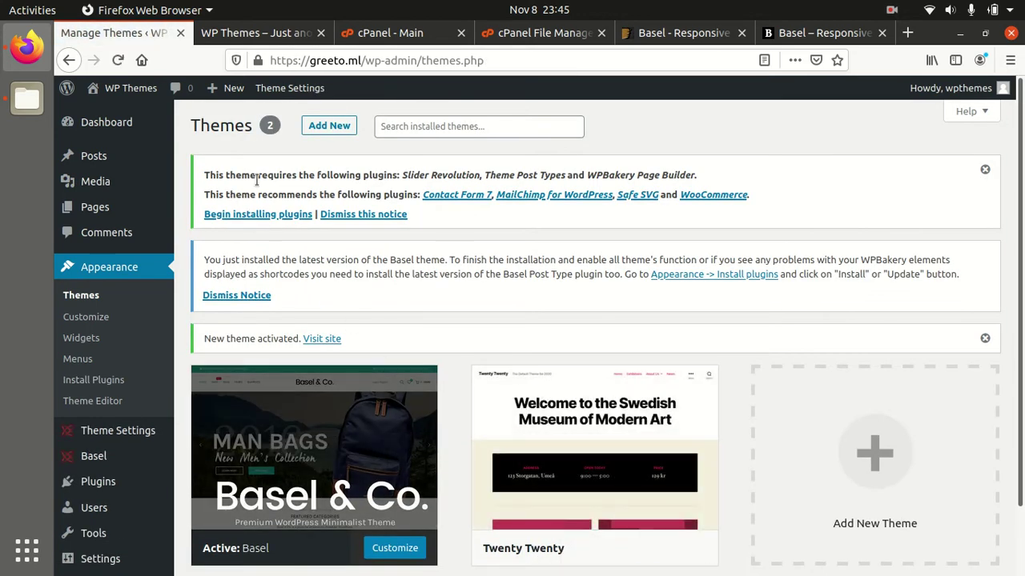
Read the theme's plugin notices and use the required plugins installer to install and activate Slider Revolution
left_click_drag(234, 178, 683, 171)
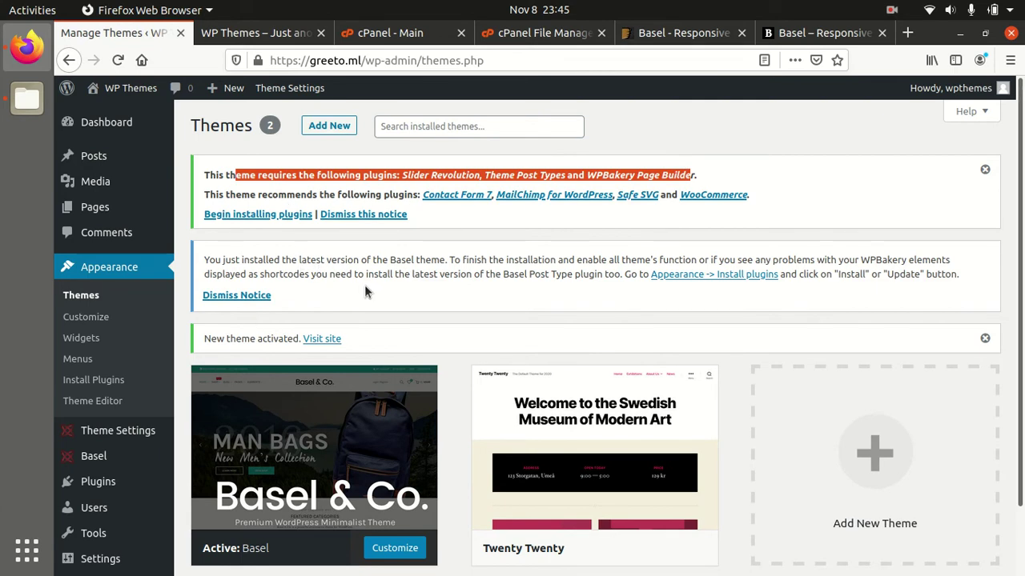
left_click_drag(613, 262, 719, 262)
left_click(456, 294)
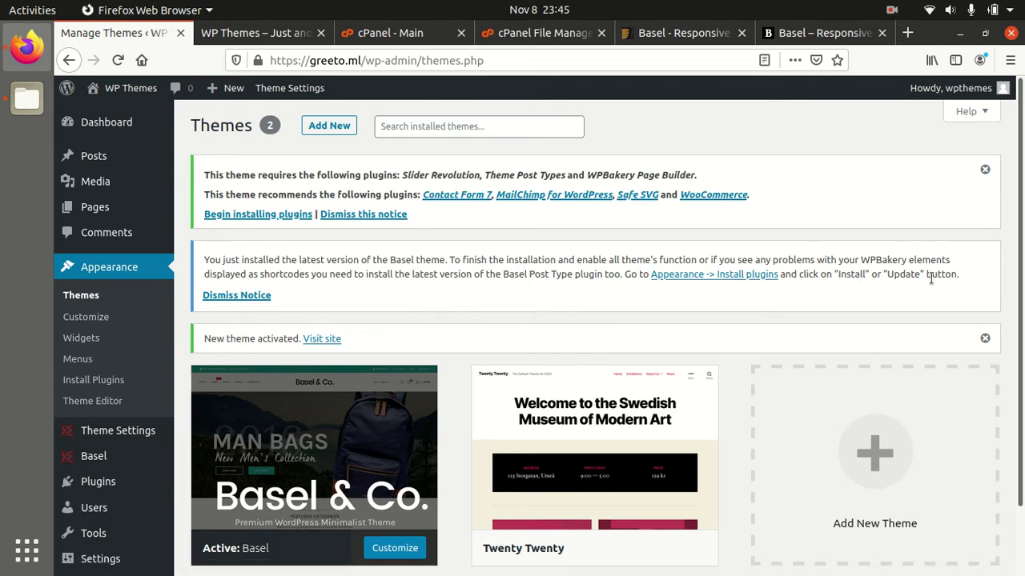
left_click(258, 219)
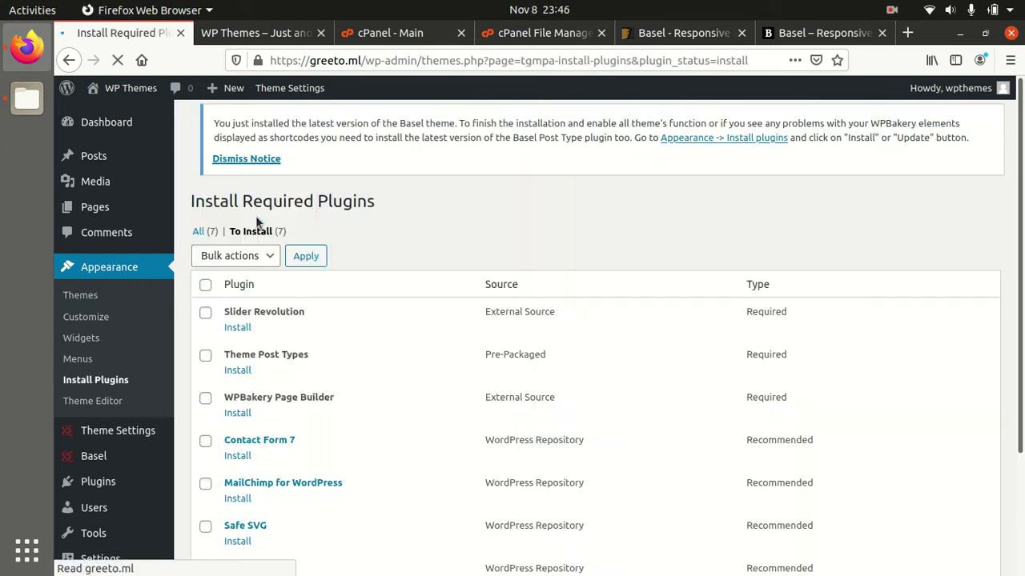
left_click(237, 338)
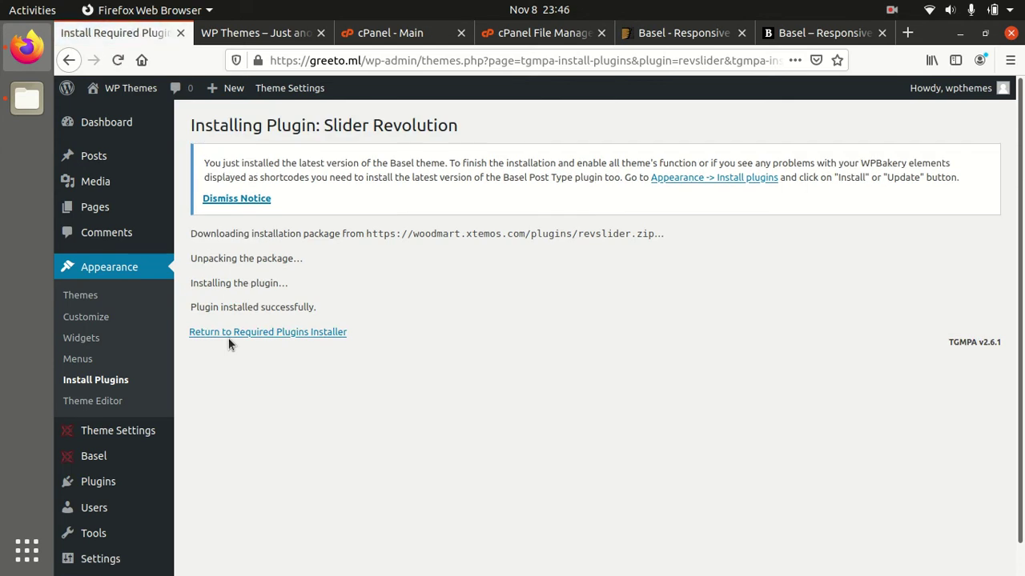
left_click(233, 332)
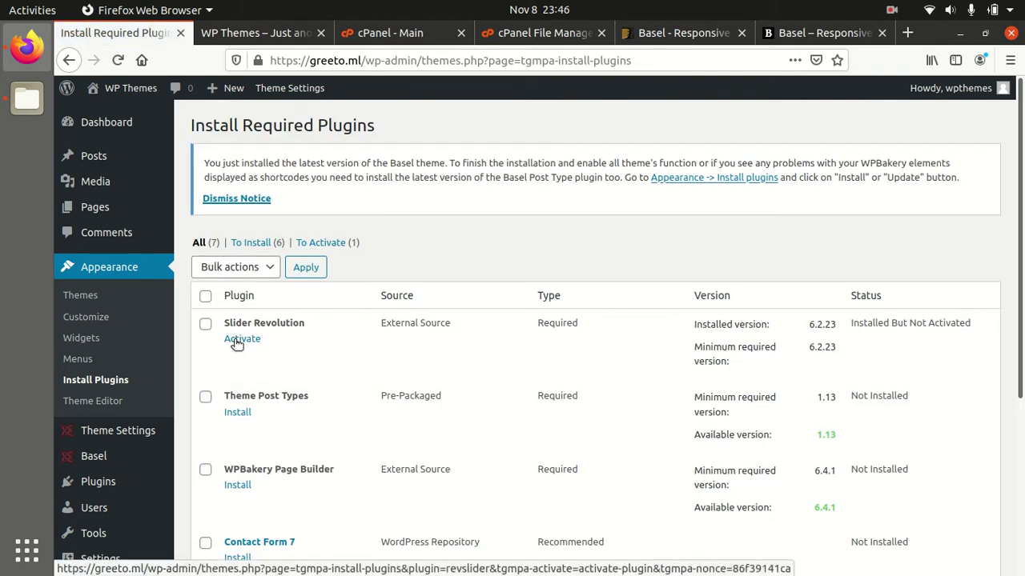
left_click(237, 339)
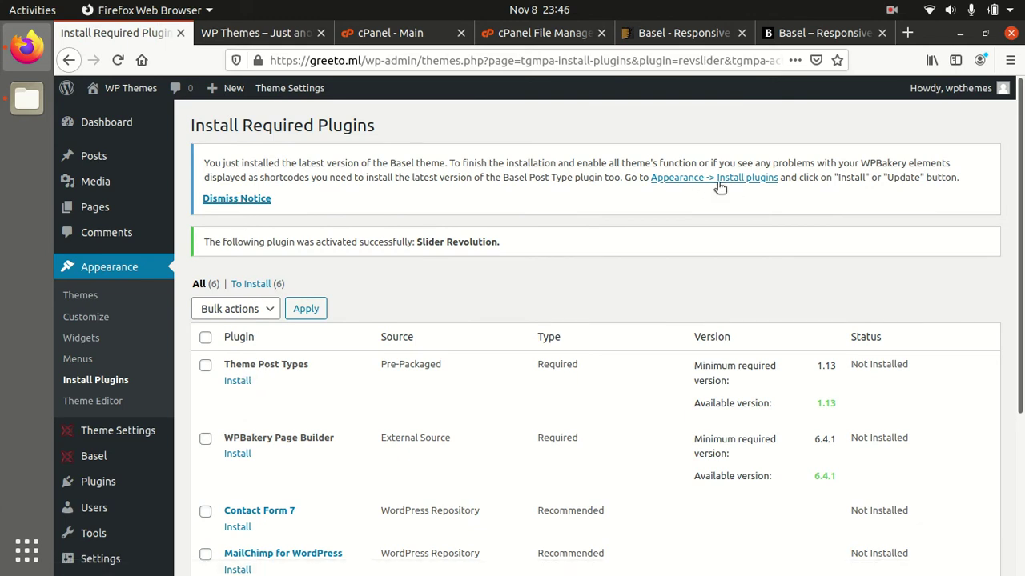
Install the Theme Post Types plugin and activate it in the required plugins installer
left_click(239, 382)
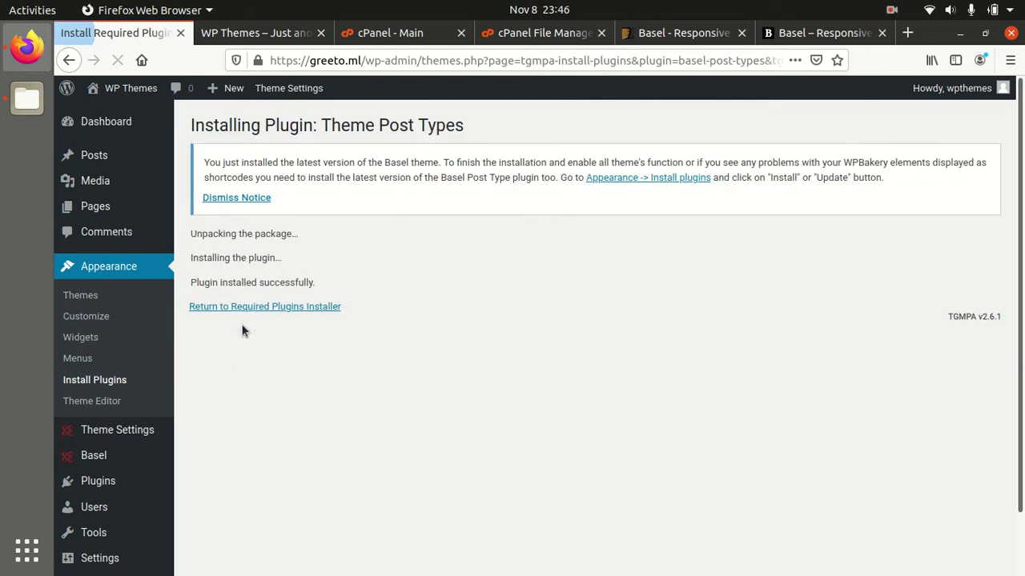
left_click(252, 307)
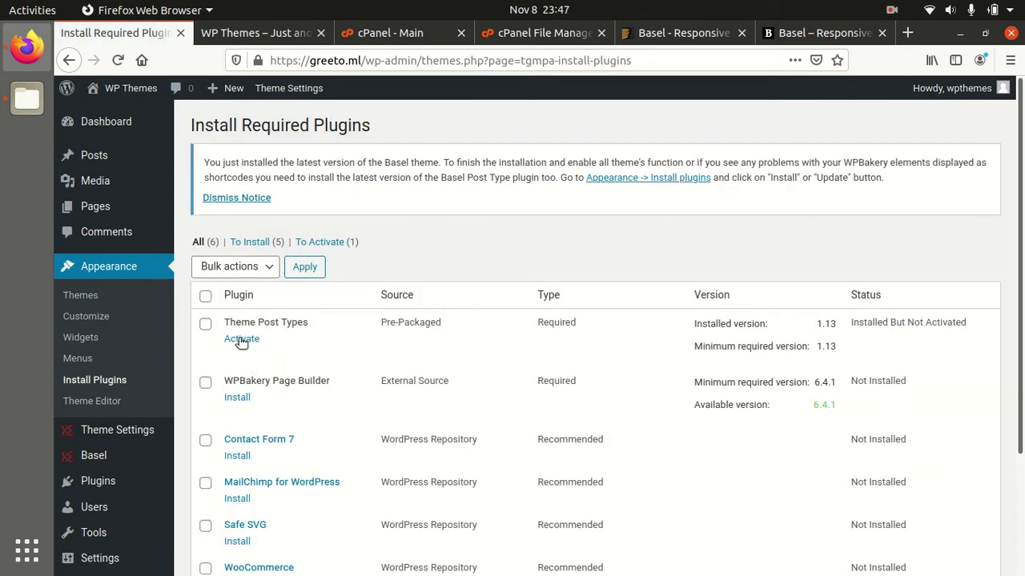
left_click(241, 340)
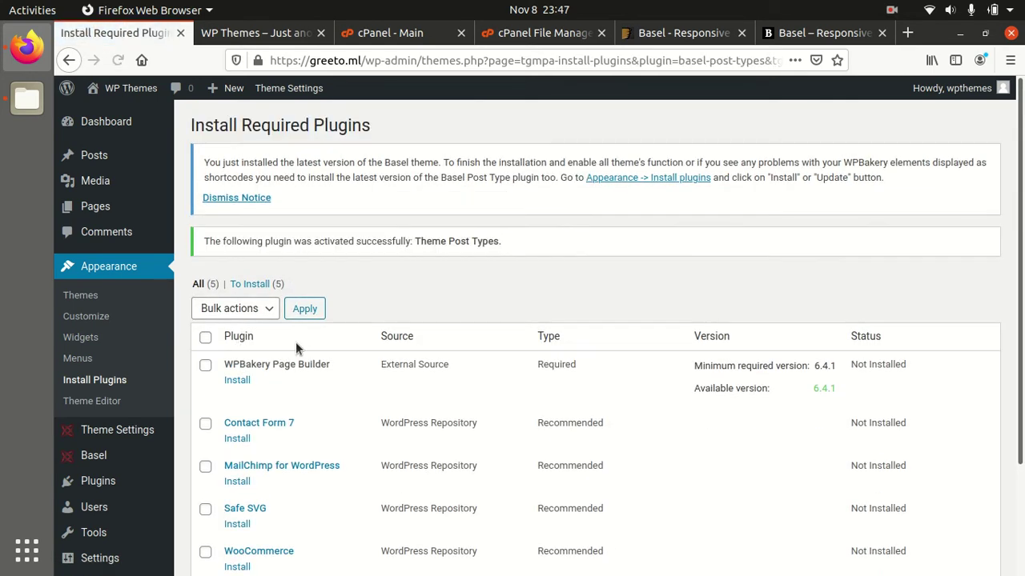
Install the WPBakery Page Builder plugin and activate it in the required plugins installer
scroll(322, 345, "down", 3)
left_click(237, 253)
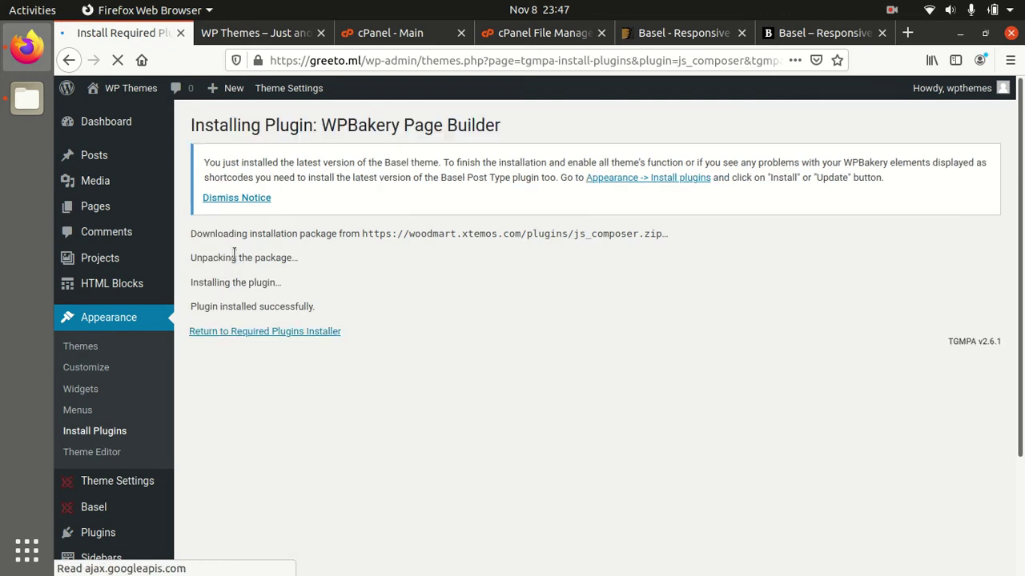
left_click(246, 333)
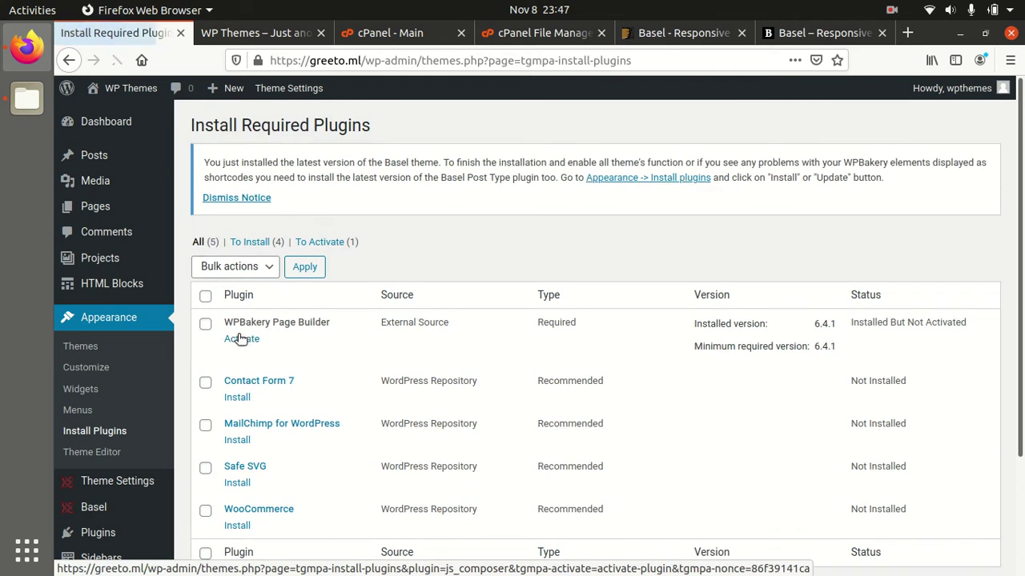
left_click(243, 340)
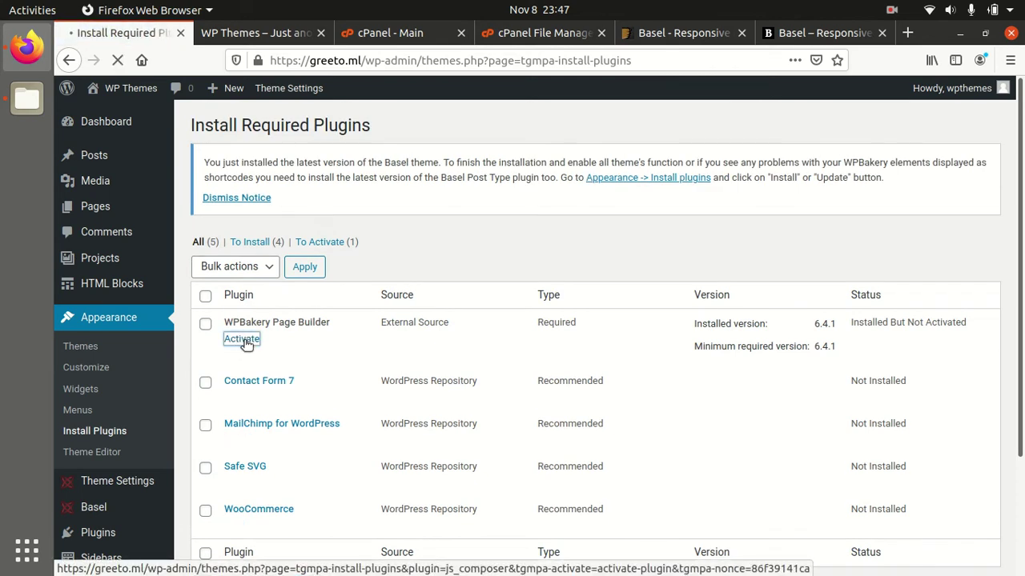
Install the recommended Contact Form 7 plugin and activate it from the installed plugins list
scroll(343, 339, "down", 3)
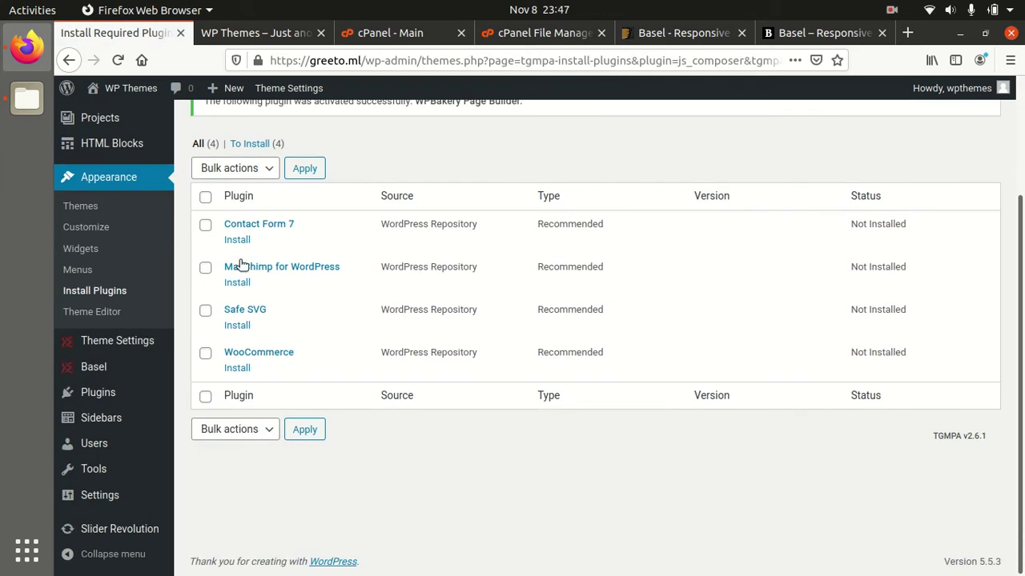
left_click(237, 242)
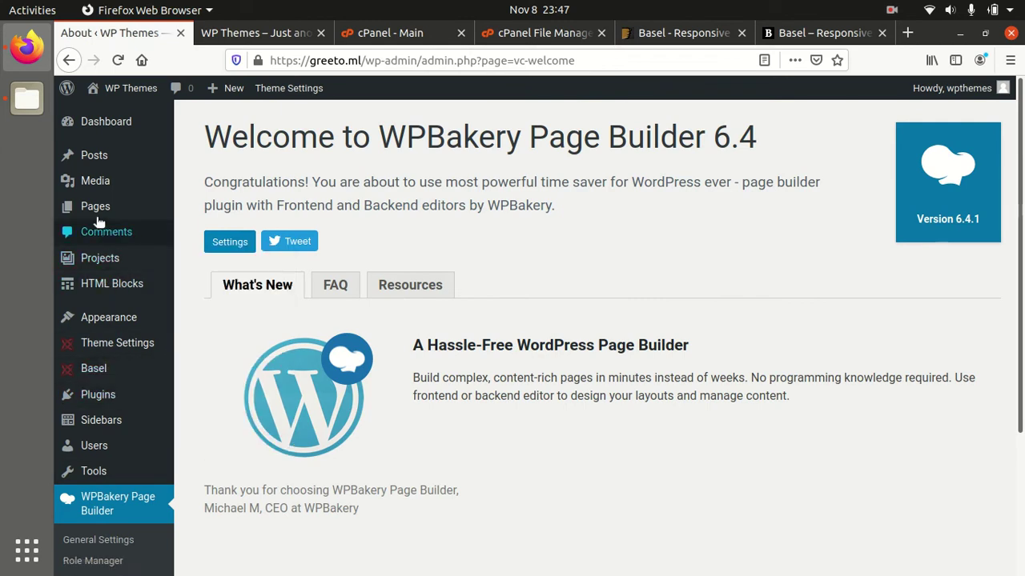
mouse_move(108, 383)
mouse_move(99, 401)
left_click(201, 396)
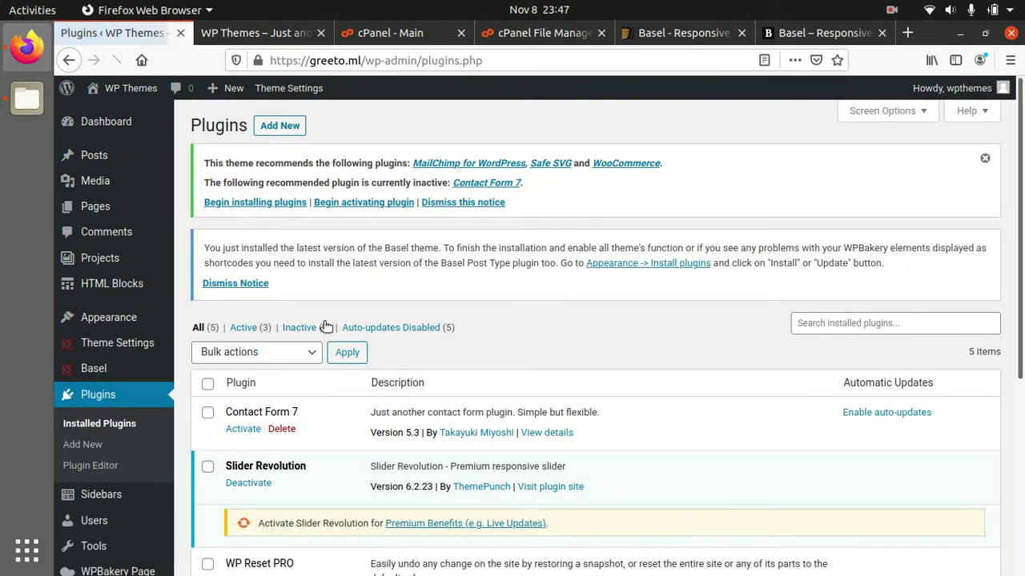
scroll(392, 342, "down", 1)
scroll(398, 346, "down", 1)
left_click(244, 343)
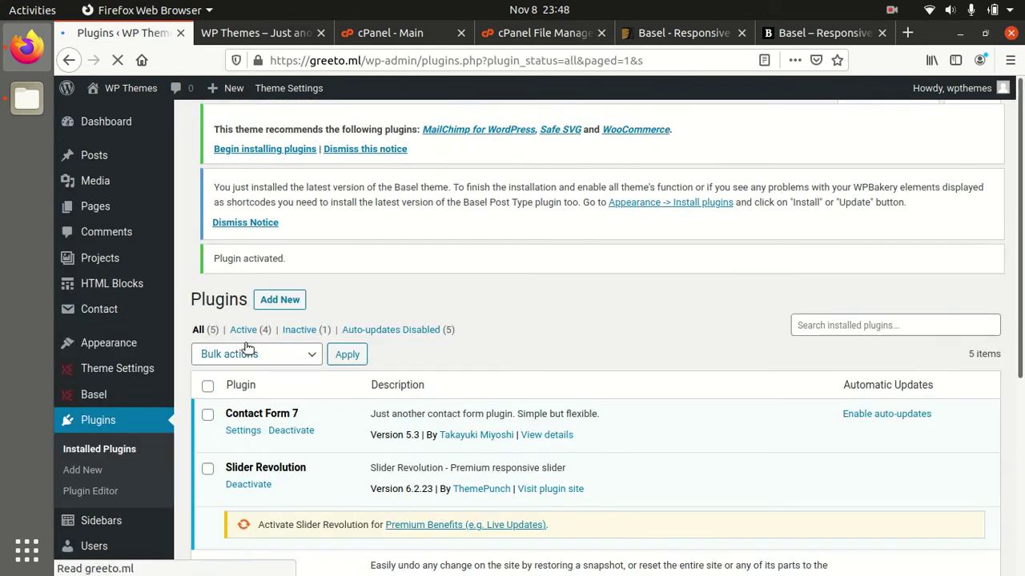
scroll(375, 366, "down", 5)
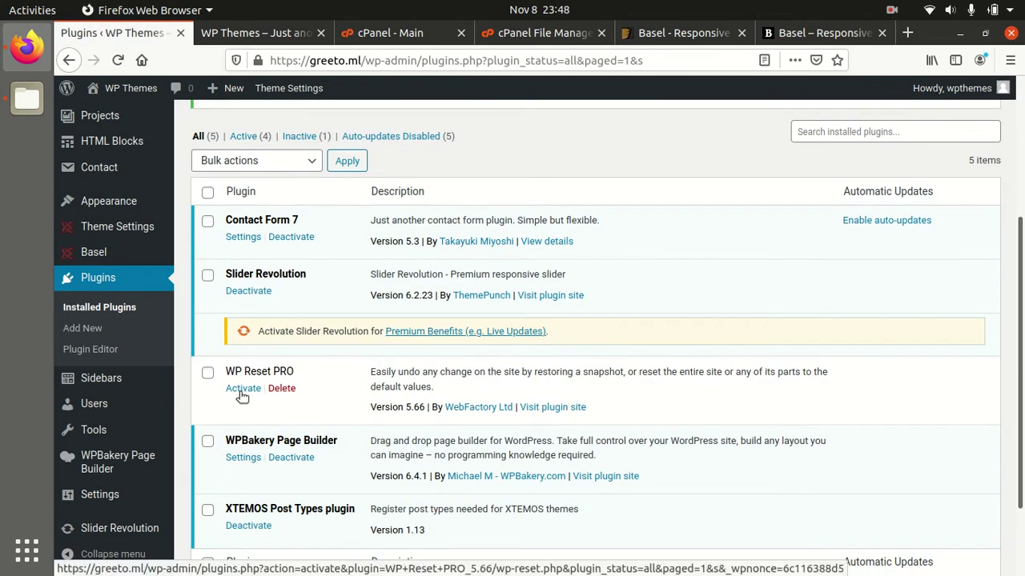
Install the recommended WooCommerce plugin and activate it in the required plugins installer
scroll(247, 336, "up", 5)
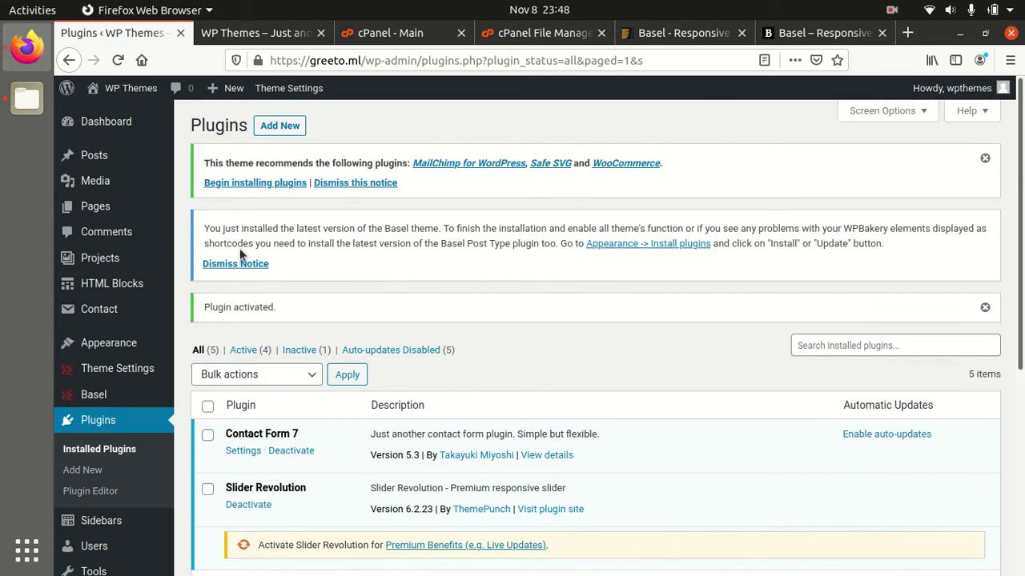
left_click(249, 184)
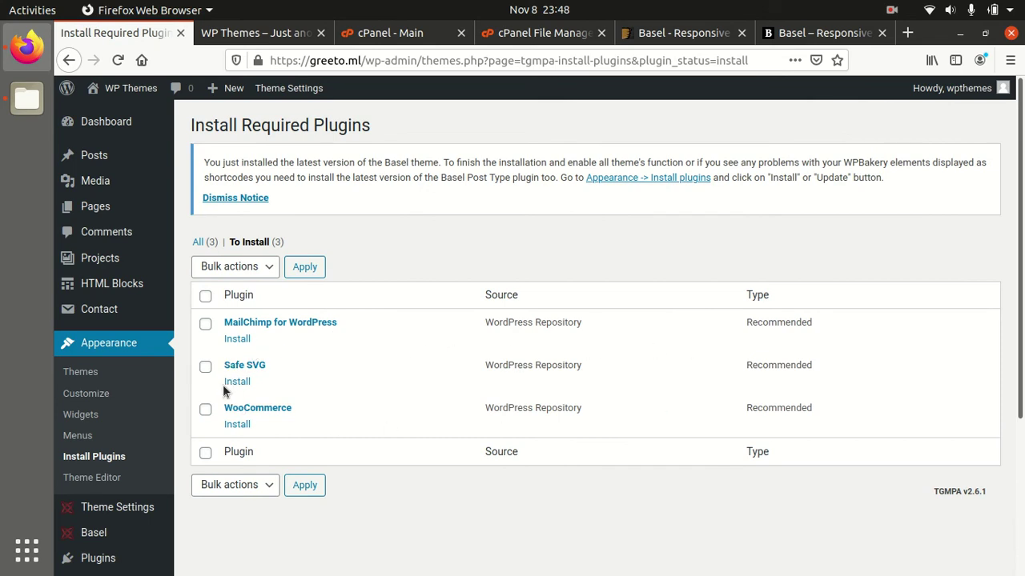
left_click(239, 425)
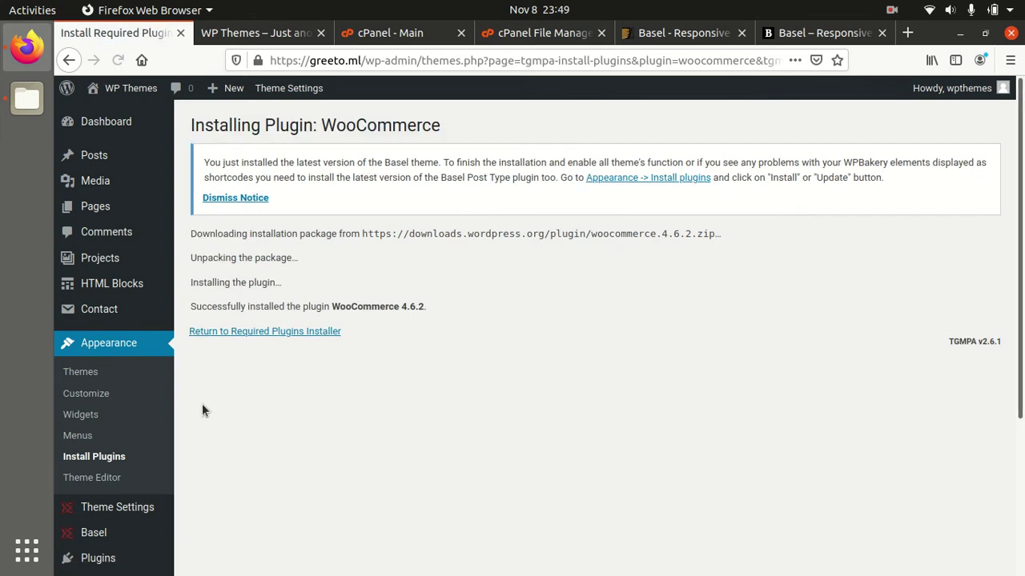
left_click(242, 331)
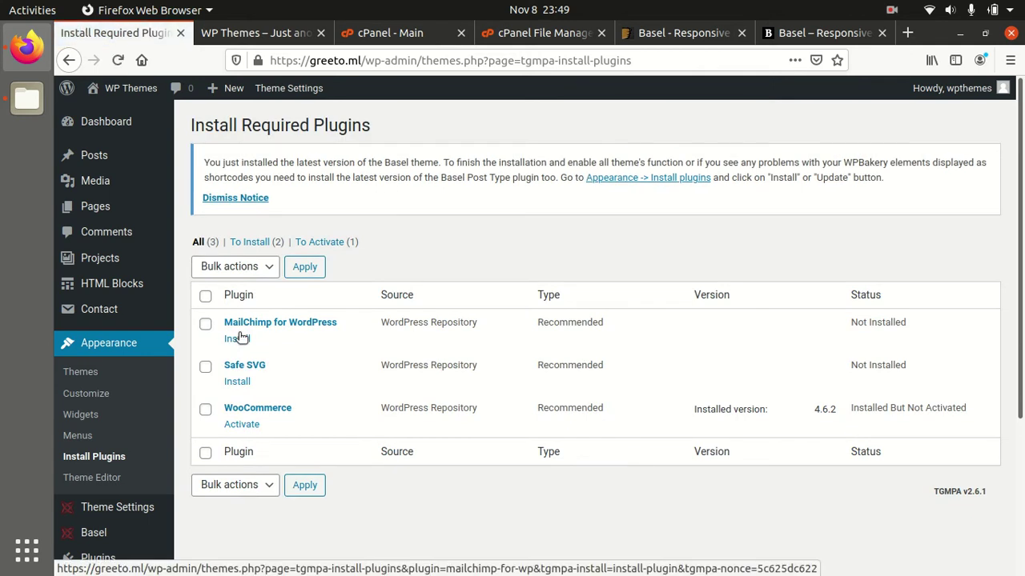
left_click(239, 425)
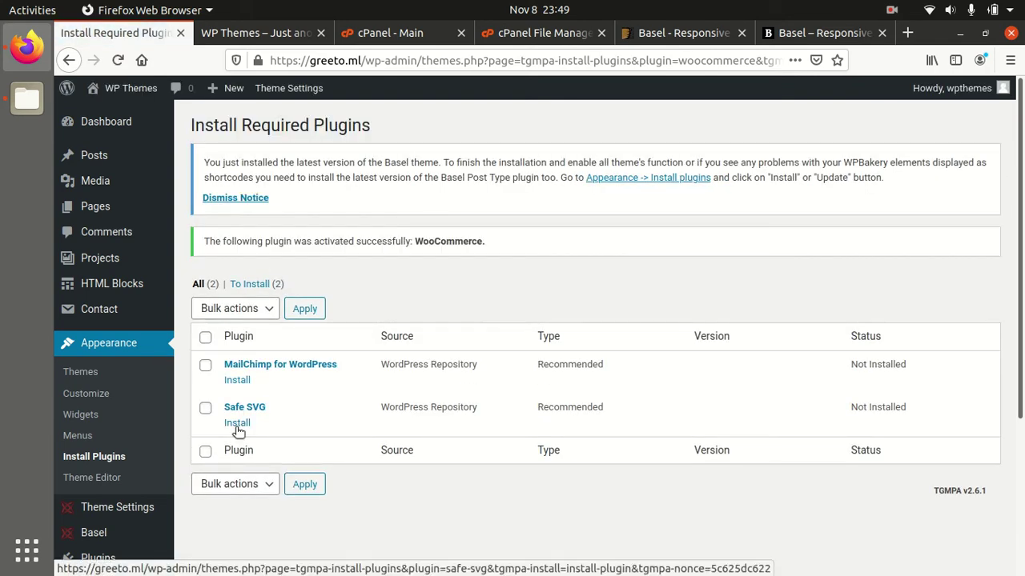
Look through the admin menu for WooCommerce and reload the page to start its setup wizard
scroll(137, 430, "down", 3)
scroll(118, 478, "down", 2)
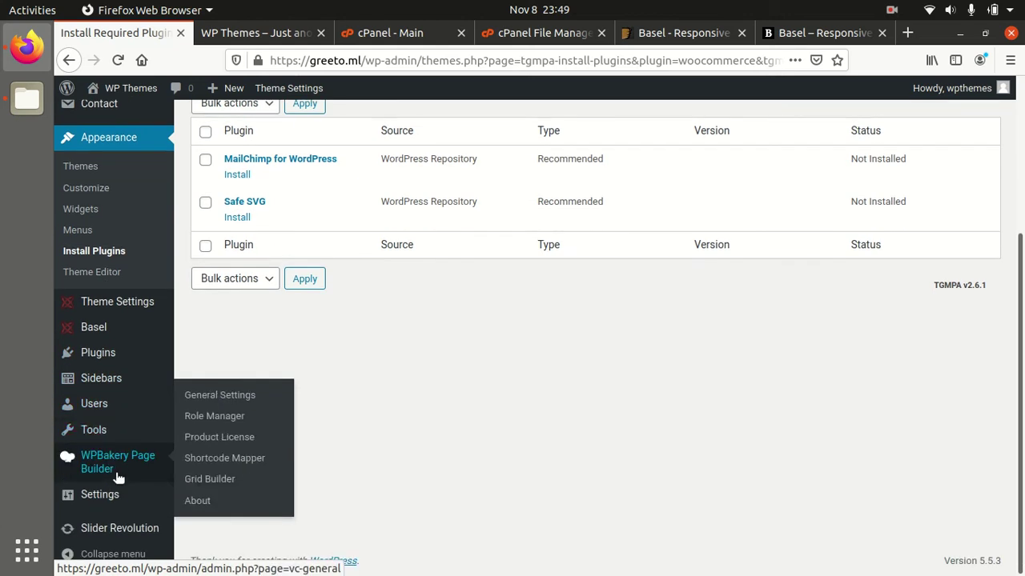
scroll(104, 384, "up", 5)
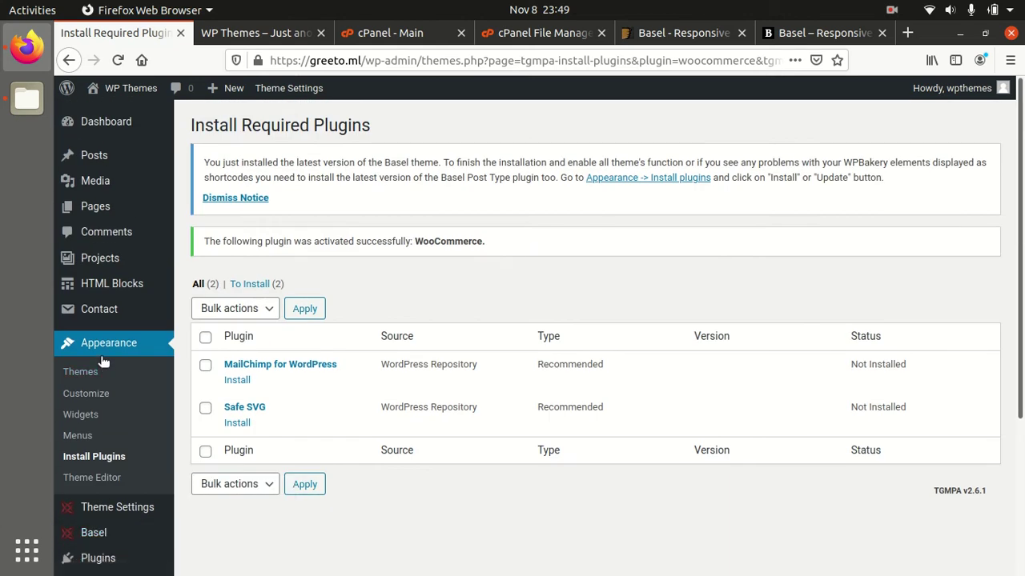
scroll(107, 392, "down", 5)
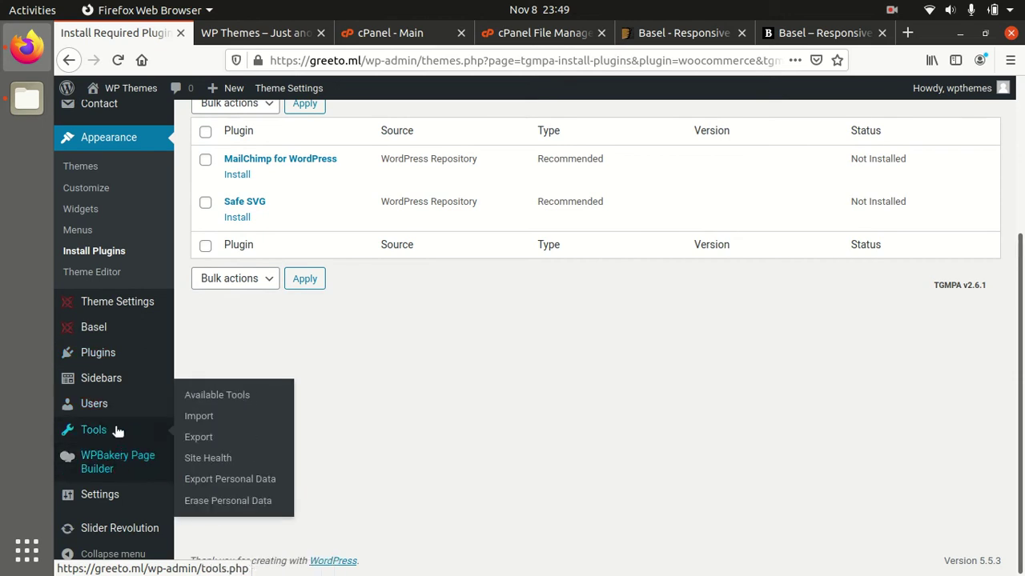
scroll(296, 387, "up", 5)
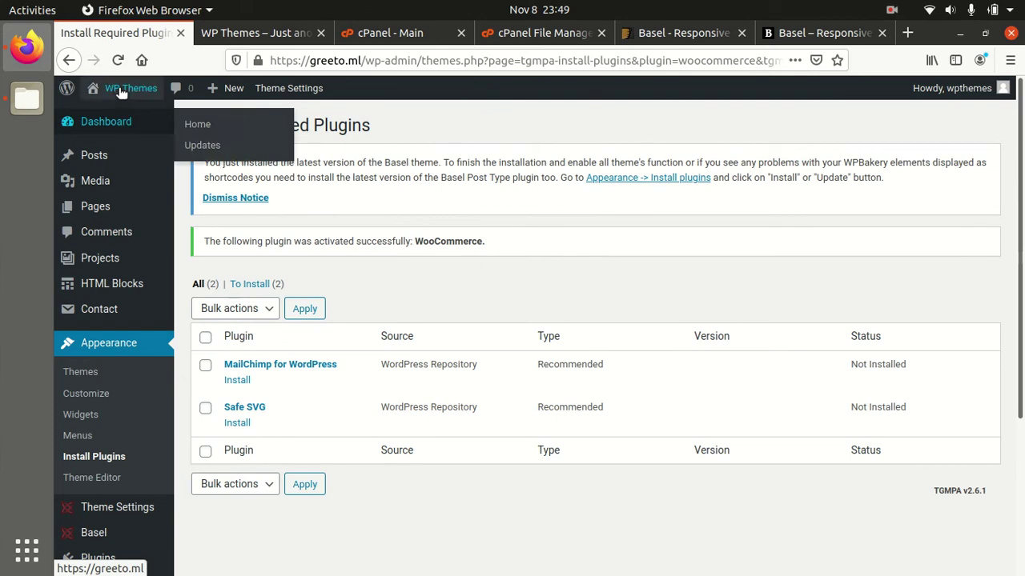
left_click(117, 60)
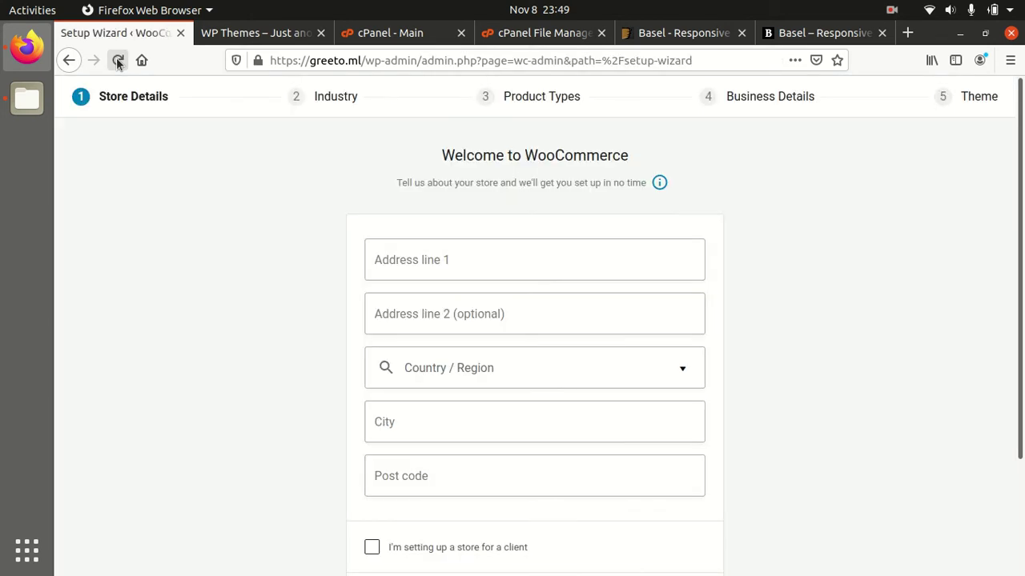
Fill in the first address line of the store details
left_click(414, 259)
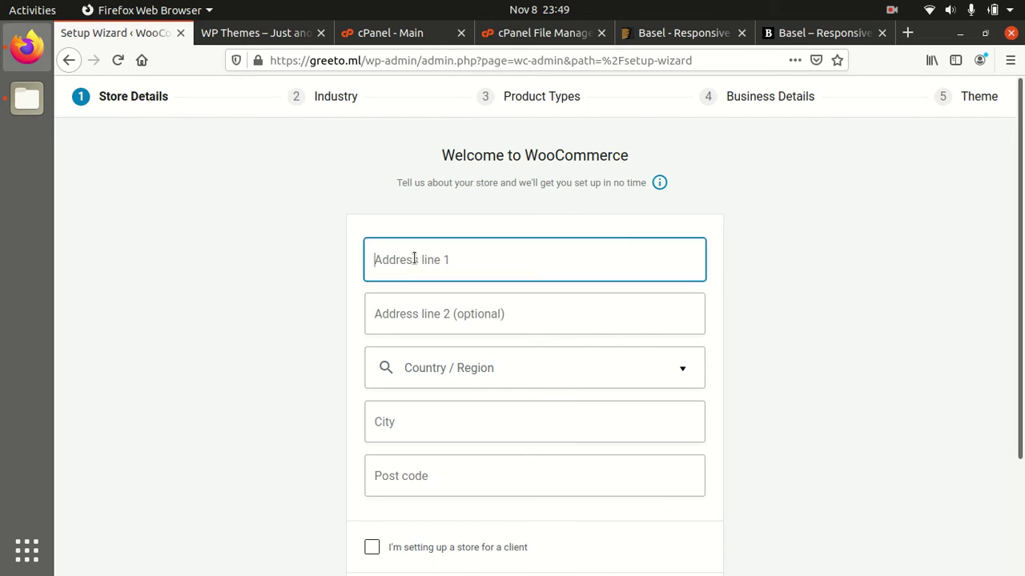
type("address line")
key("Tab")
key("Tab")
type("dindia")
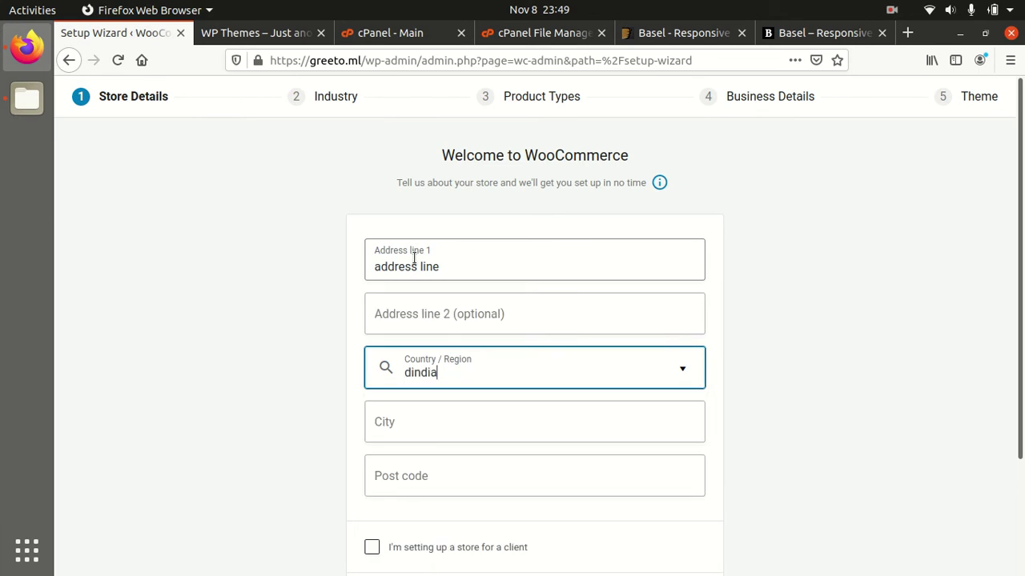
key("BackSpace")
key("BackSpace")
key("BackSpace")
key("BackSpace")
key("BackSpace")
key("BackSpace")
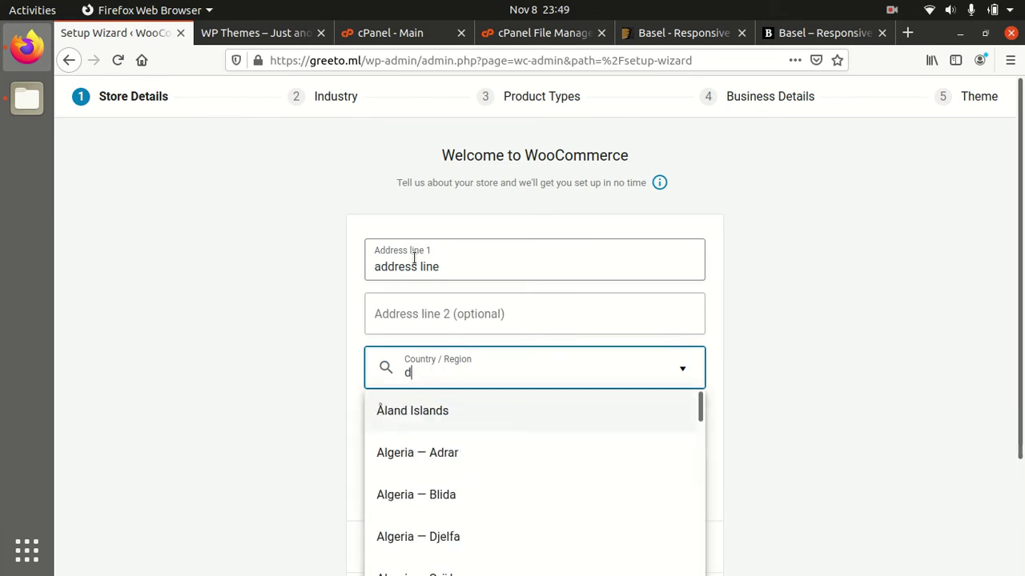
left_click(414, 256)
type("i")
key("BackSpace")
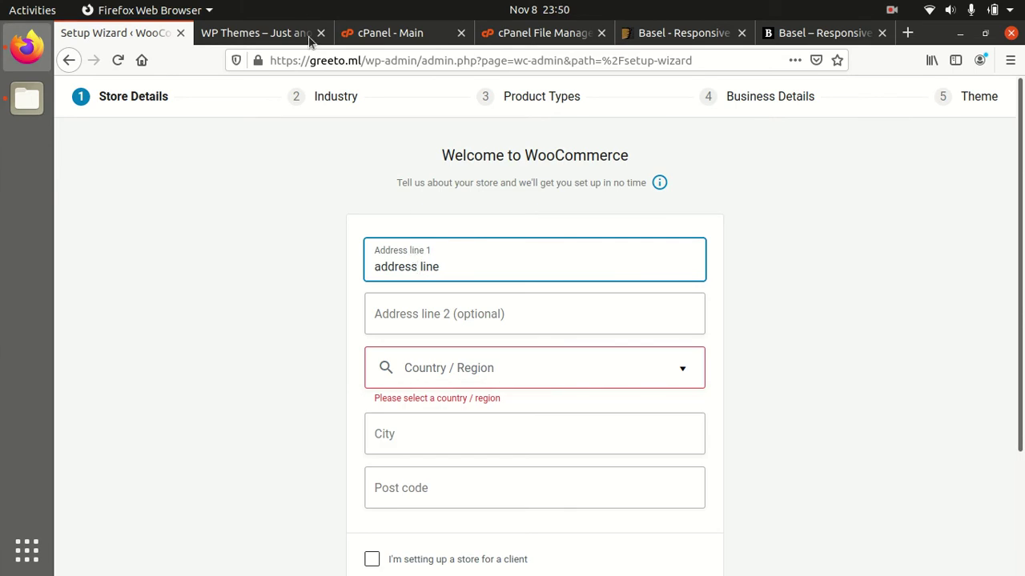
Set the store's country and region to India — Andhra Pradesh and fill in the city and post code
left_click(455, 383)
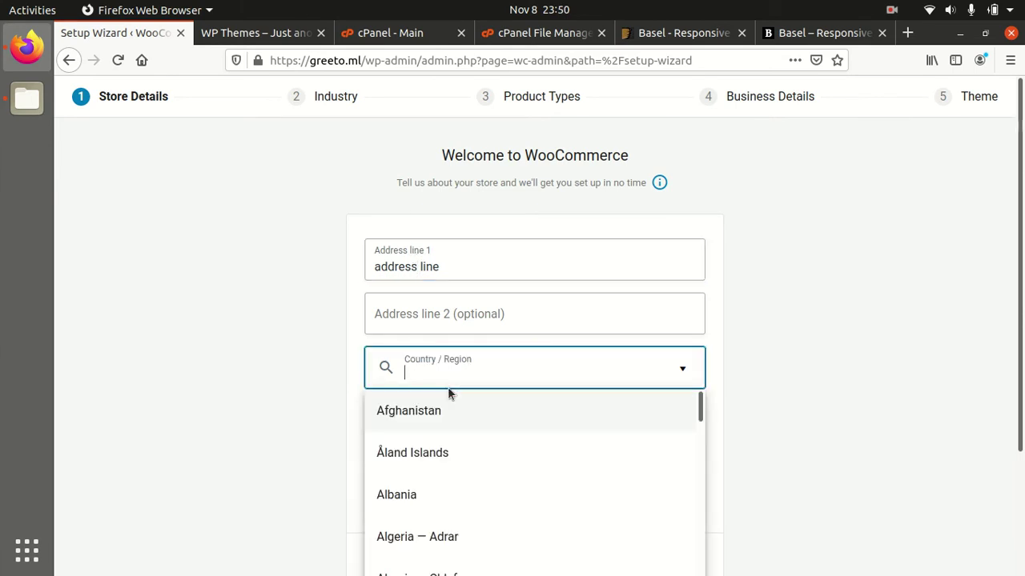
type("india")
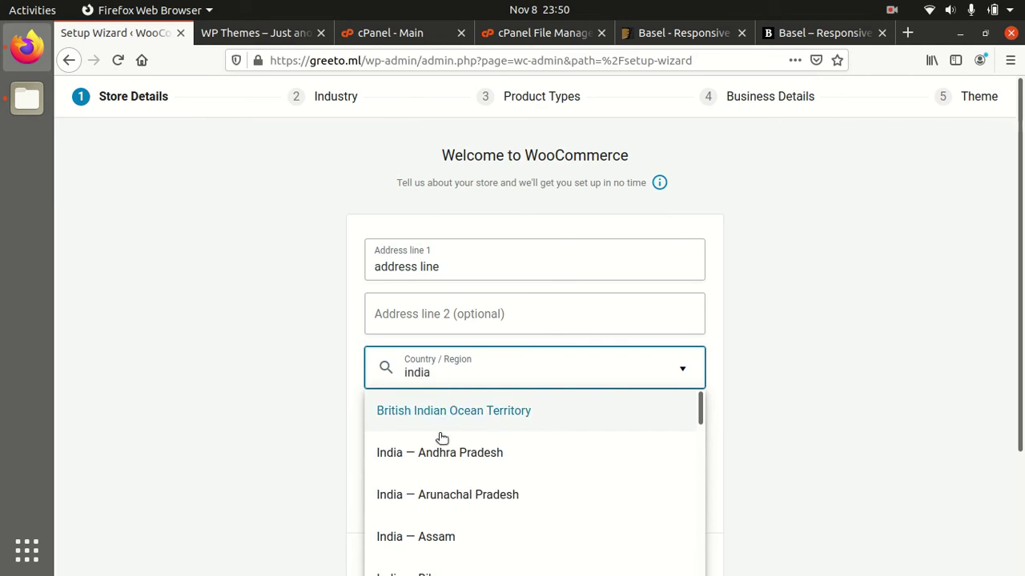
left_click(439, 454)
left_click(422, 428)
type("new City")
left_click(408, 472)
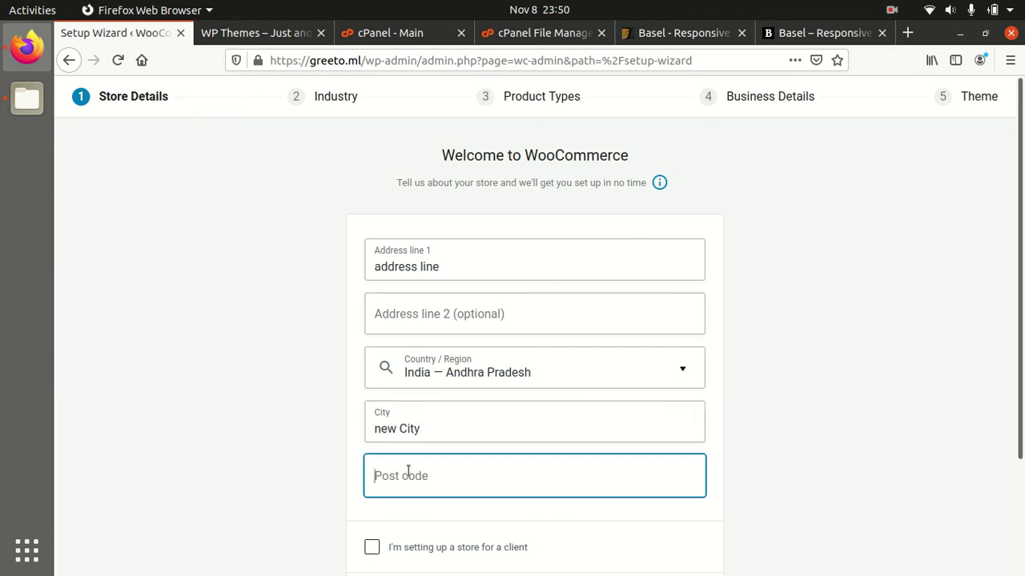
type("123456")
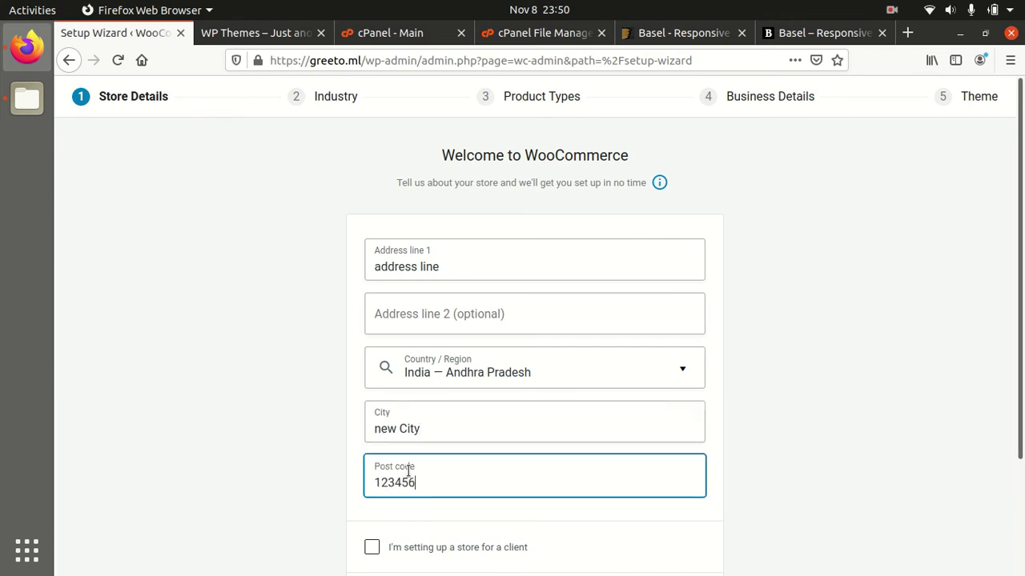
Submit the store details without opting in to usage tracking
scroll(416, 517, "down", 3)
left_click(536, 471)
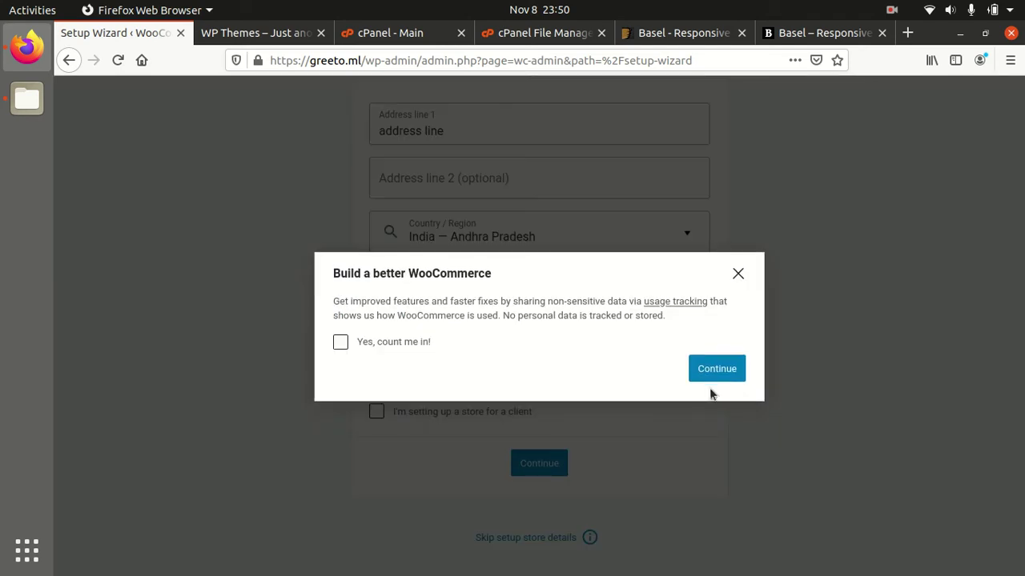
left_click(718, 374)
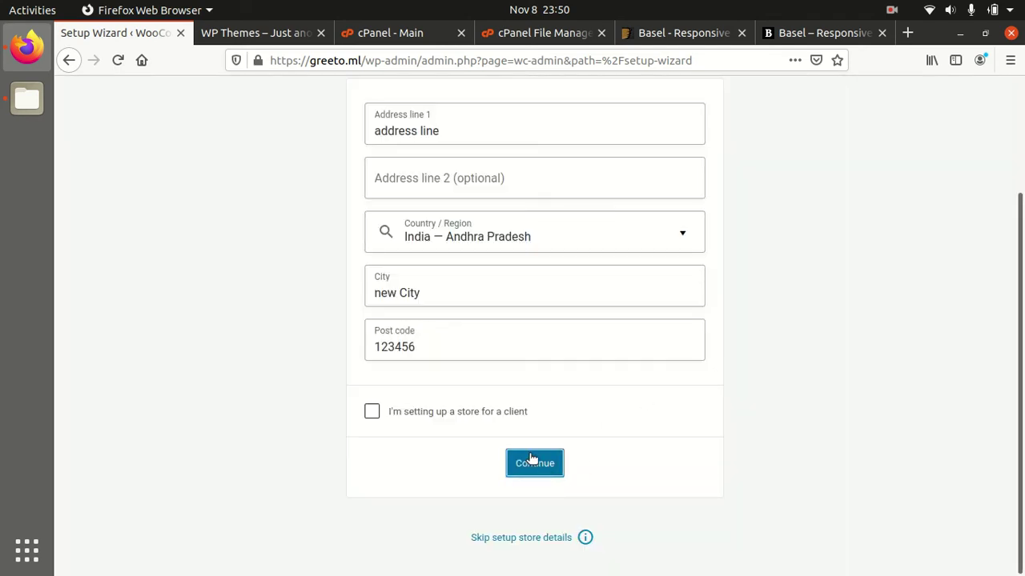
Select the first industry in the list and continue with only Physical products as the product type
left_click(377, 221)
left_click(529, 468)
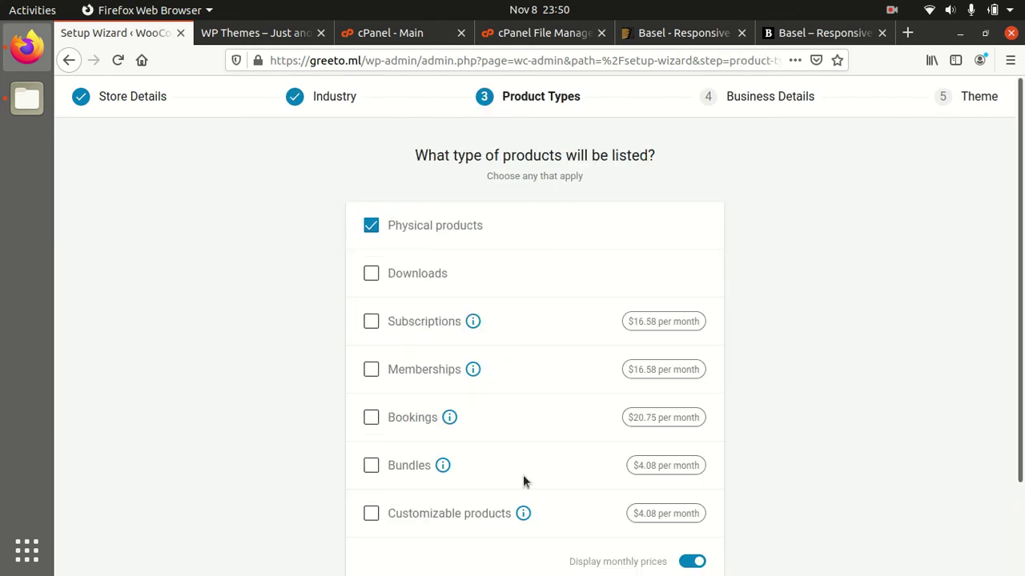
left_click(519, 519)
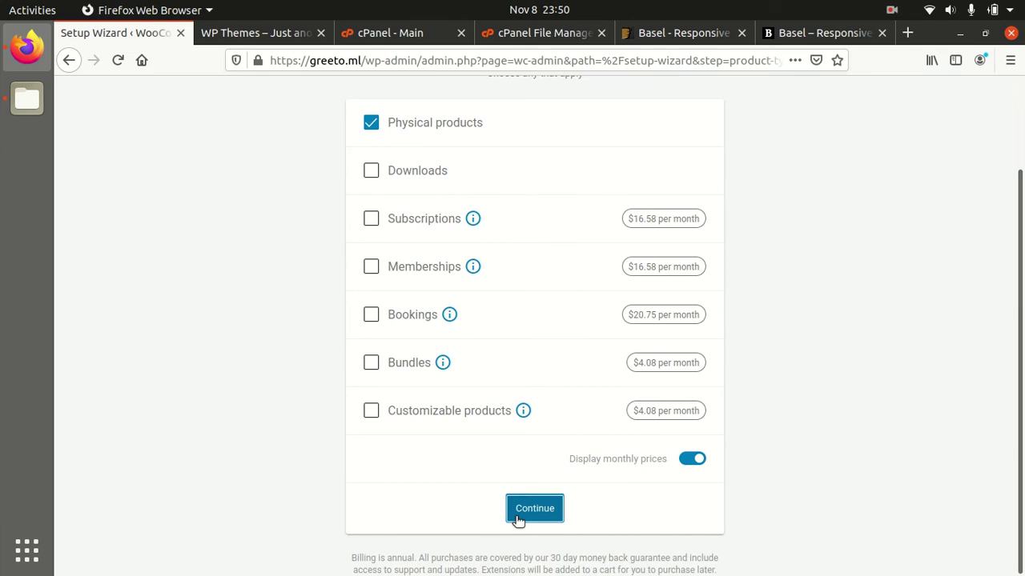
Set the planned number of products to 11 - 100 and answer No to currently selling elsewhere
left_click(593, 250)
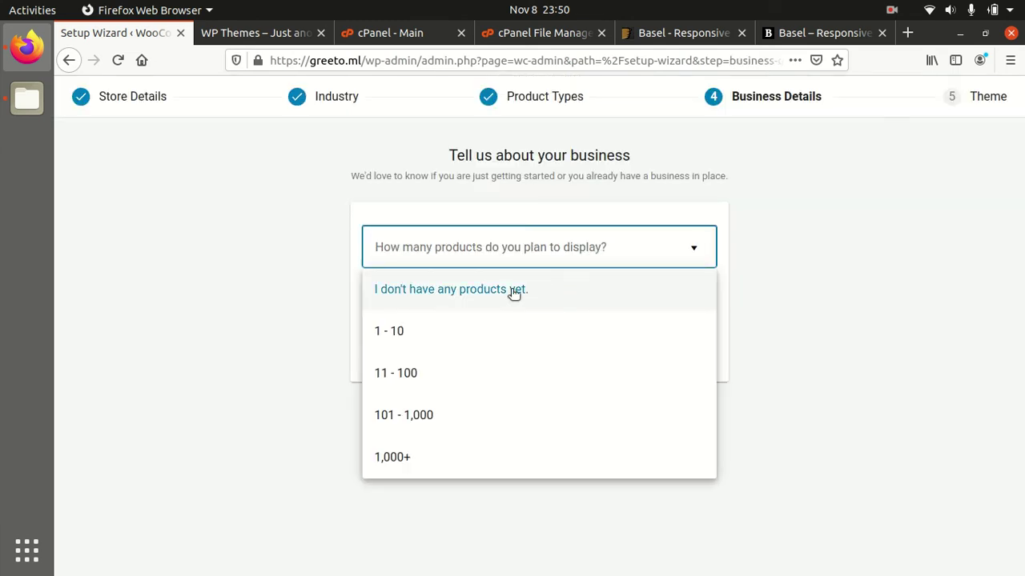
left_click(423, 381)
left_click(590, 319)
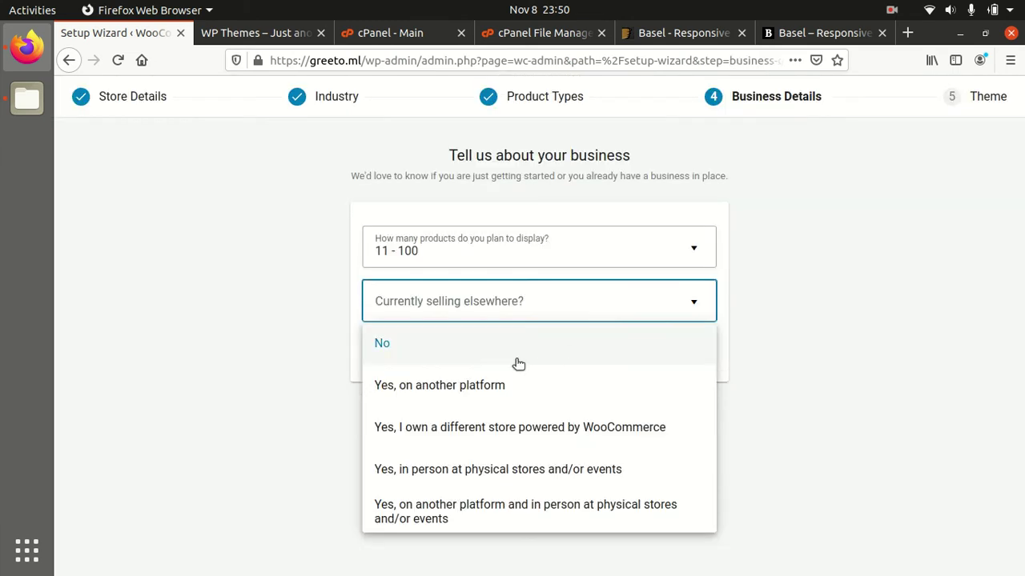
left_click(483, 352)
Toggle the three options offered below the business questions and submit the business details
left_click(696, 370)
left_click(695, 442)
left_click(694, 516)
scroll(605, 476, "down", 2)
left_click(542, 539)
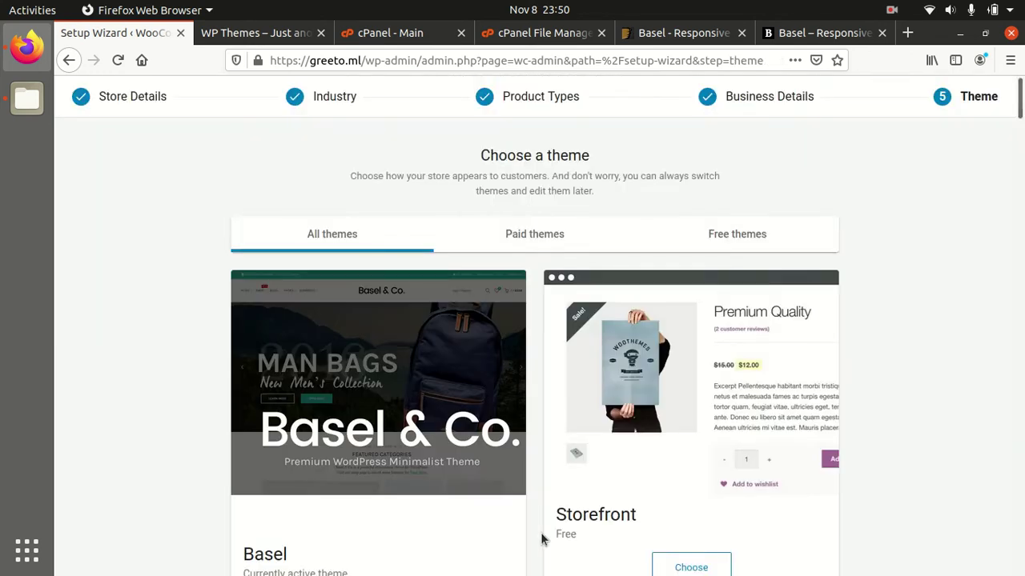
Continue with the active Basel theme and decline the Jetpack and WooCommerce Shipping & Tax plugins
scroll(389, 365, "down", 5)
left_click(377, 393)
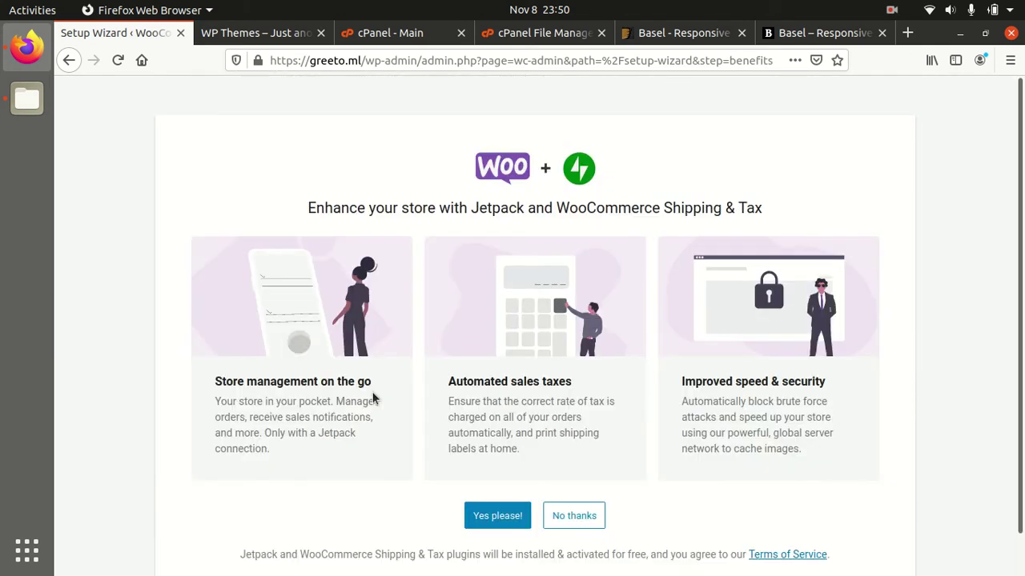
scroll(621, 401, "down", 1)
left_click(569, 475)
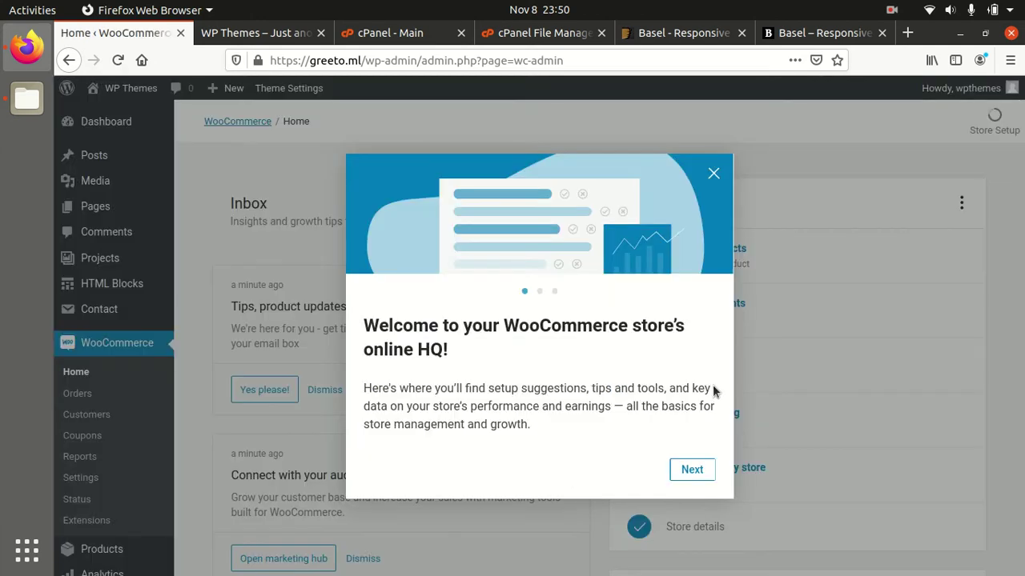
Dismiss the WooCommerce welcome tour and return to the WordPress dashboard
left_click(688, 468)
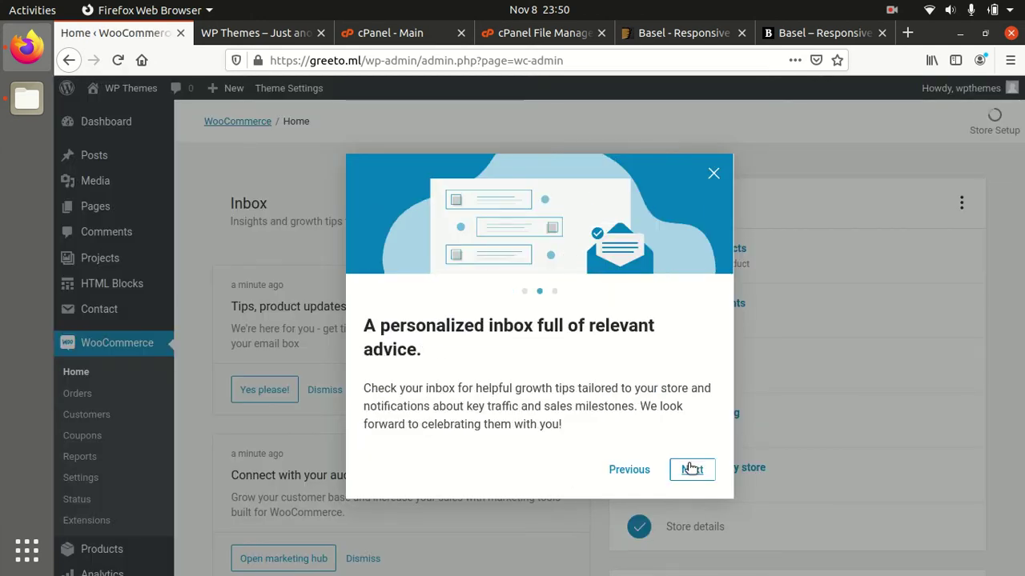
left_click(713, 174)
left_click(116, 127)
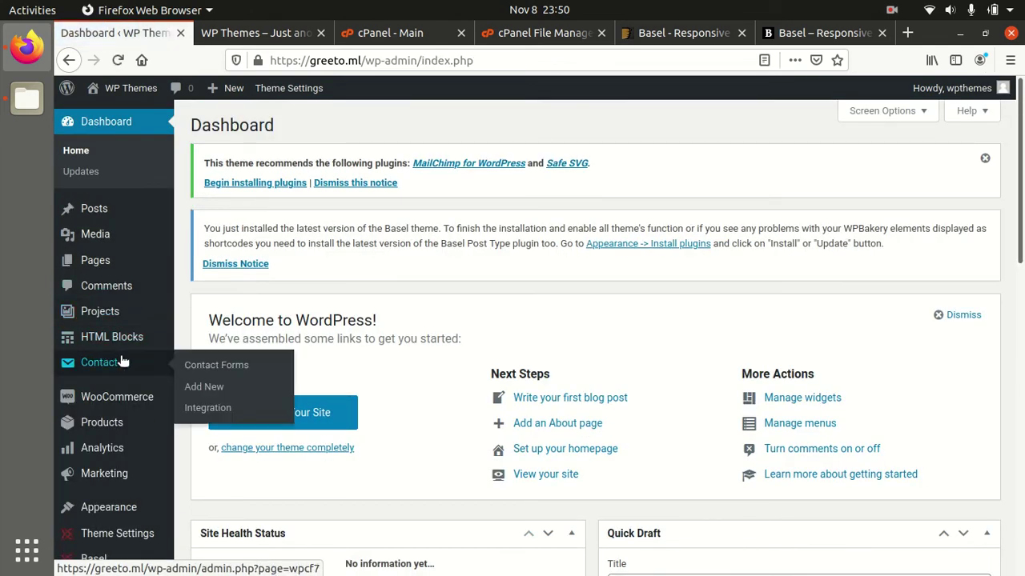
Open Basel's base import page and import the base data with all pages and versions included
scroll(116, 357, "down", 5)
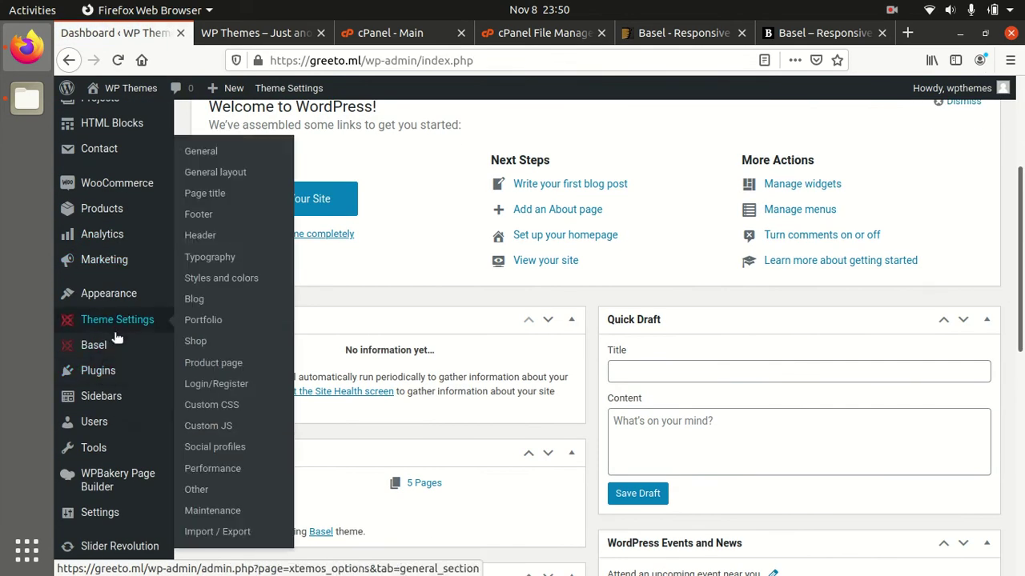
mouse_move(124, 319)
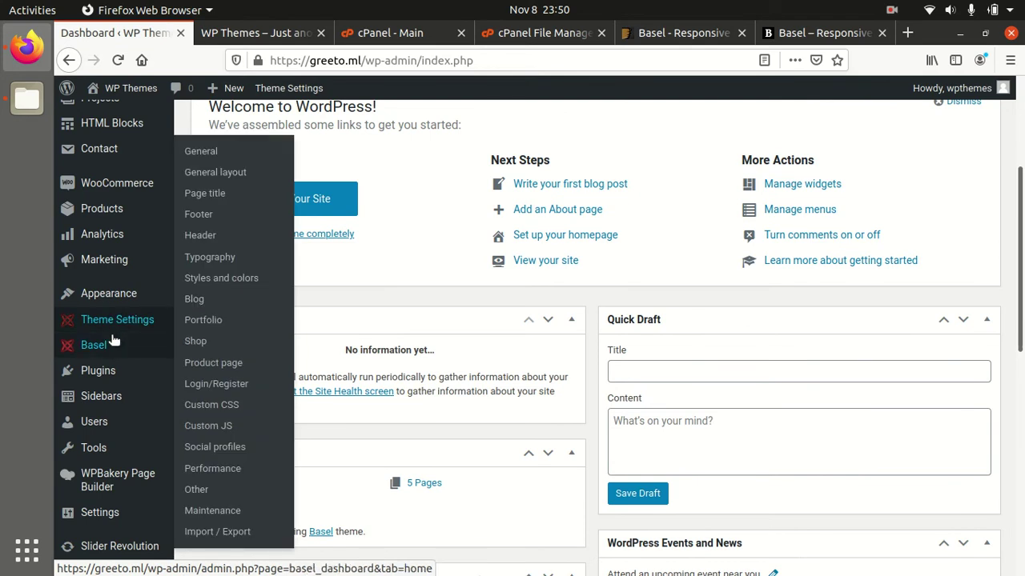
mouse_move(104, 344)
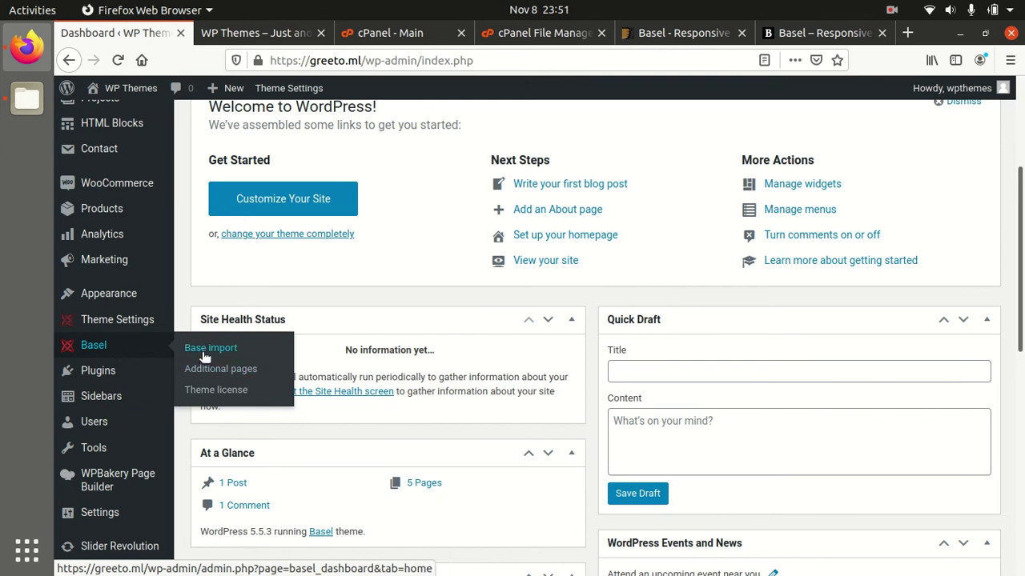
left_click(207, 348)
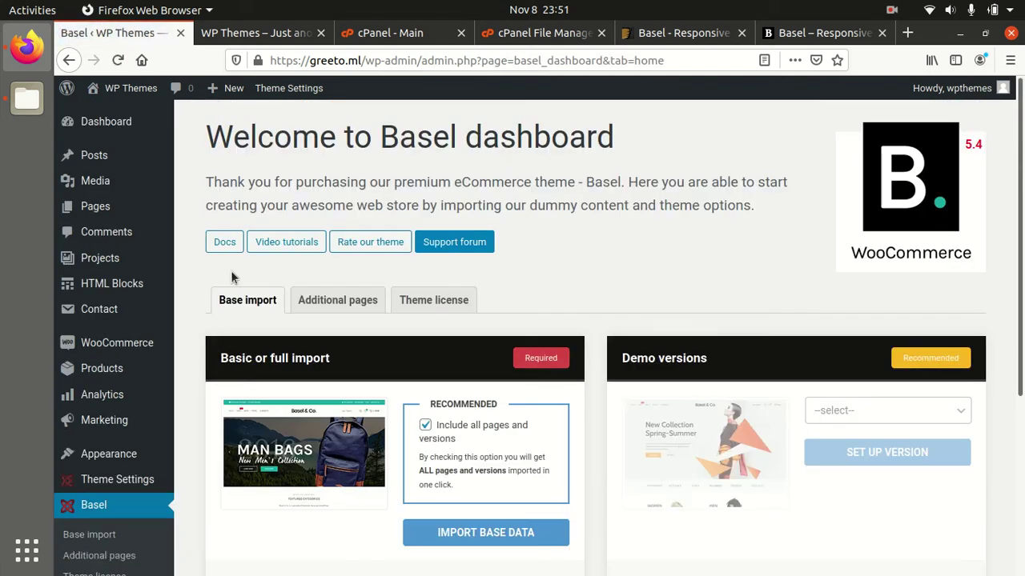
scroll(441, 282, "down", 5)
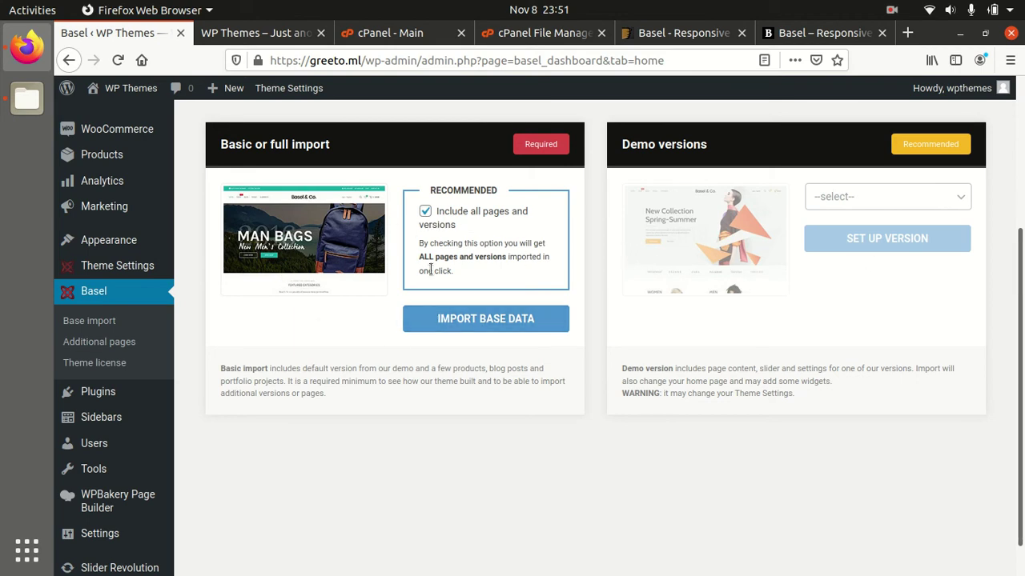
left_click(479, 322)
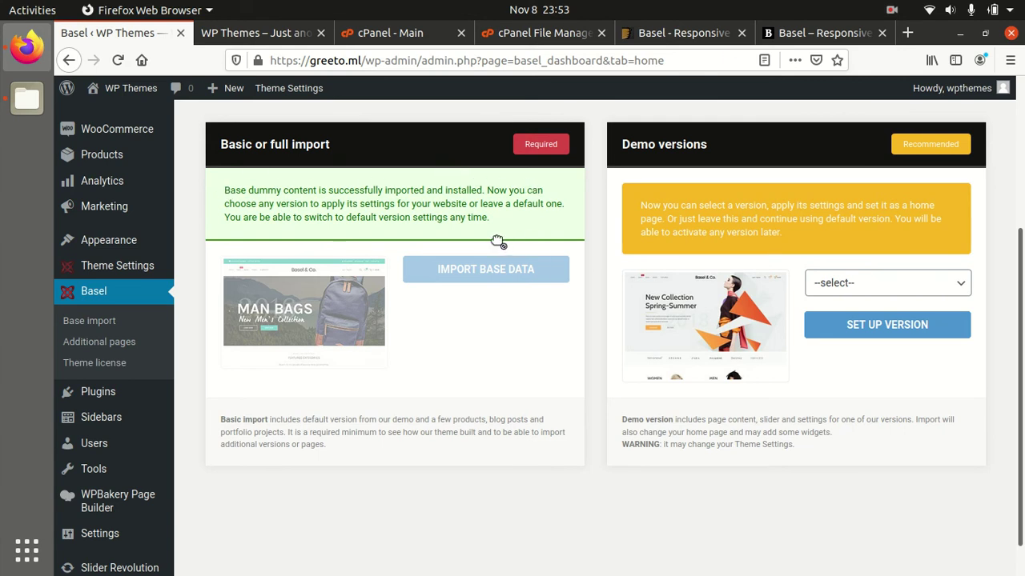
Preview the Furniture demo and Hookahs options among Basel's demo versions, leaving Hookahs selected
left_click(891, 283)
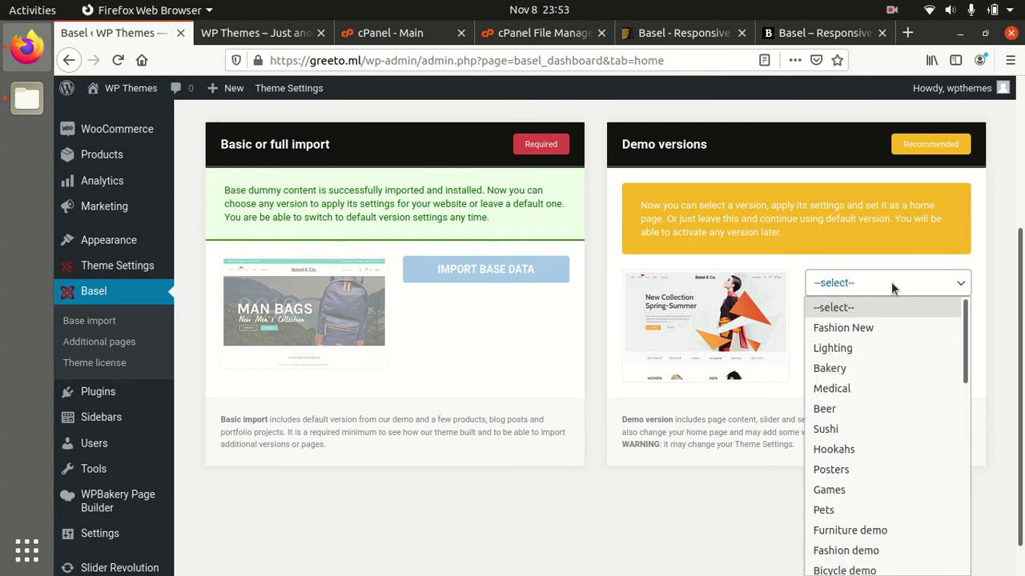
scroll(876, 339, "down", 3)
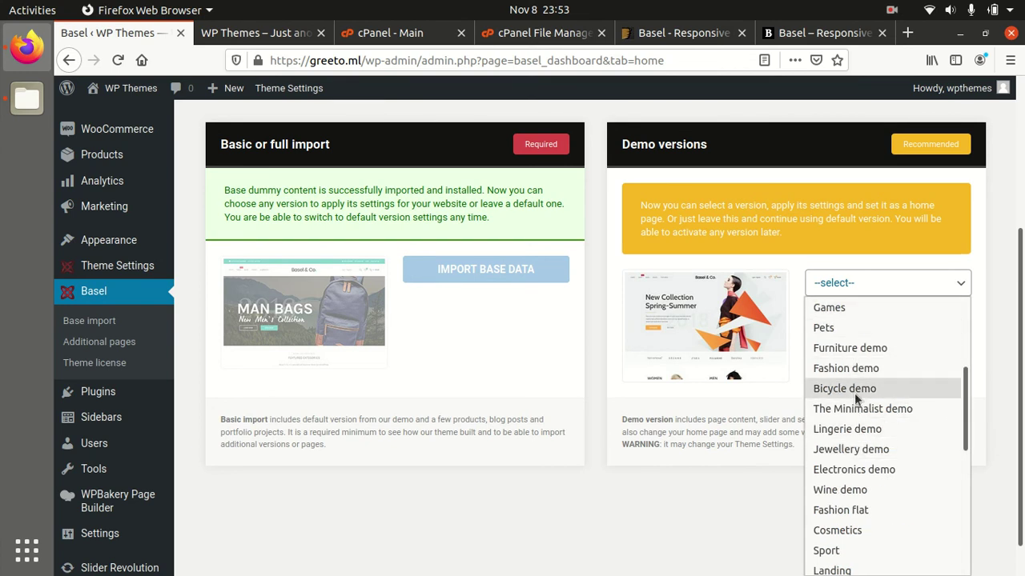
left_click(845, 350)
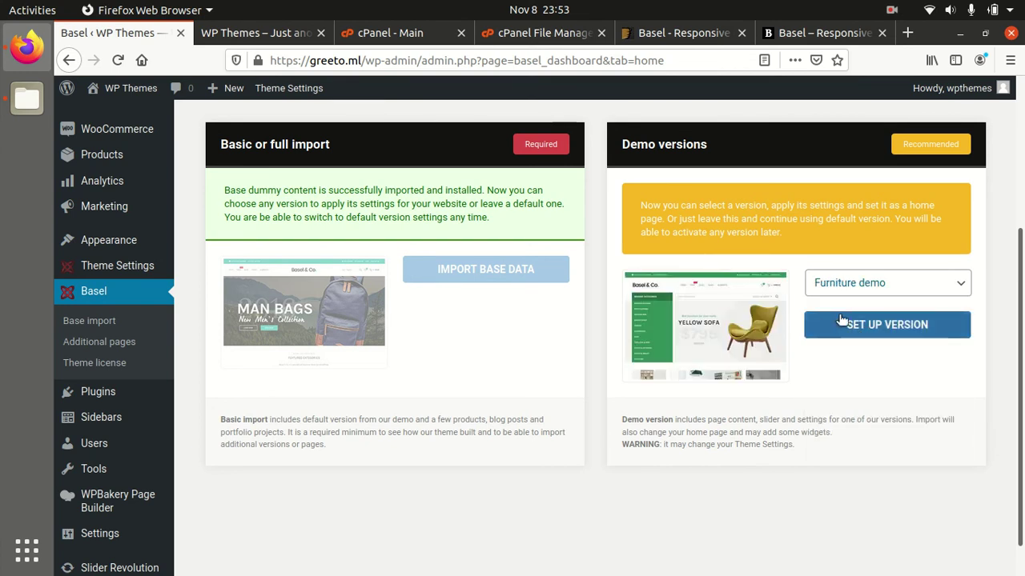
left_click(919, 285)
left_click(881, 453)
scroll(440, 289, "up", 4)
Check the home page header and slider of the official Basel theme demo, and return to the Basel dashboard
left_click(807, 34)
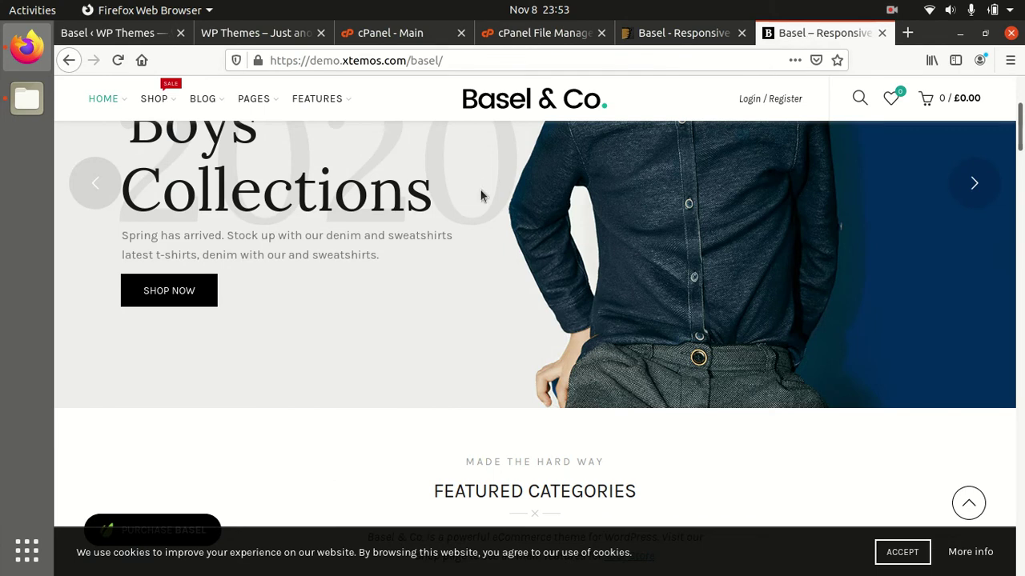
scroll(480, 187, "up", 4)
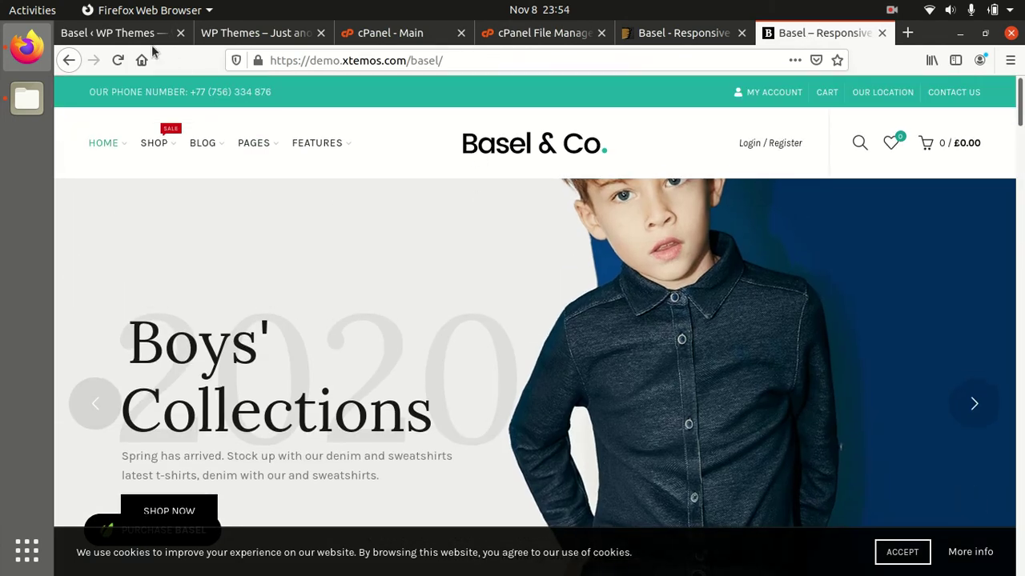
left_click(133, 33)
Open the greeto.ml front end in a new browser tab and close the outdated tab showing the Hello world post
mouse_move(120, 88)
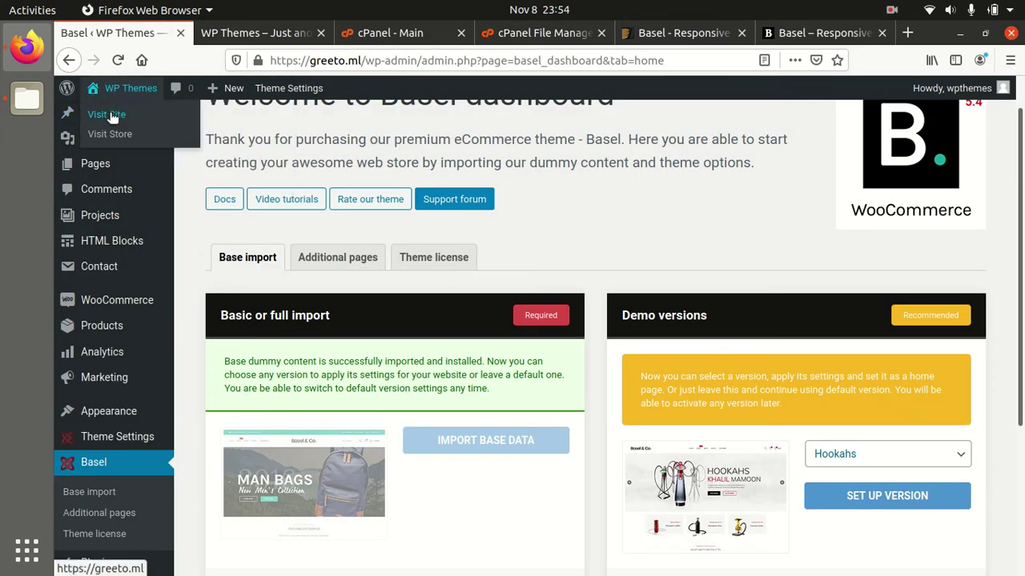
middle_click(112, 116)
left_click(246, 33)
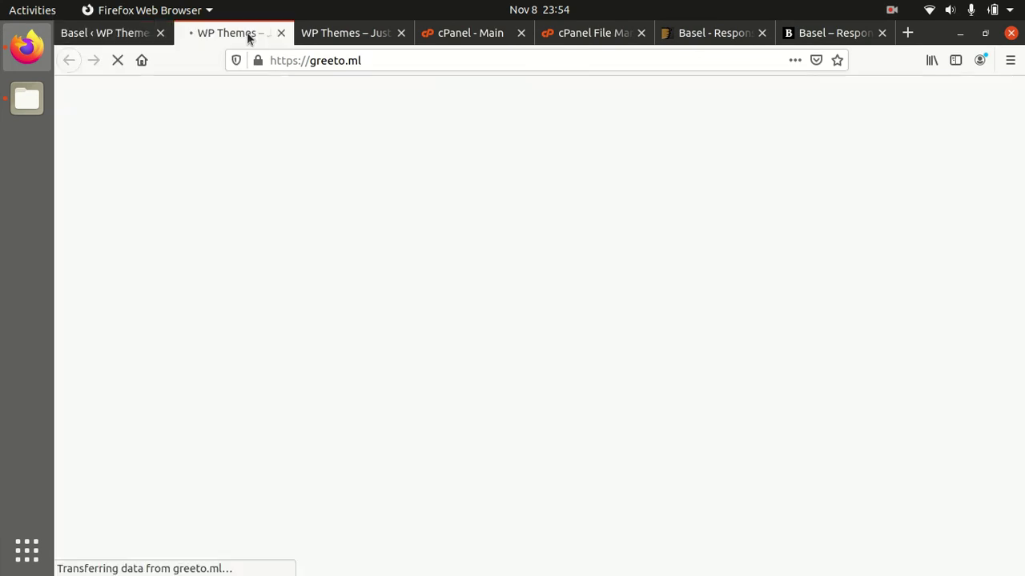
left_click(341, 38)
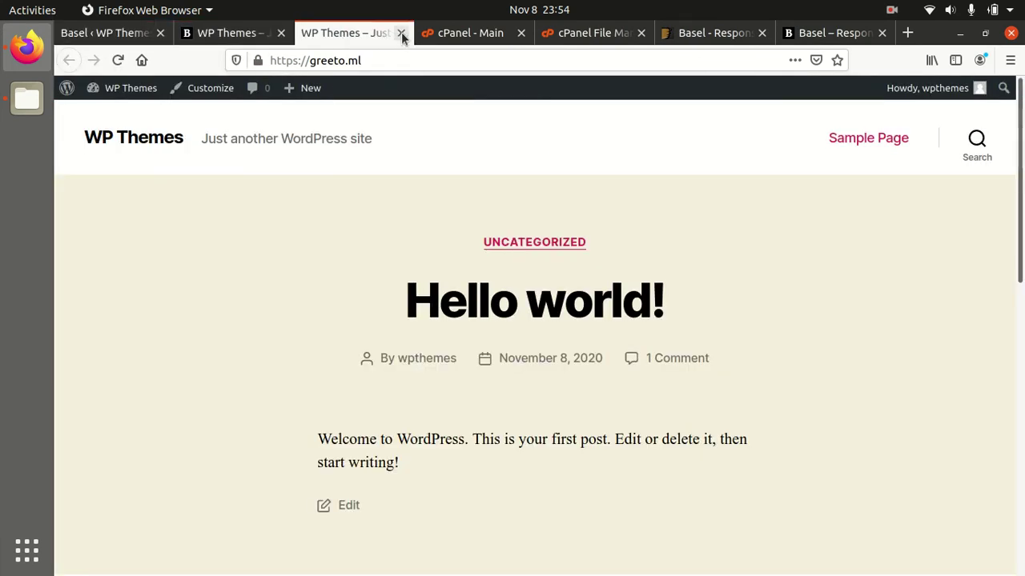
left_click(401, 33)
Dismiss the newsletter popup and examine the imported home page from the slider through featured categories and products to the newsletter section
left_click(231, 35)
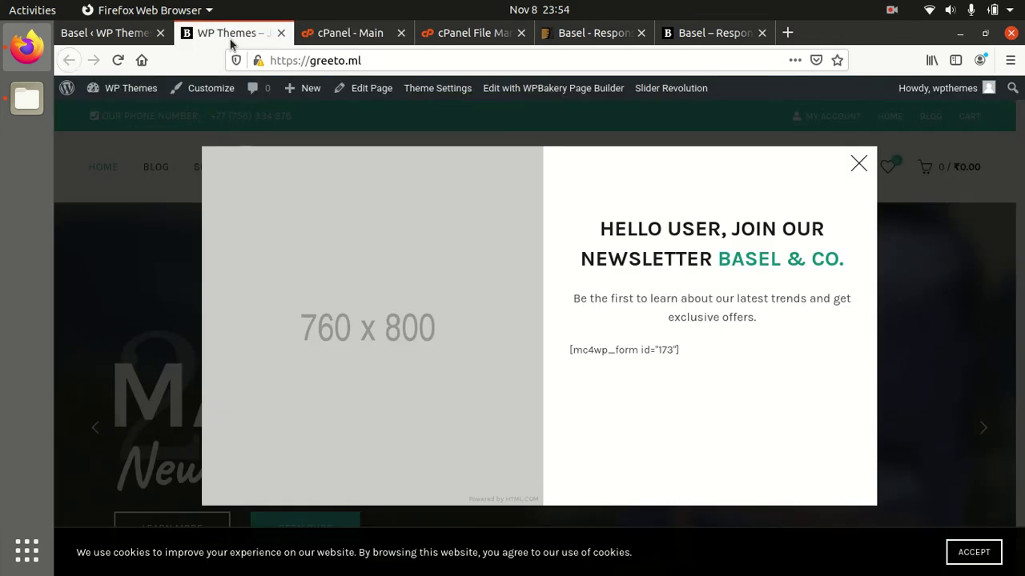
left_click(858, 165)
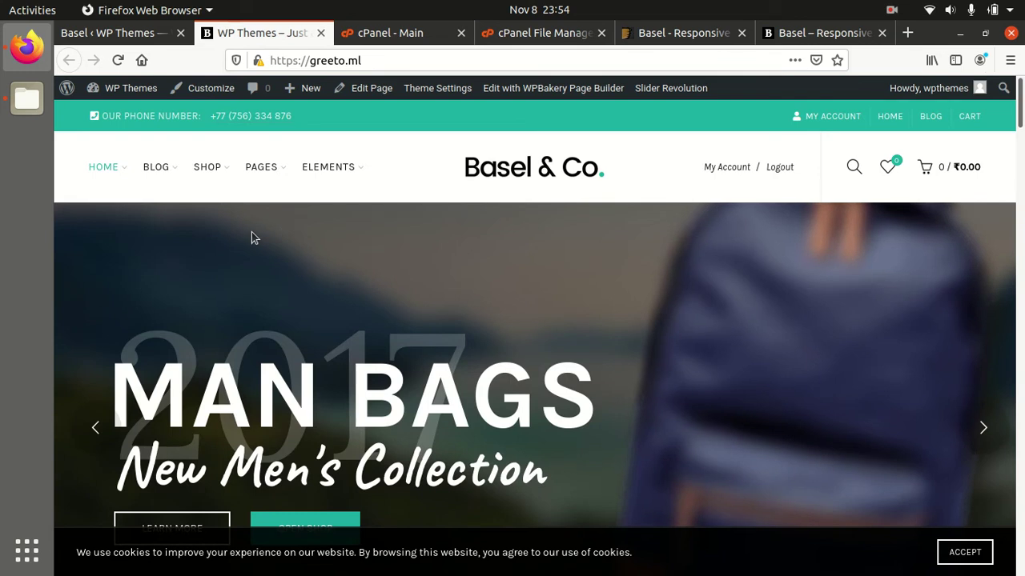
scroll(315, 232, "down", 2)
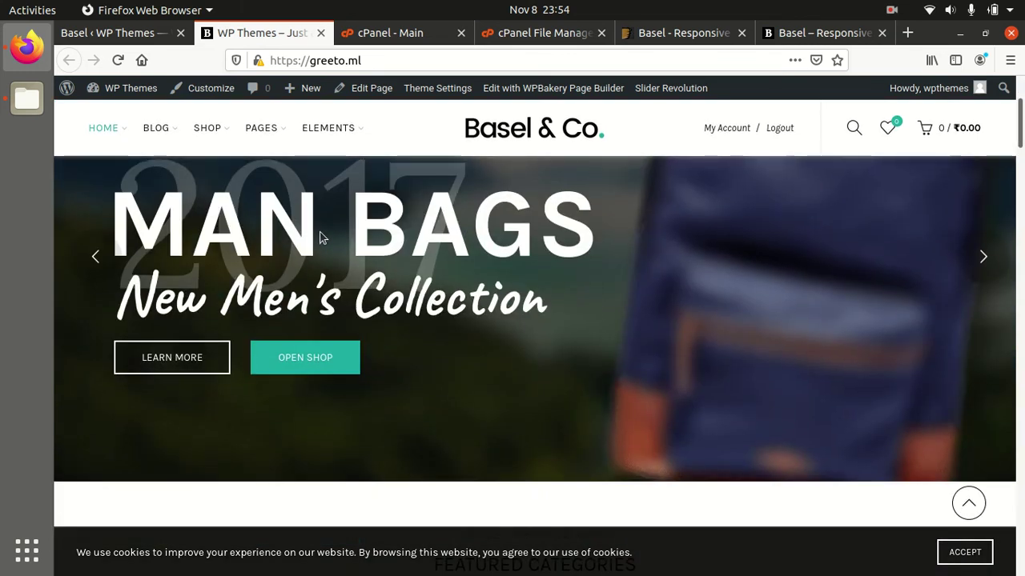
scroll(320, 238, "up", 2)
scroll(320, 237, "down", 6)
scroll(319, 238, "down", 3)
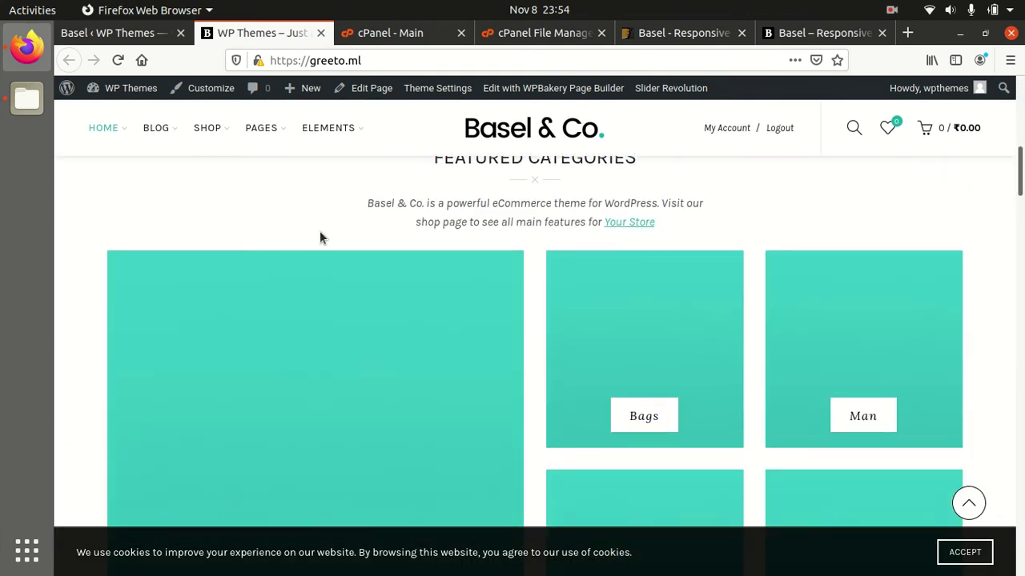
scroll(319, 237, "up", 3)
scroll(319, 238, "up", 6)
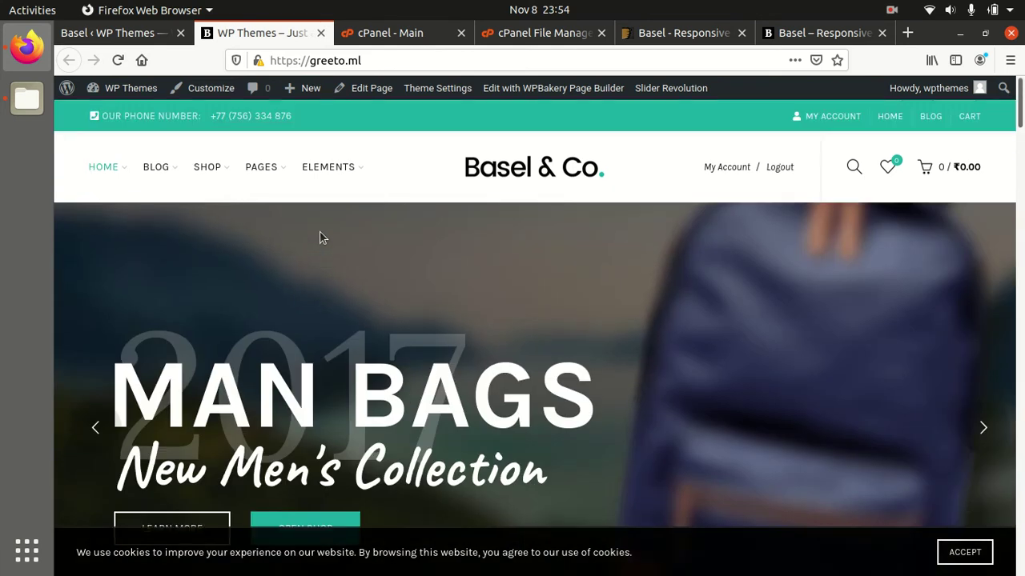
scroll(319, 237, "down", 4)
scroll(319, 238, "up", 3)
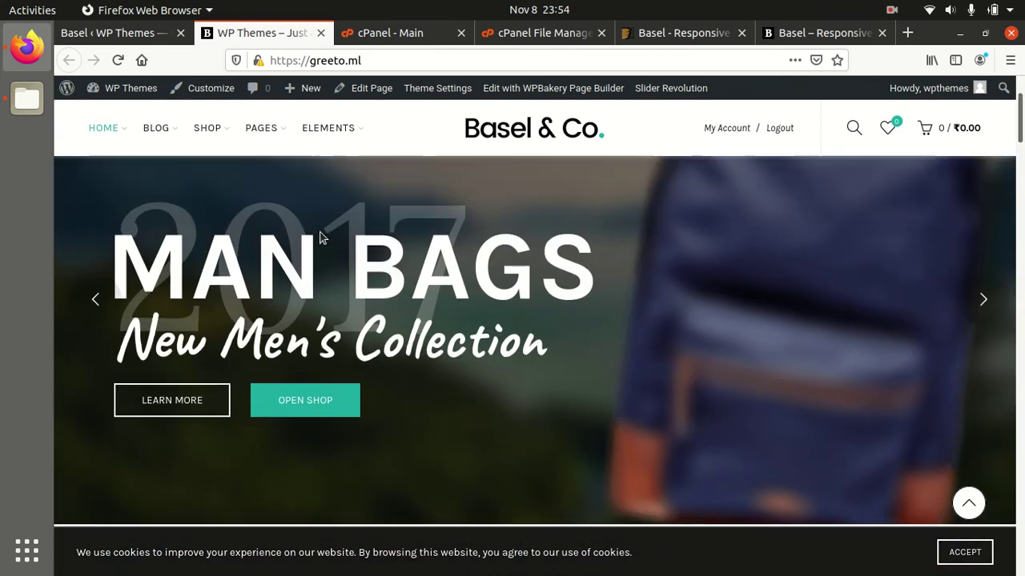
scroll(319, 238, "down", 3)
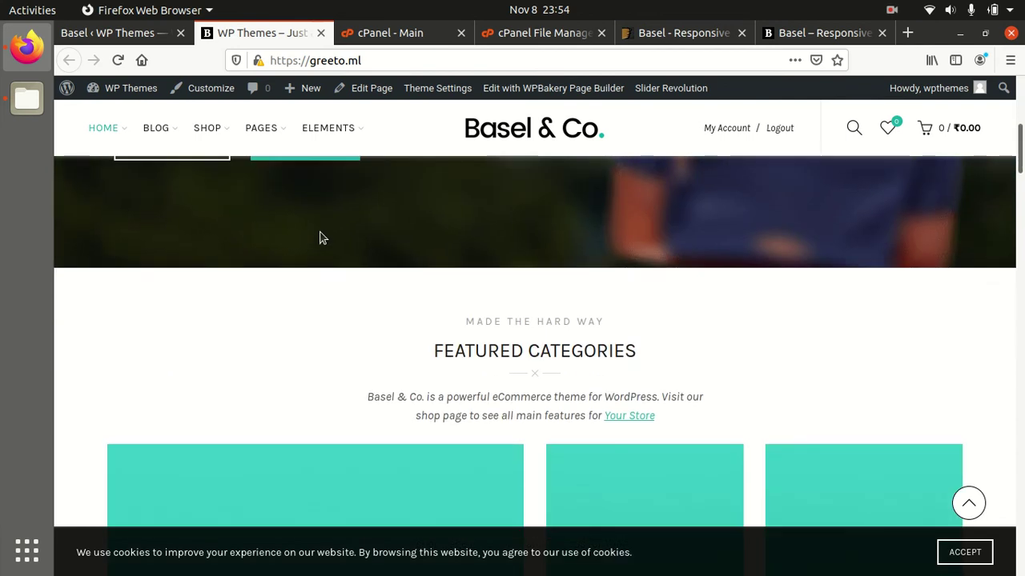
scroll(454, 274, "down", 3)
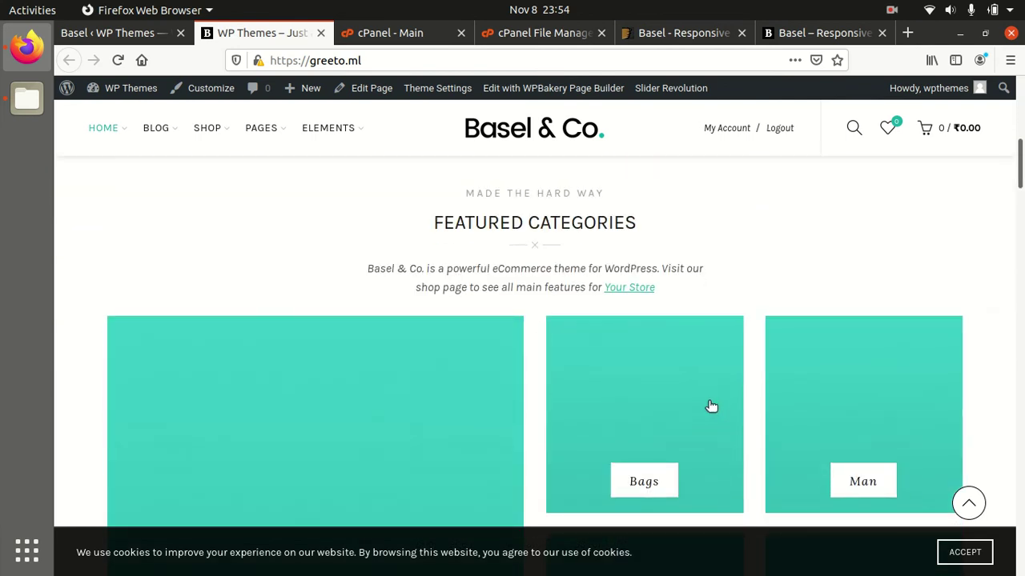
scroll(715, 409, "down", 10)
scroll(711, 406, "down", 3)
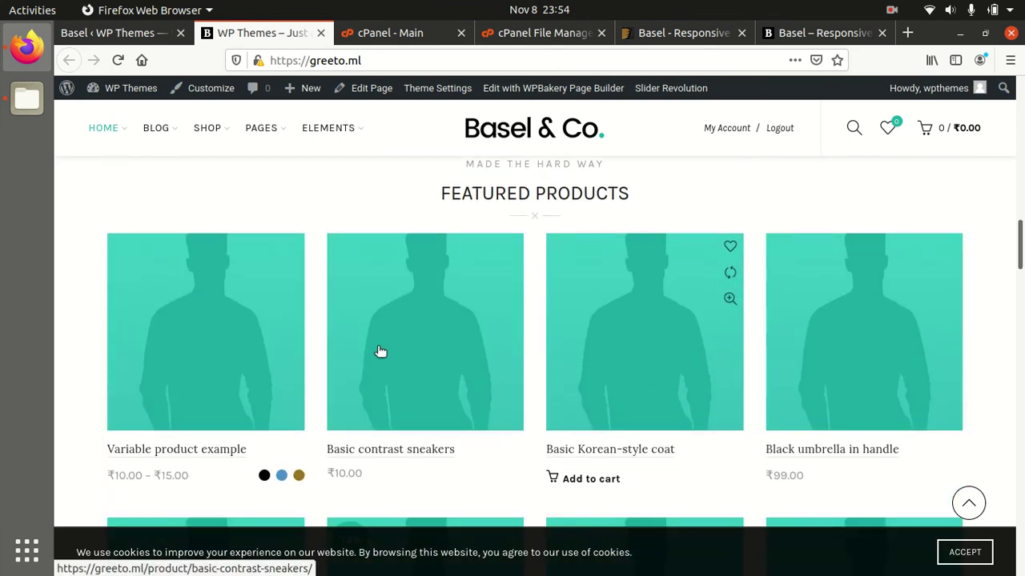
scroll(903, 348, "down", 15)
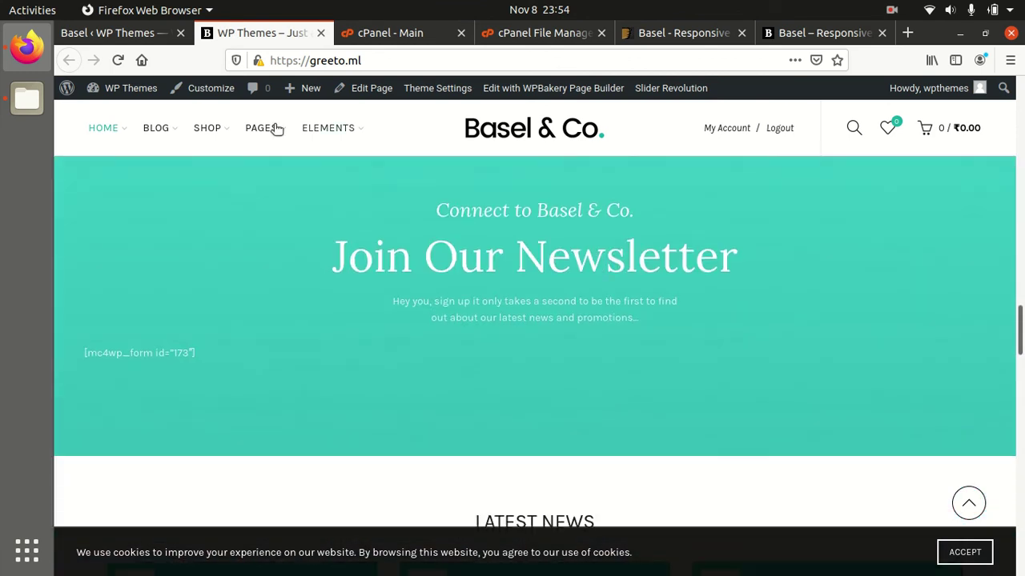
Examine the Shop submenu, then open the shop page and look through its product listing
mouse_move(231, 133)
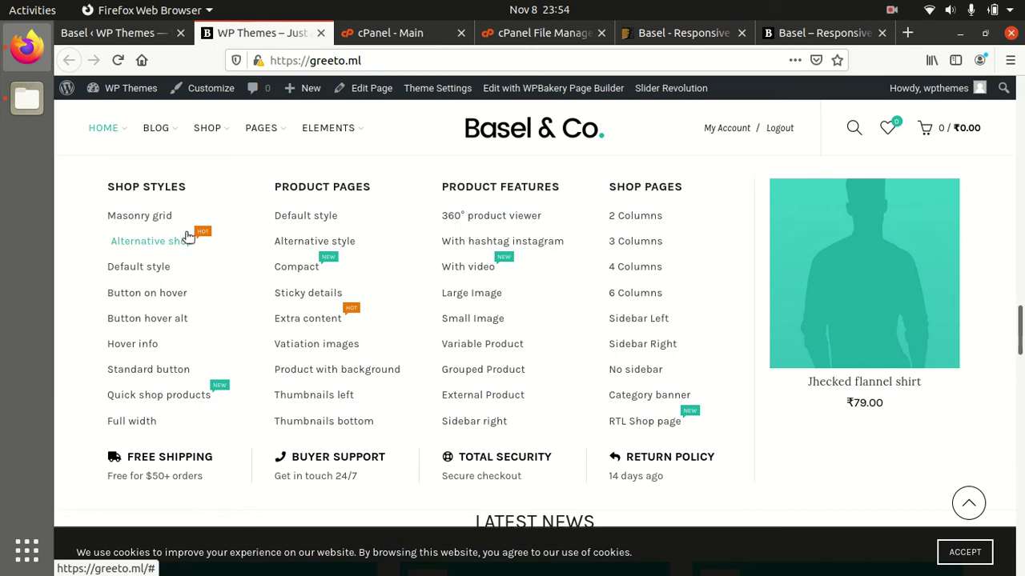
left_click(217, 132)
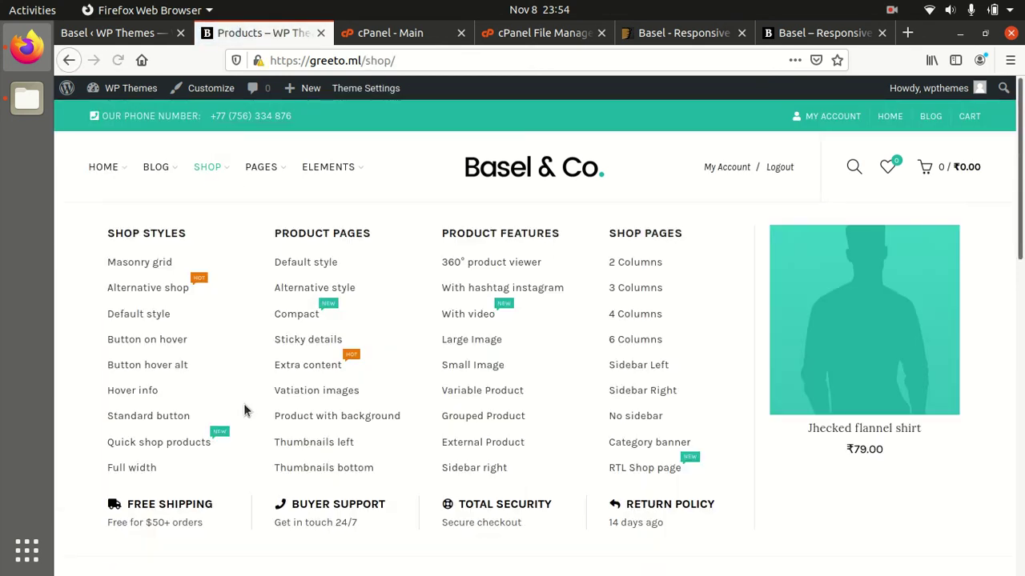
scroll(549, 446, "down", 5)
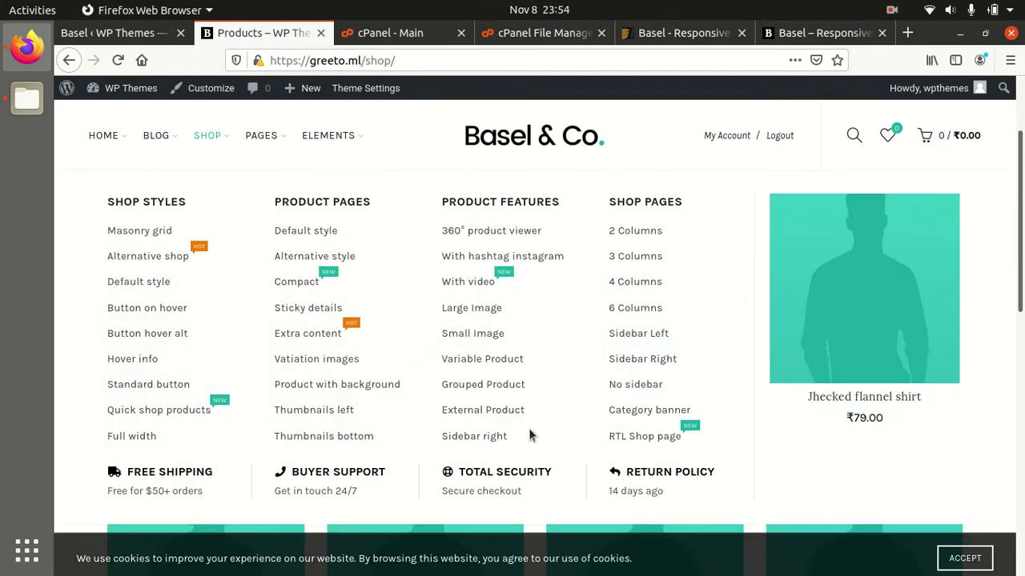
scroll(417, 509, "down", 3)
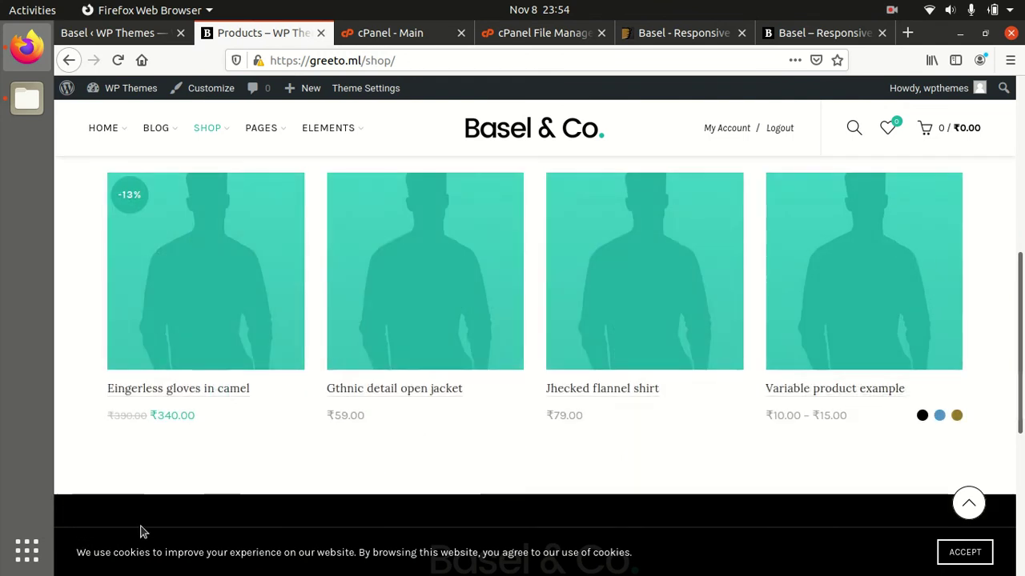
Open the "Eingerless gloves in camel" product and review its product page
mouse_move(172, 393)
left_click(183, 352)
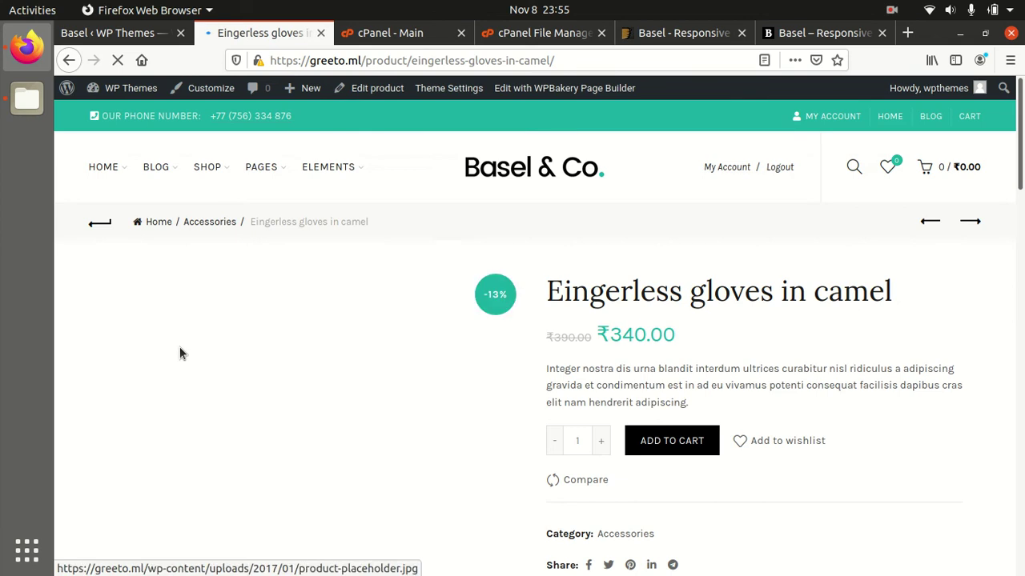
scroll(891, 300, "down", 4)
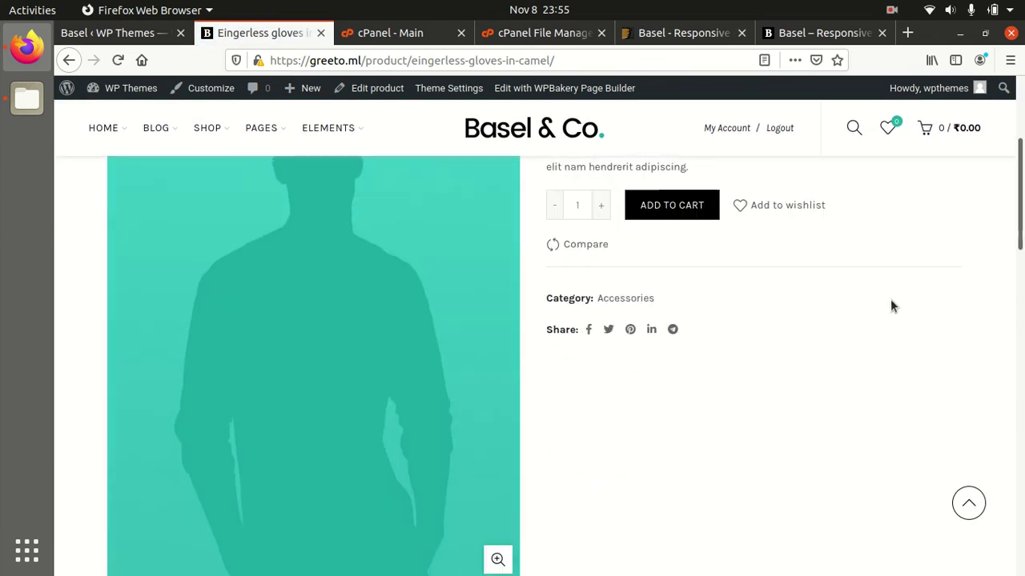
scroll(890, 300, "up", 4)
Return to the site's home page and examine the Pages, Home and Blog submenus
left_click(568, 172)
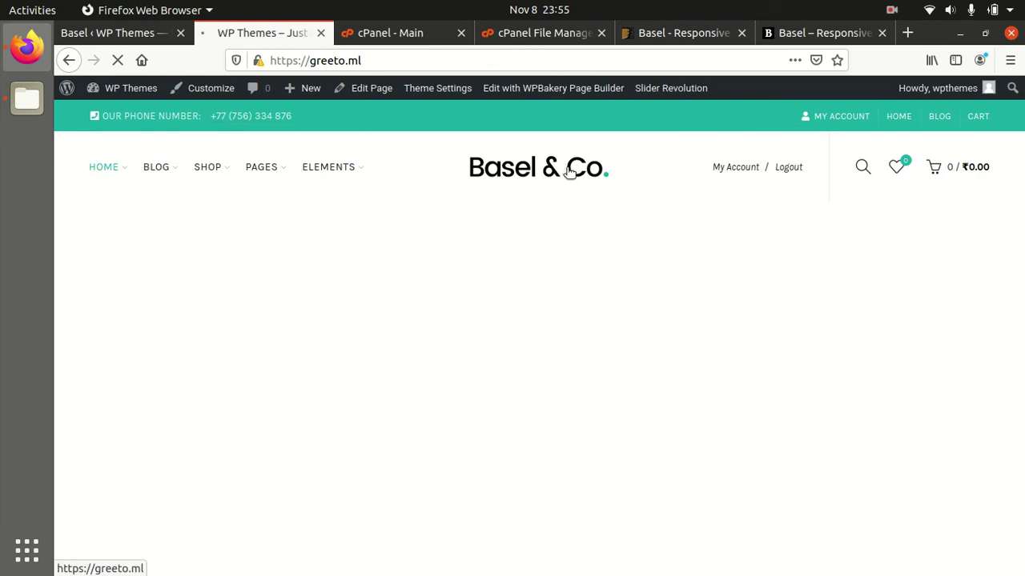
mouse_move(250, 176)
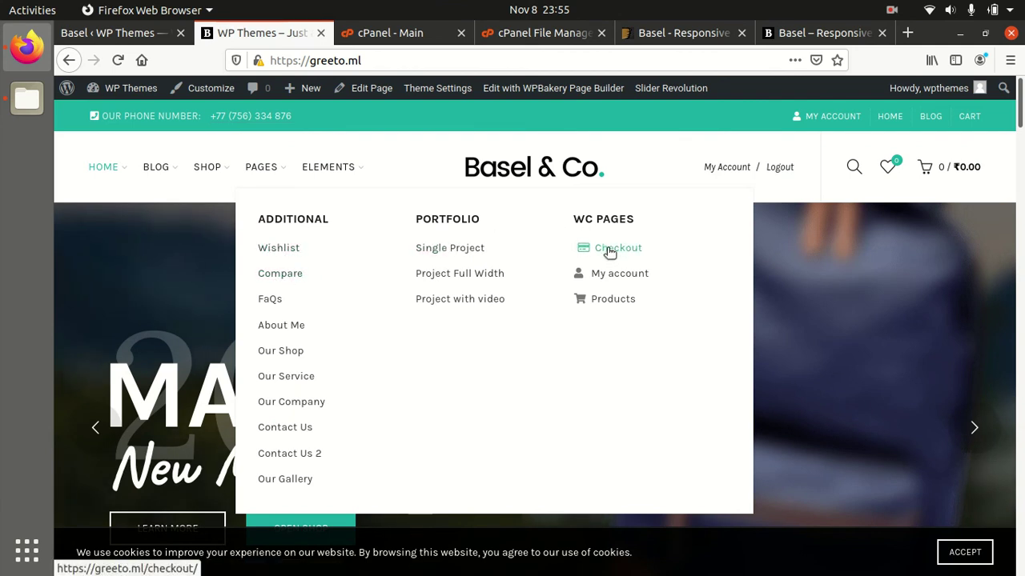
mouse_move(113, 169)
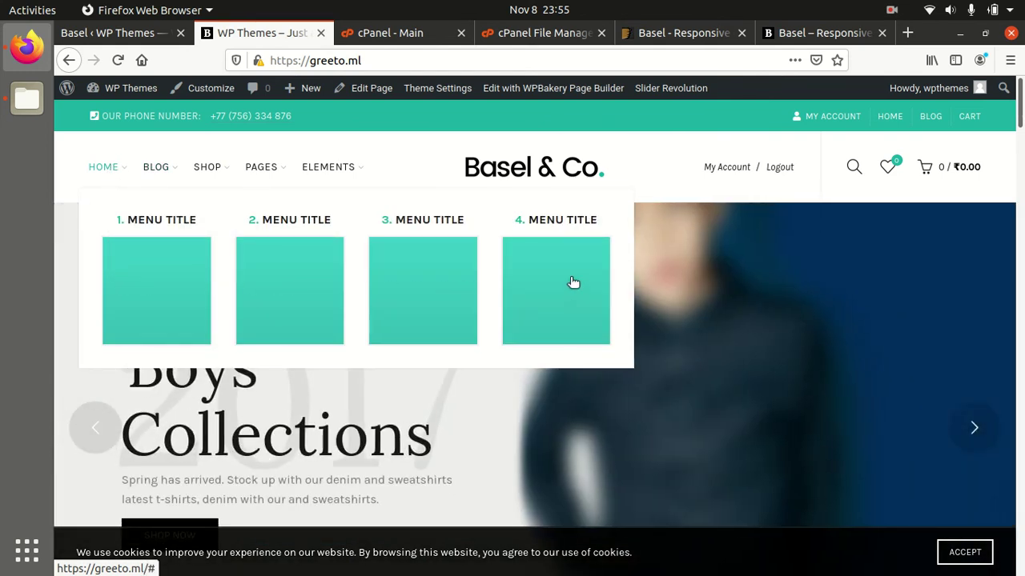
mouse_move(156, 168)
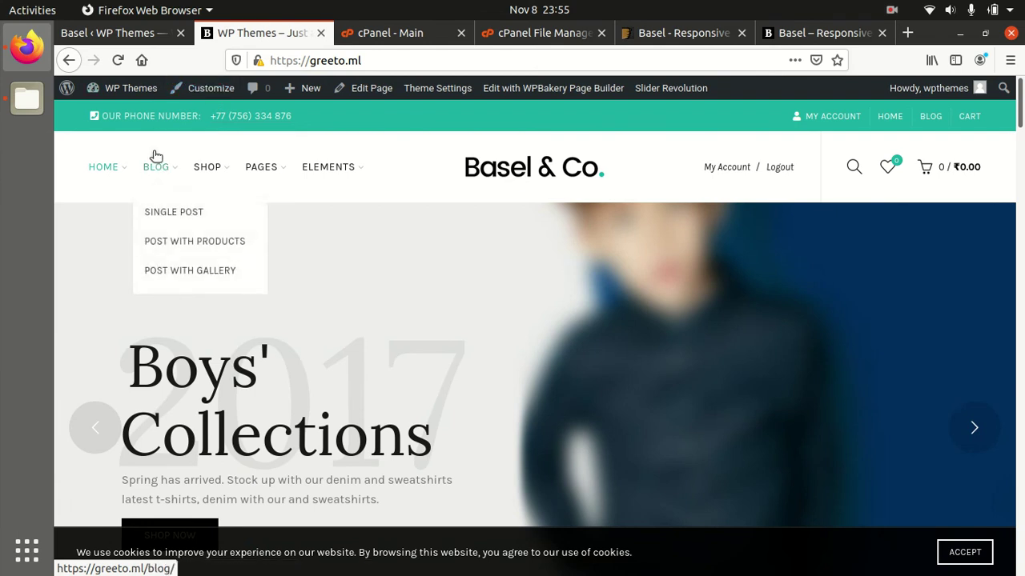
scroll(350, 261, "down", 4)
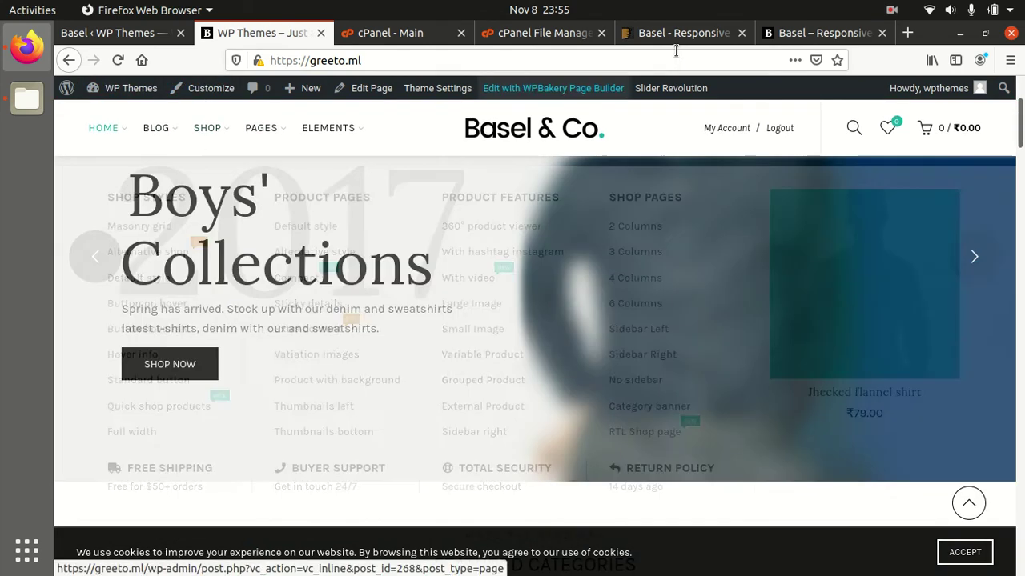
Return to the Basel dashboard in WordPress admin and open the Theme Settings page
left_click(117, 33)
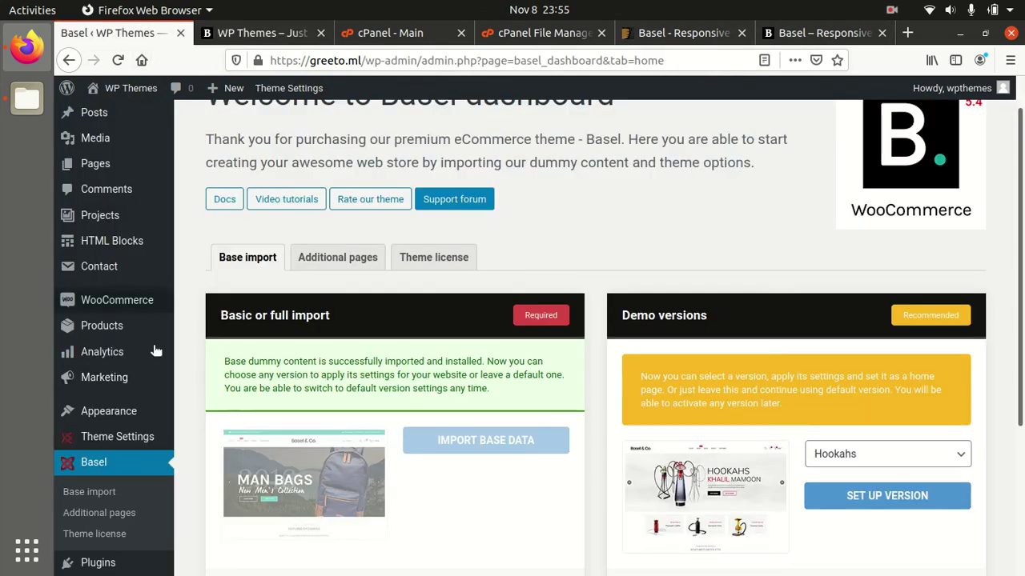
mouse_move(162, 403)
scroll(161, 404, "up", 1)
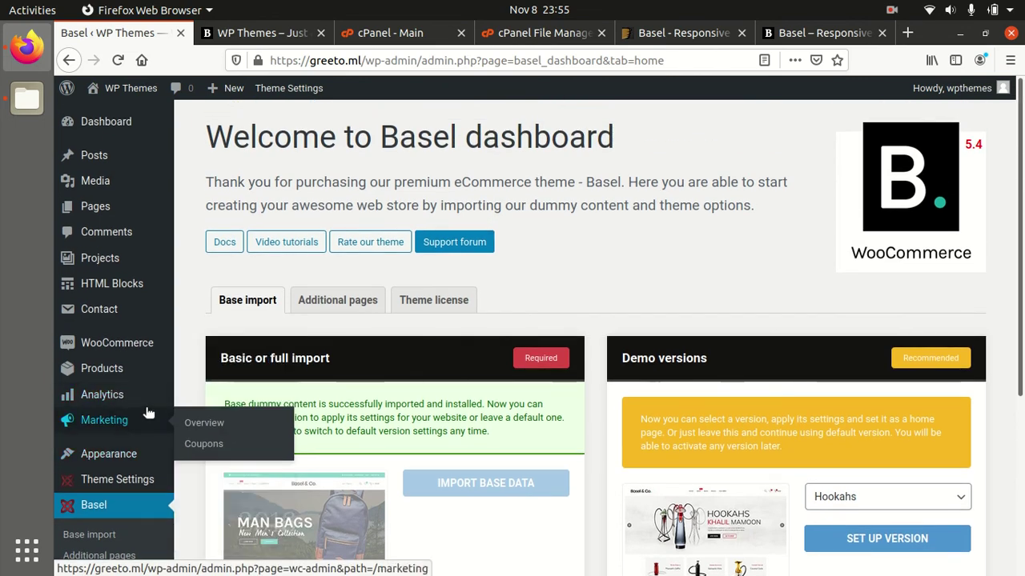
mouse_move(124, 480)
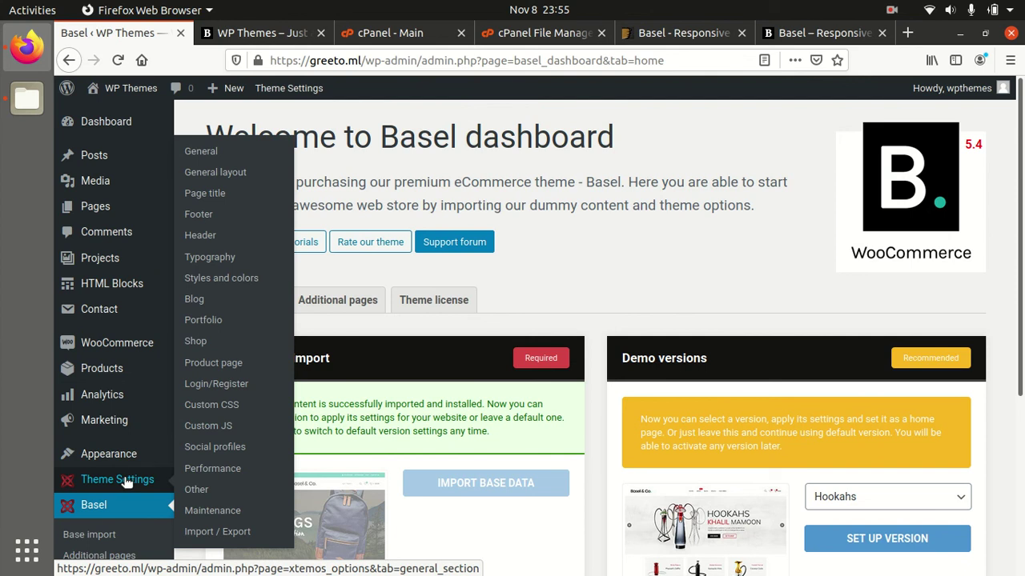
left_click(125, 479)
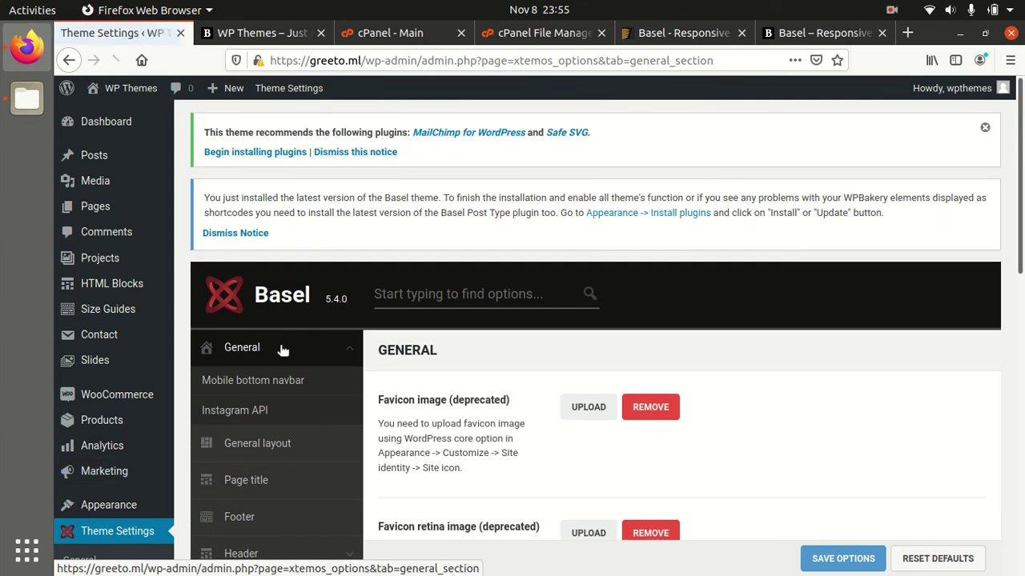
View the Mobile bottom navbar and Instagram API sections of the general theme settings
scroll(258, 337, "down", 3)
left_click(249, 260)
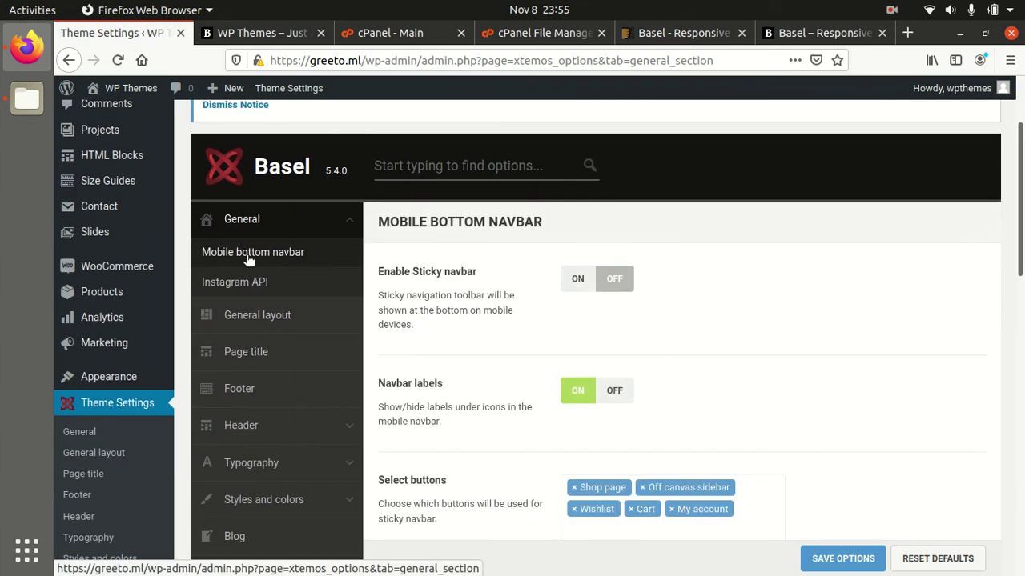
left_click(238, 287)
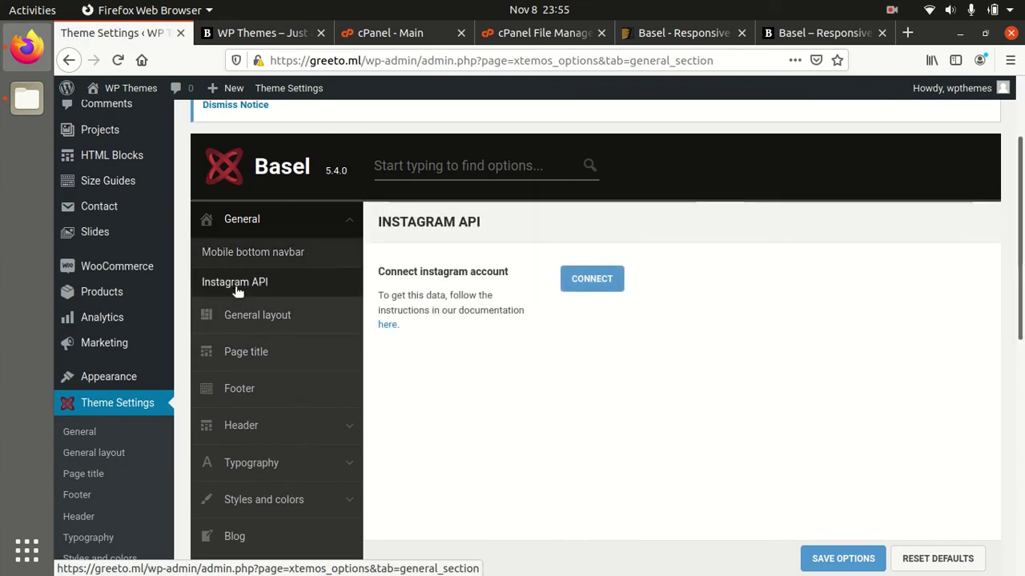
View the General layout, Page title, Footer and Header sections of the theme settings
left_click(261, 318)
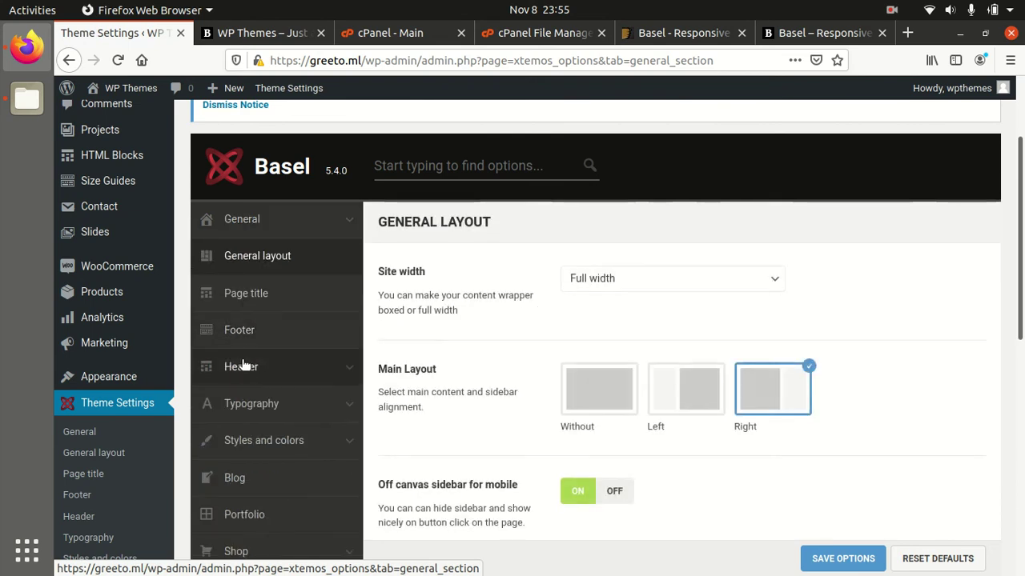
left_click(249, 305)
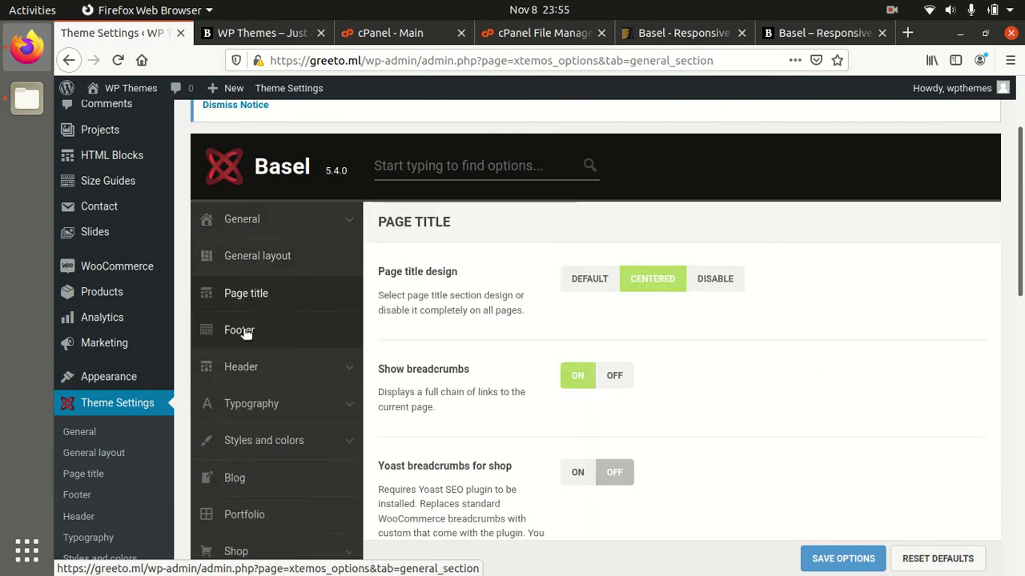
left_click(250, 335)
left_click(247, 372)
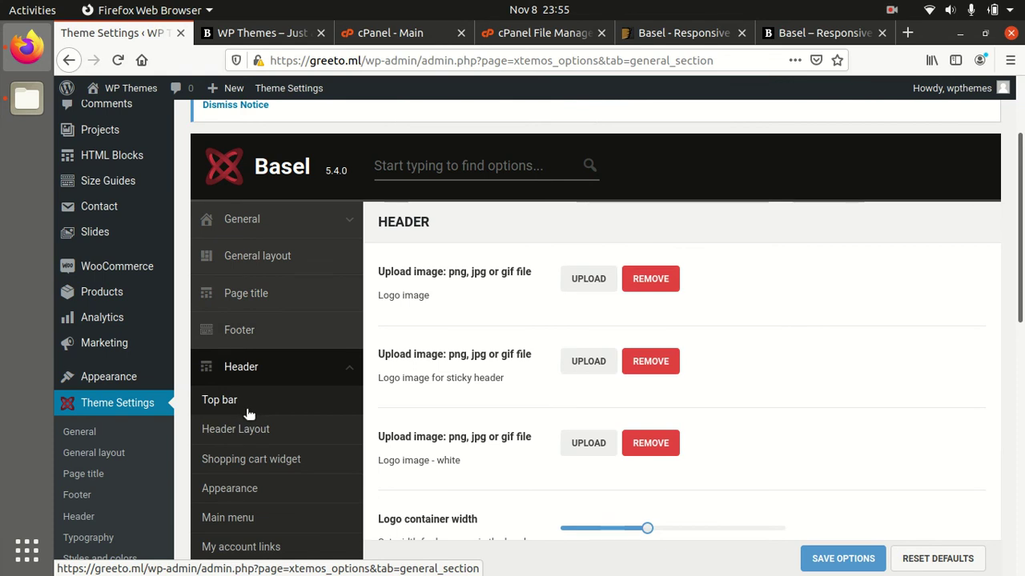
scroll(247, 413, "down", 3)
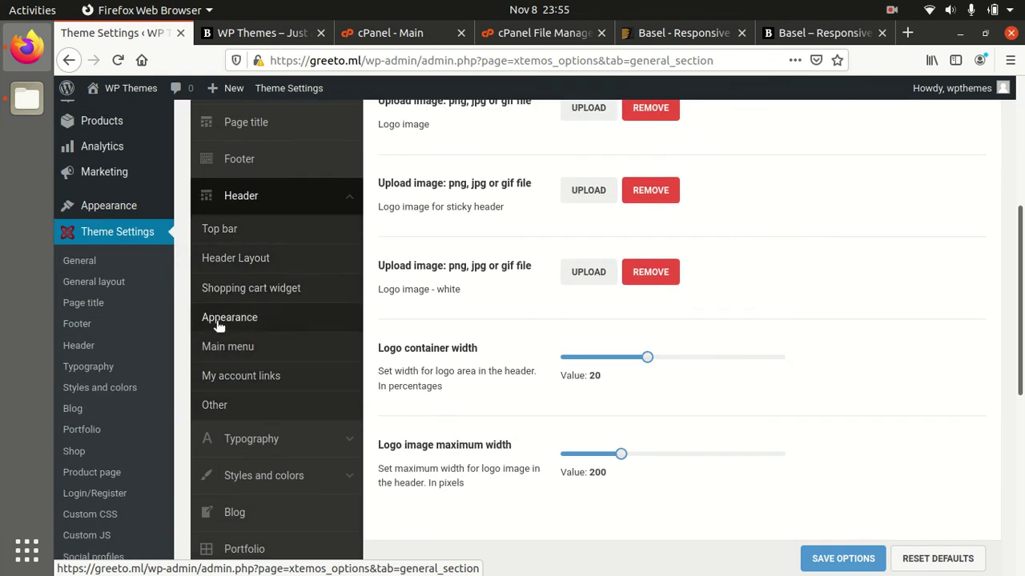
Review the Typography settings and the Styles and colors settings, including the dark theme option
left_click(268, 438)
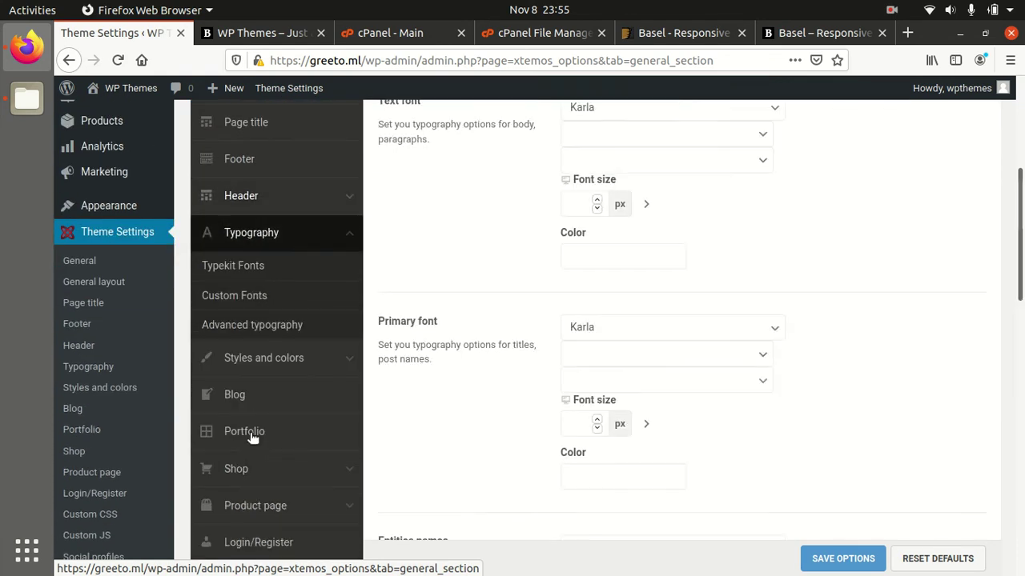
left_click(263, 360)
scroll(595, 297, "up", 4)
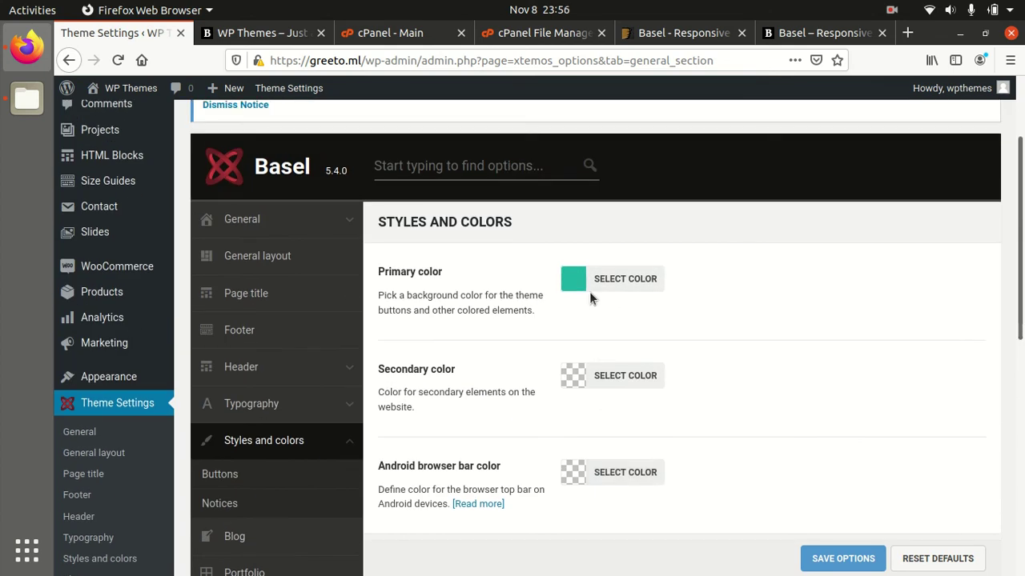
scroll(589, 291, "down", 5)
scroll(451, 295, "down", 3)
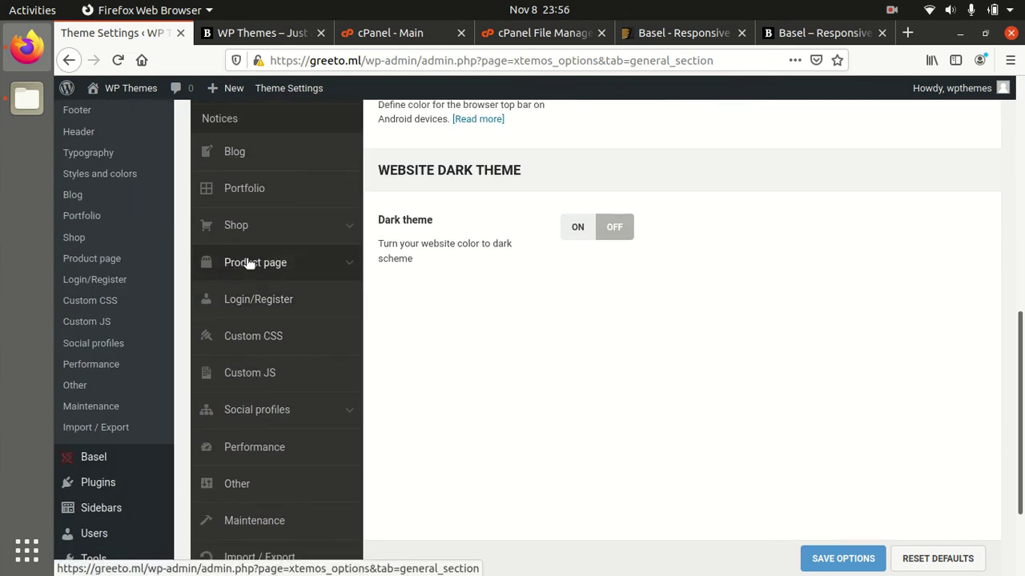
scroll(263, 229, "up", 2)
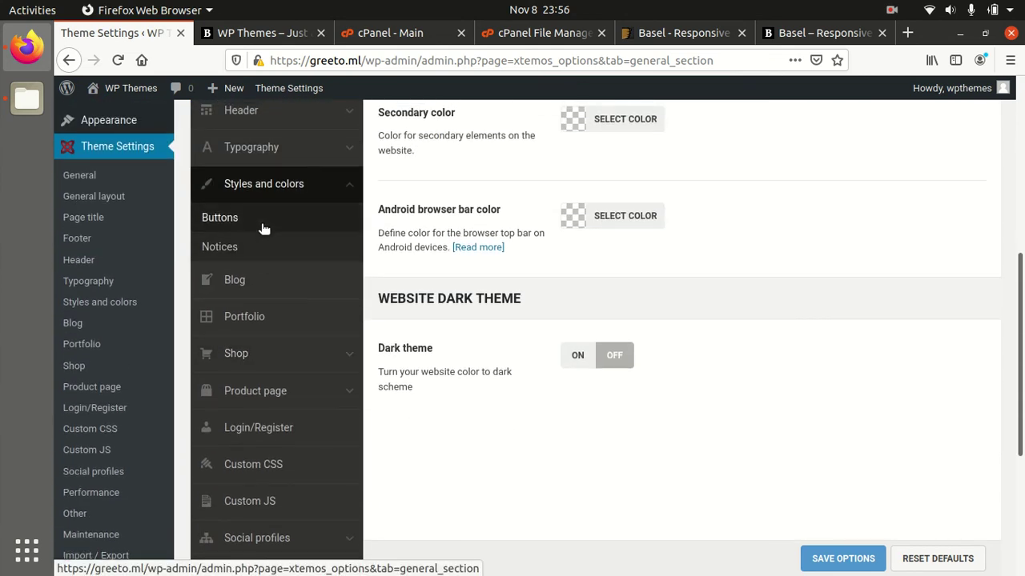
View the Blog, Portfolio and Shop sections of the theme settings, including the Shop subsections and filter options
left_click(259, 289)
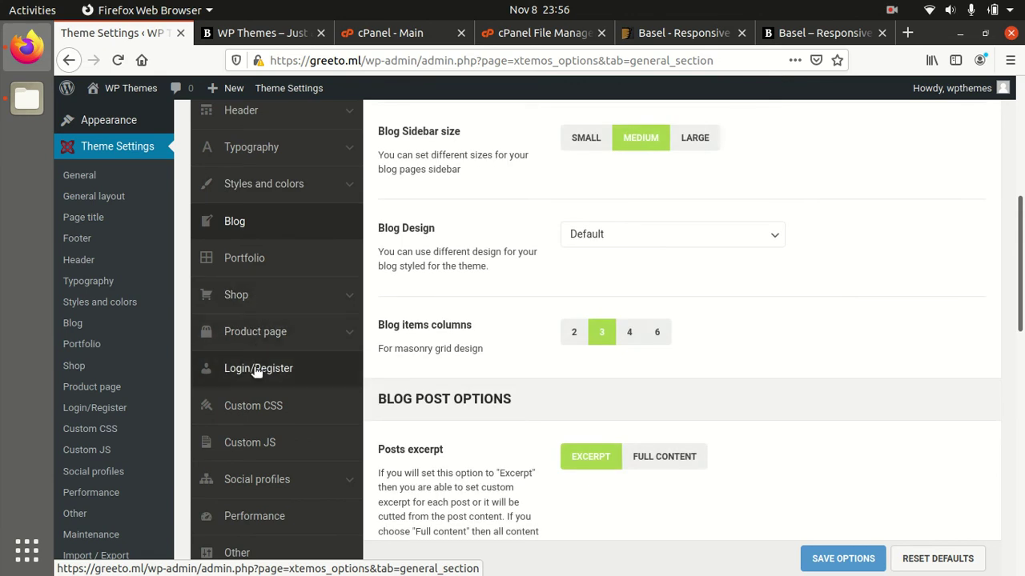
left_click(251, 262)
left_click(253, 311)
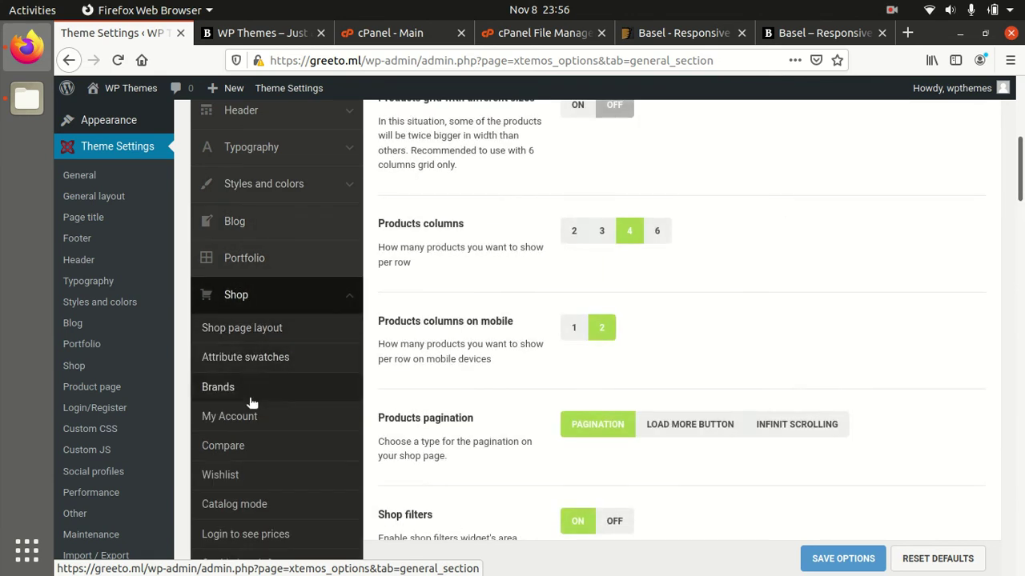
scroll(252, 328, "down", 1)
scroll(246, 306, "down", 4)
scroll(246, 306, "down", 4)
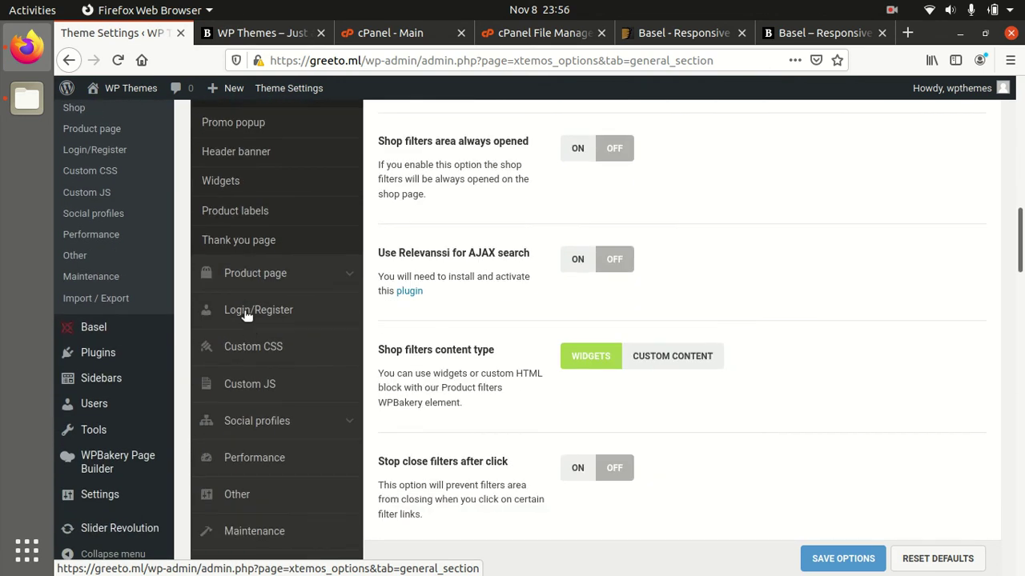
View the Product page, Login/Register, Custom JS and Social profiles sections of the theme settings
left_click(232, 273)
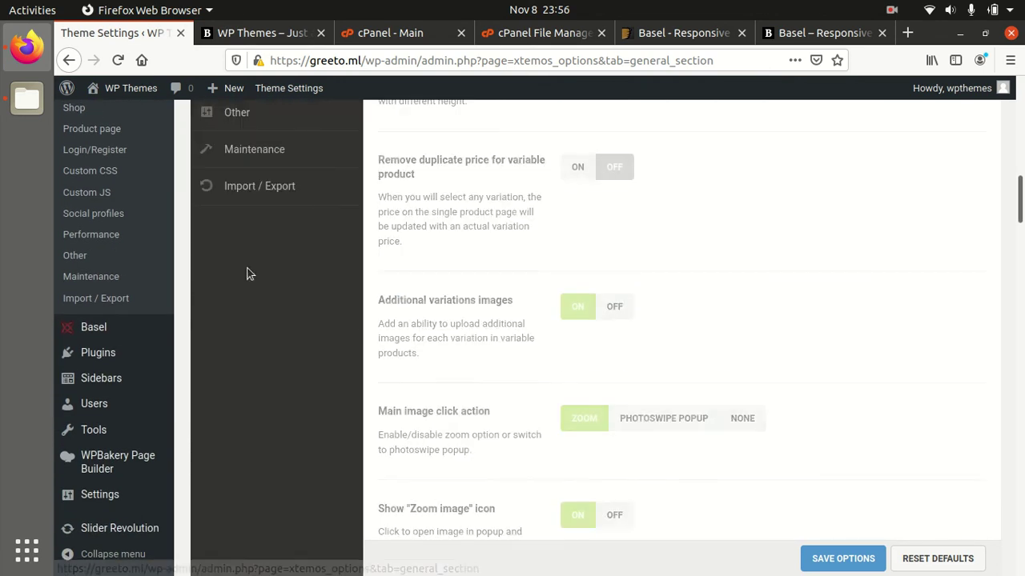
scroll(261, 265, "up", 5)
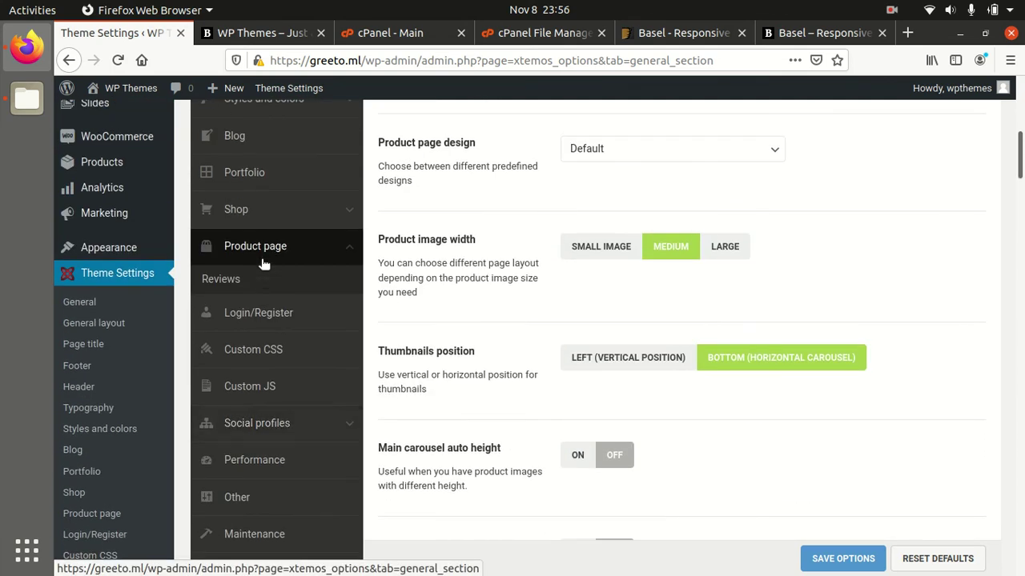
left_click(262, 314)
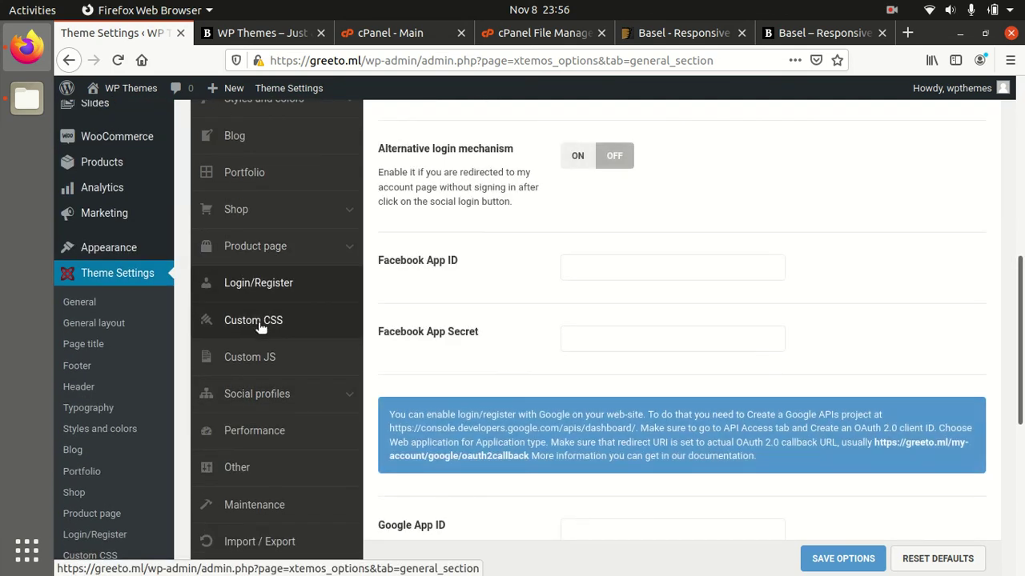
left_click(262, 354)
left_click(263, 394)
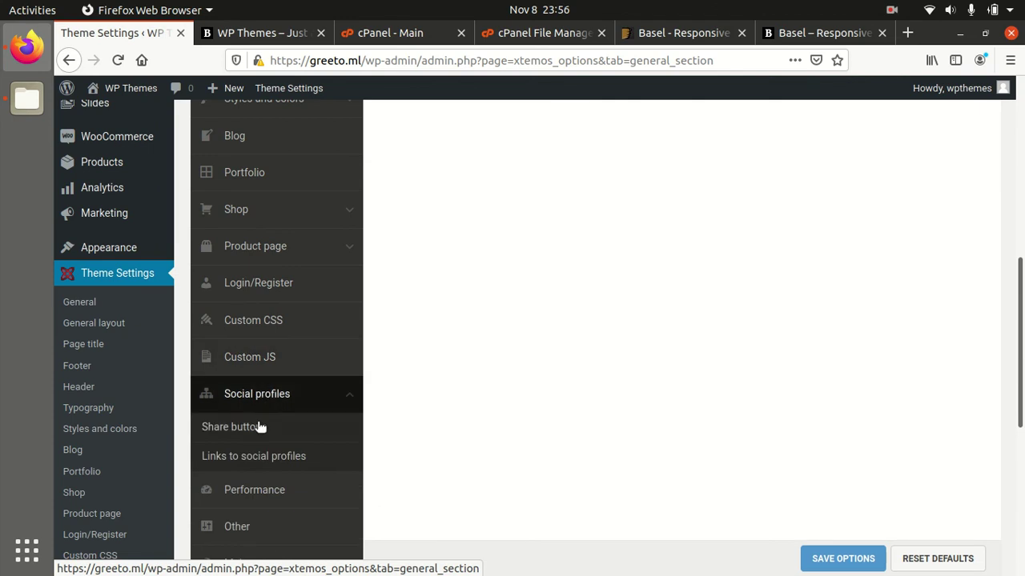
Open the Performance section of the theme settings and examine its font and lazy loading options
left_click(241, 489)
scroll(582, 308, "up", 1)
scroll(584, 301, "up", 3)
scroll(582, 301, "down", 7)
scroll(304, 296, "up", 2)
scroll(304, 296, "up", 2)
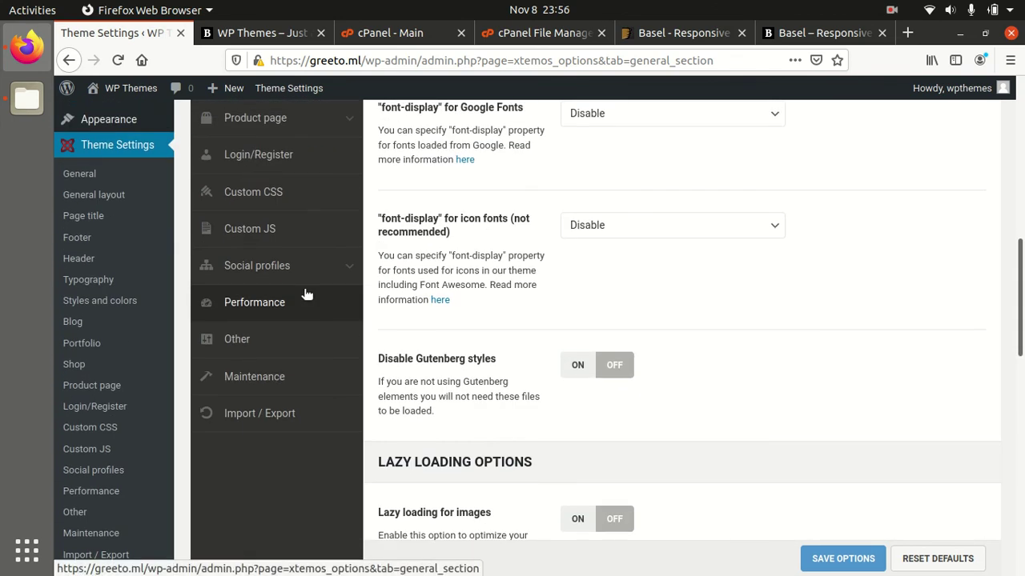
View the Other and Maintenance sections of the theme settings
left_click(238, 342)
left_click(245, 377)
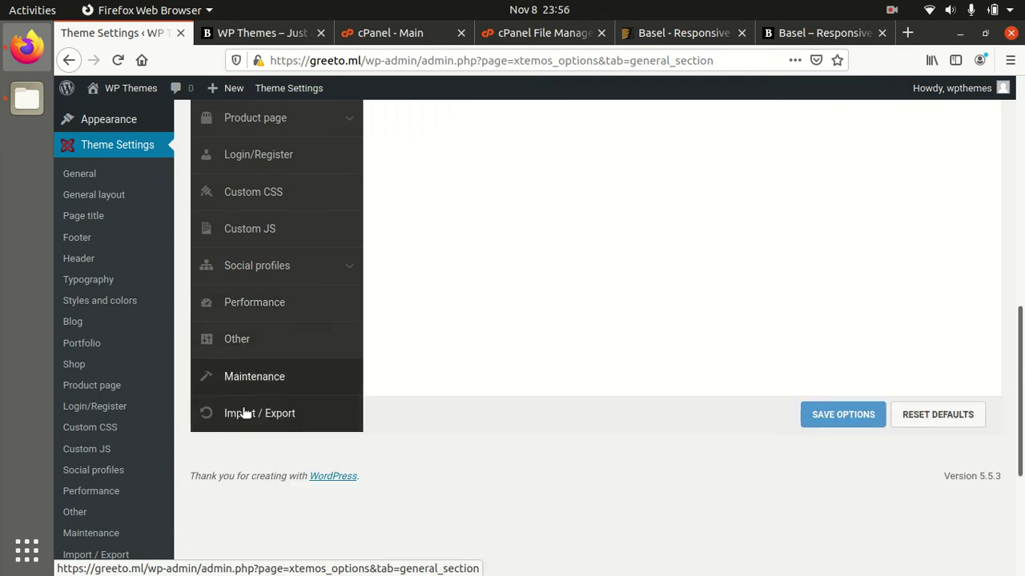
scroll(327, 389, "up", 8)
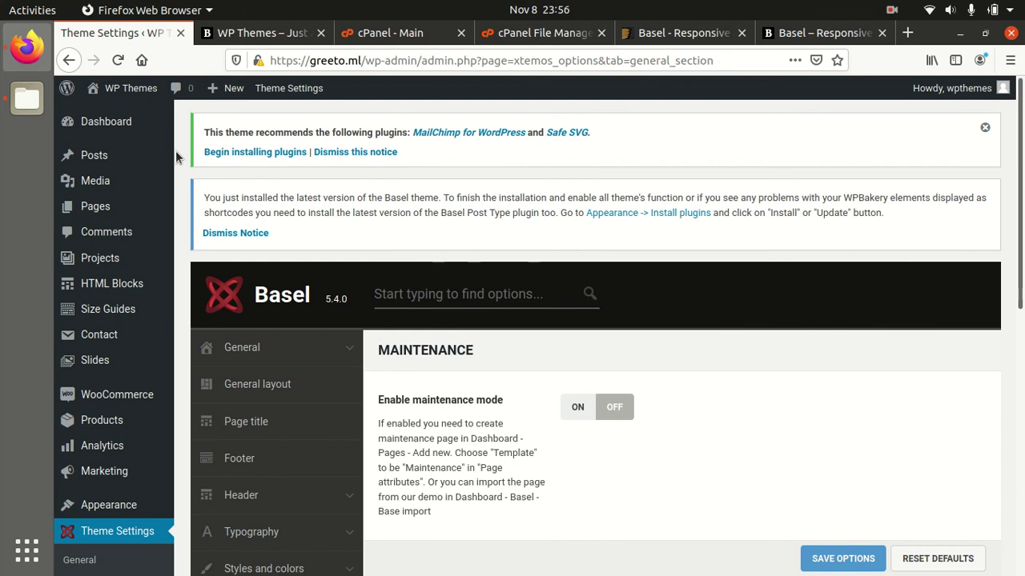
Leave the theme settings for the WordPress Dashboard and view the header and slider on the store's home page
left_click(124, 124)
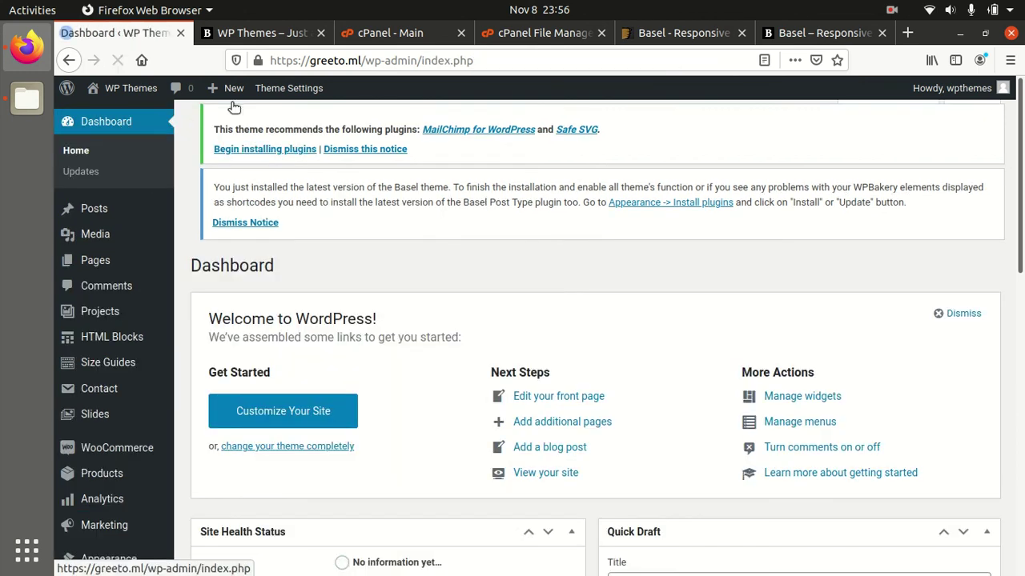
left_click(236, 36)
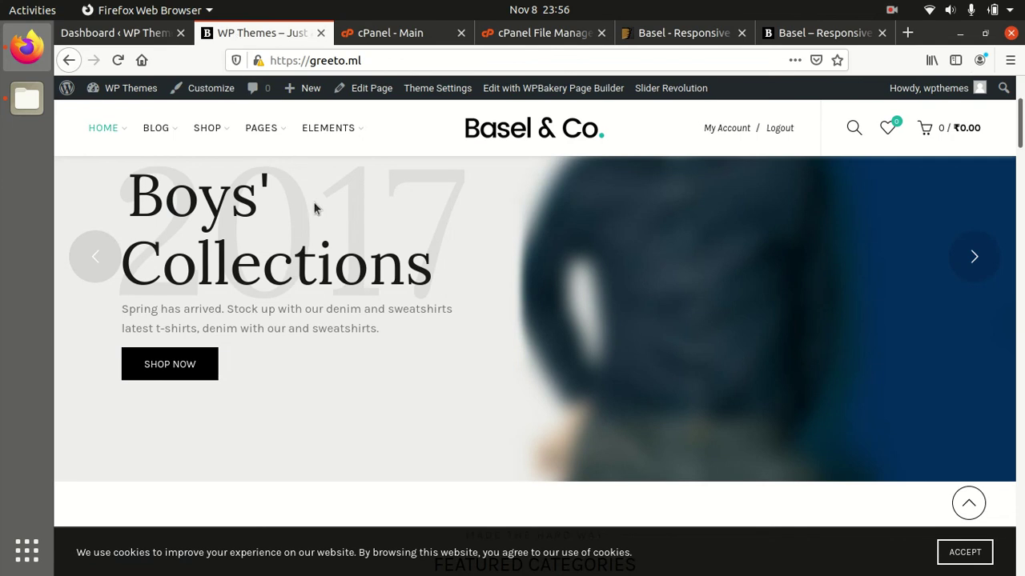
scroll(368, 297, "up", 3)
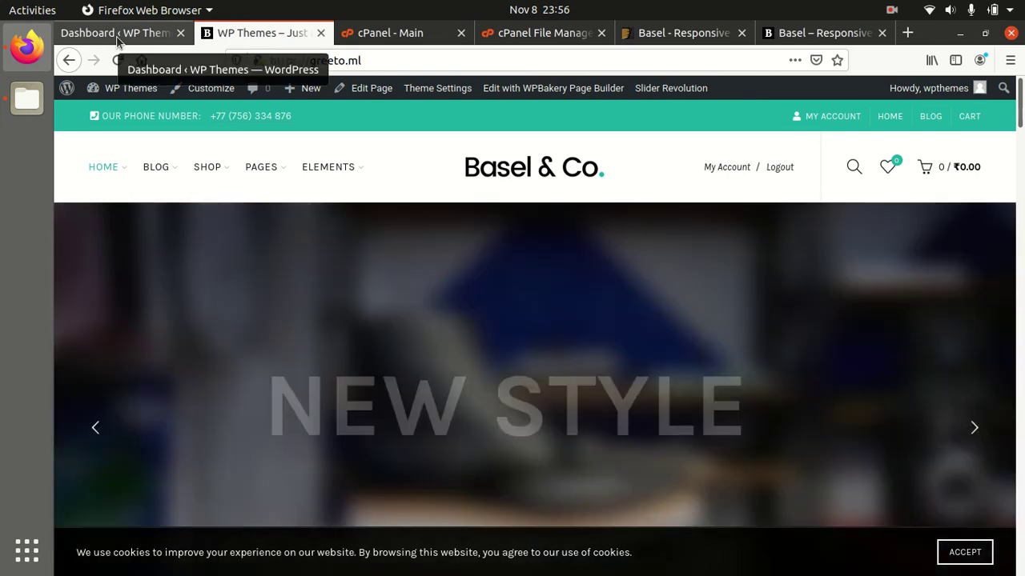
Look through the WordPress admin menu from the Dashboard and return to the store's home page
left_click(118, 37)
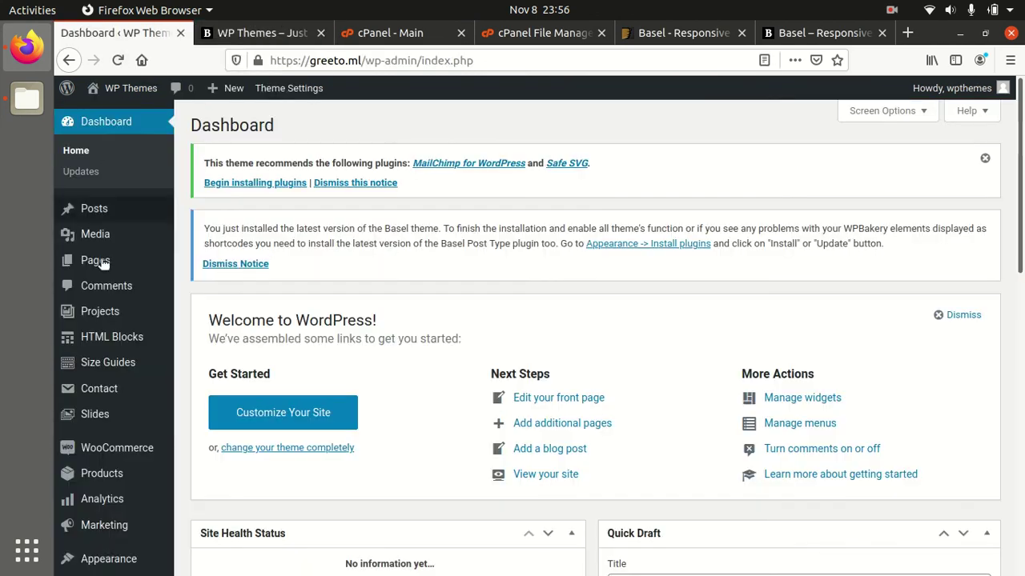
scroll(102, 290, "down", 3)
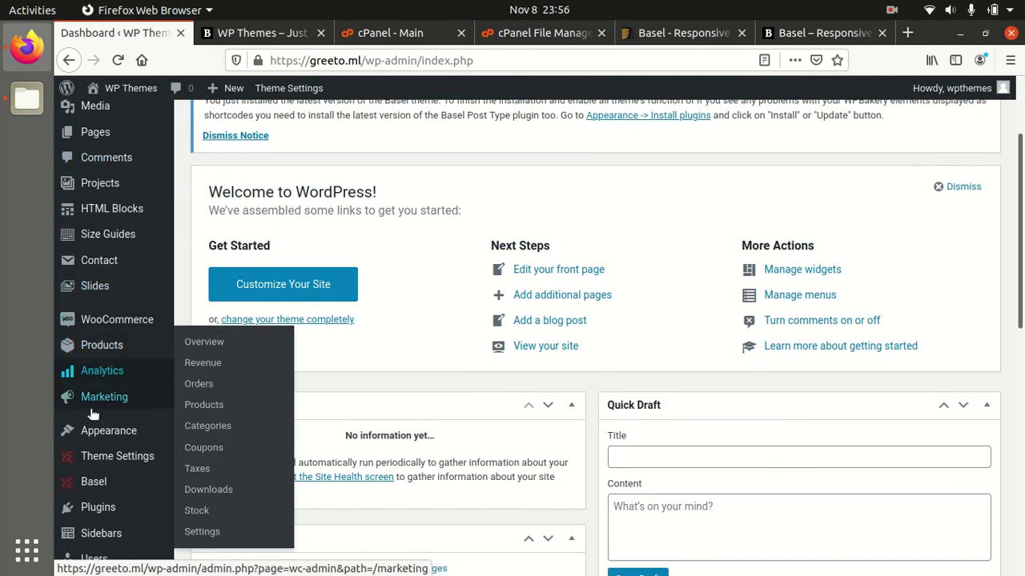
scroll(174, 220, "up", 3)
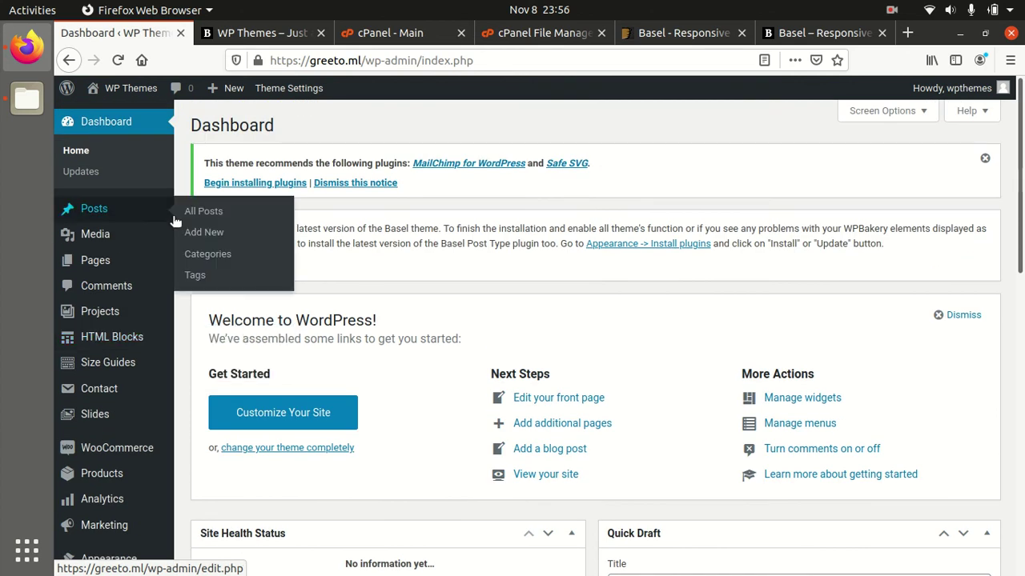
left_click(248, 41)
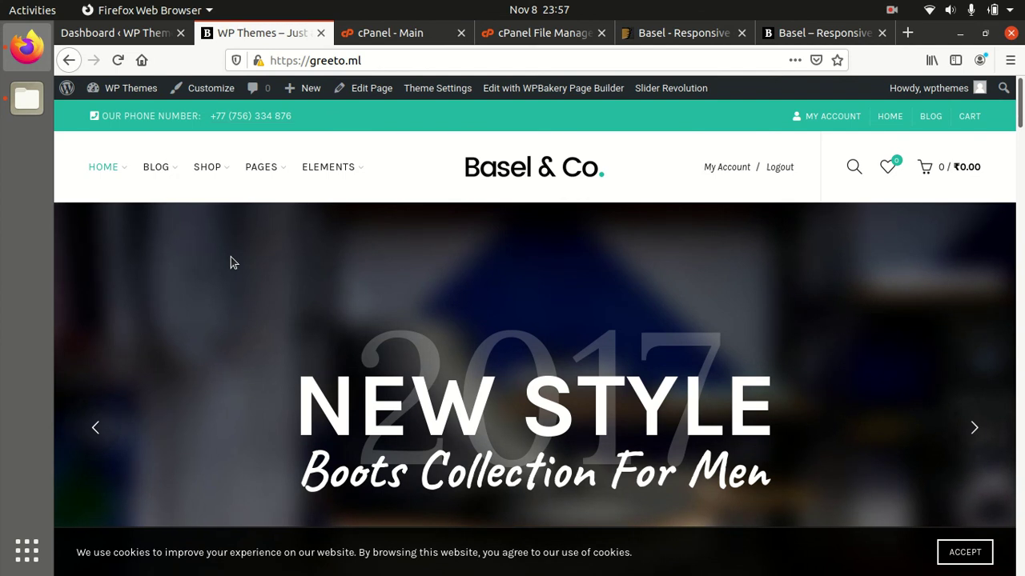
scroll(583, 322, "down", 2)
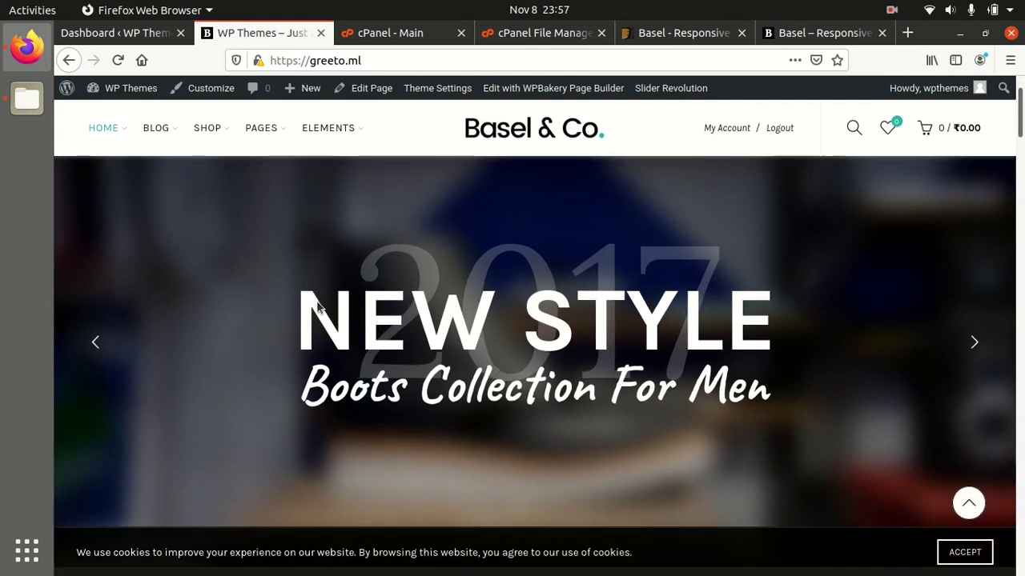